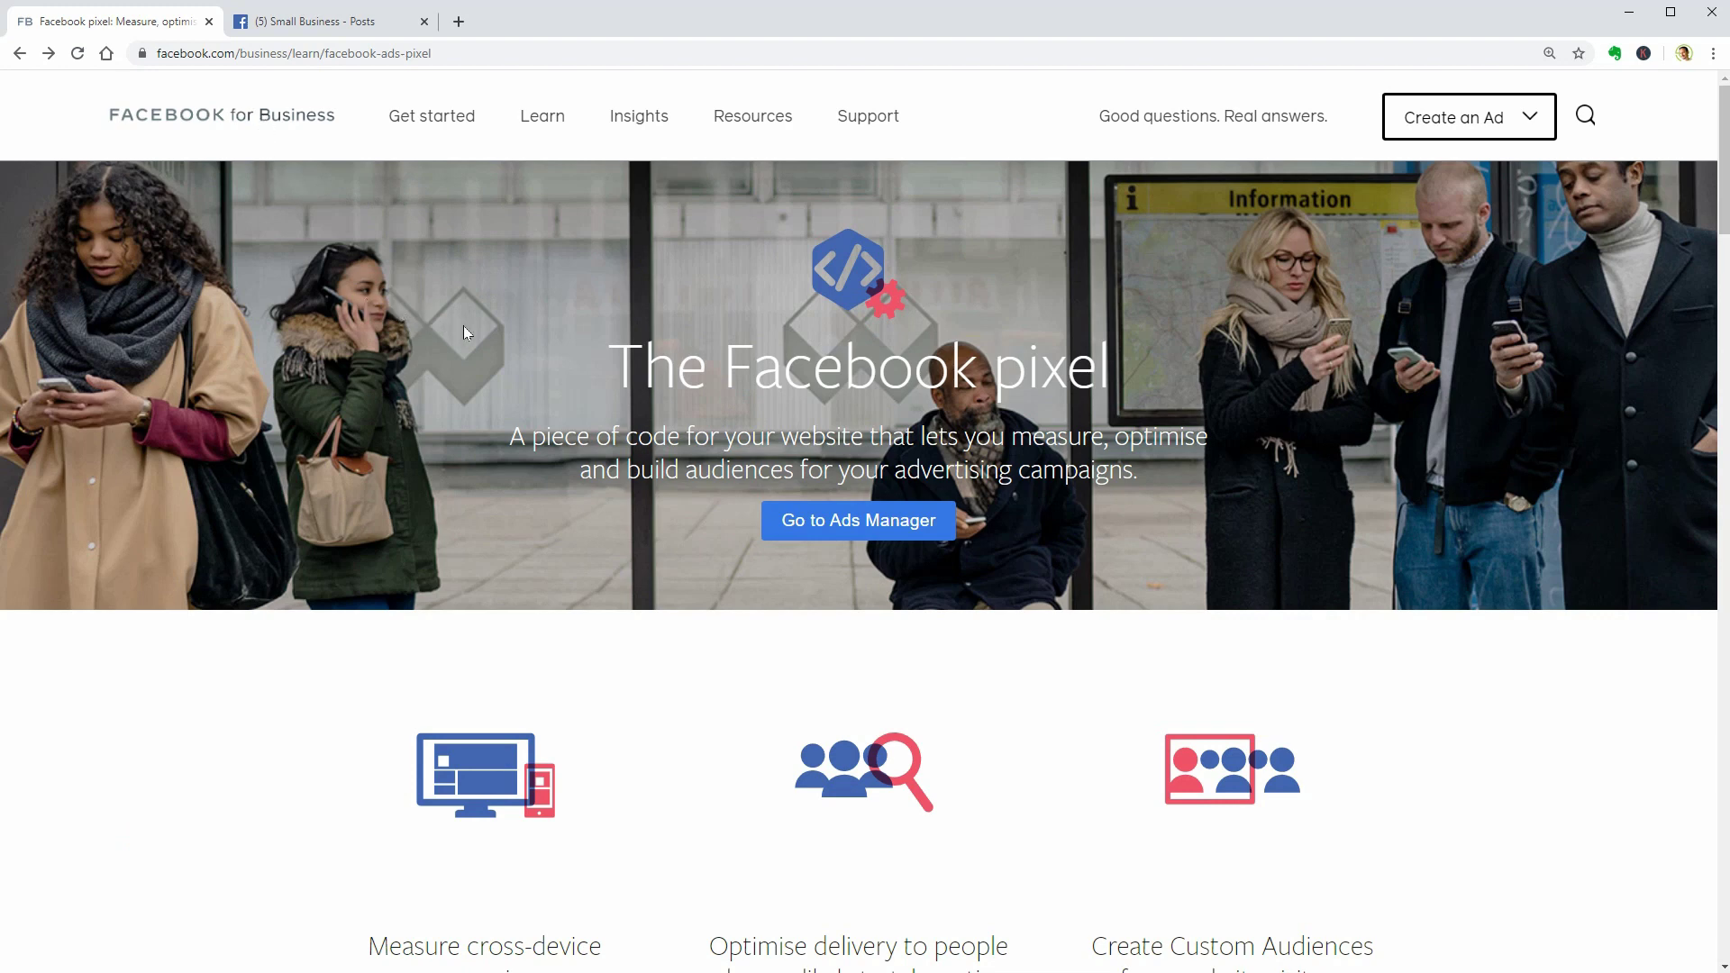
# On the Small Business page, view and dismiss the Promote options, then open the Create menu.
pyautogui.click(326, 21)
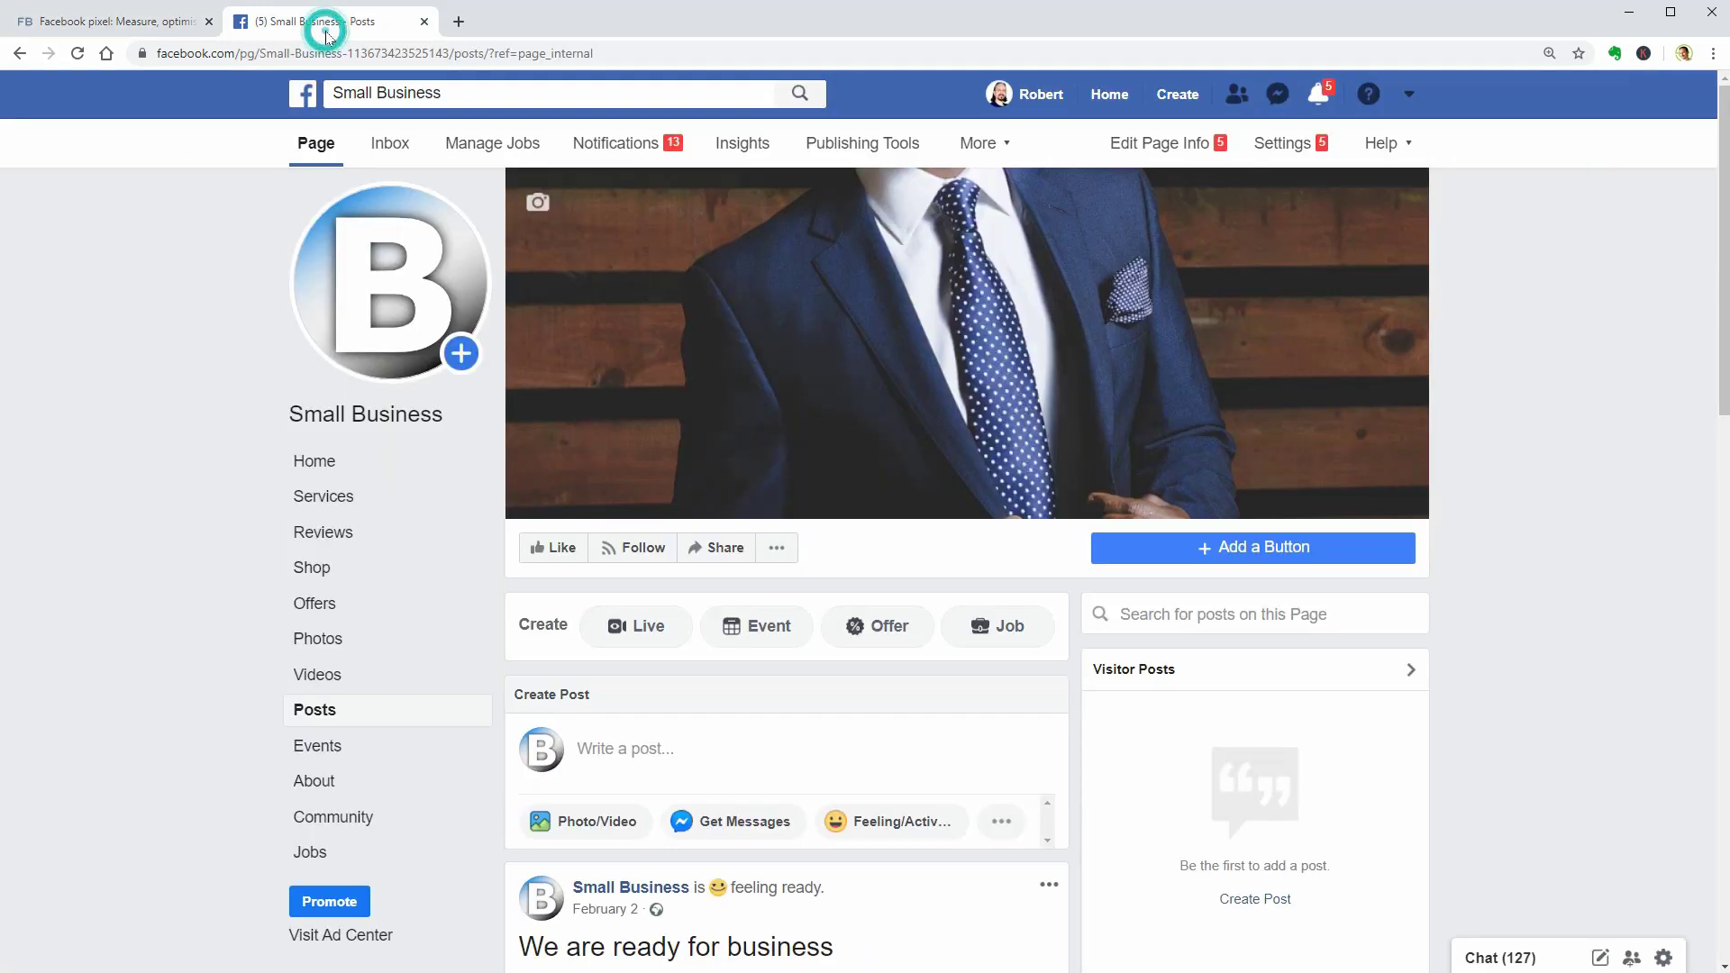
pyautogui.click(346, 901)
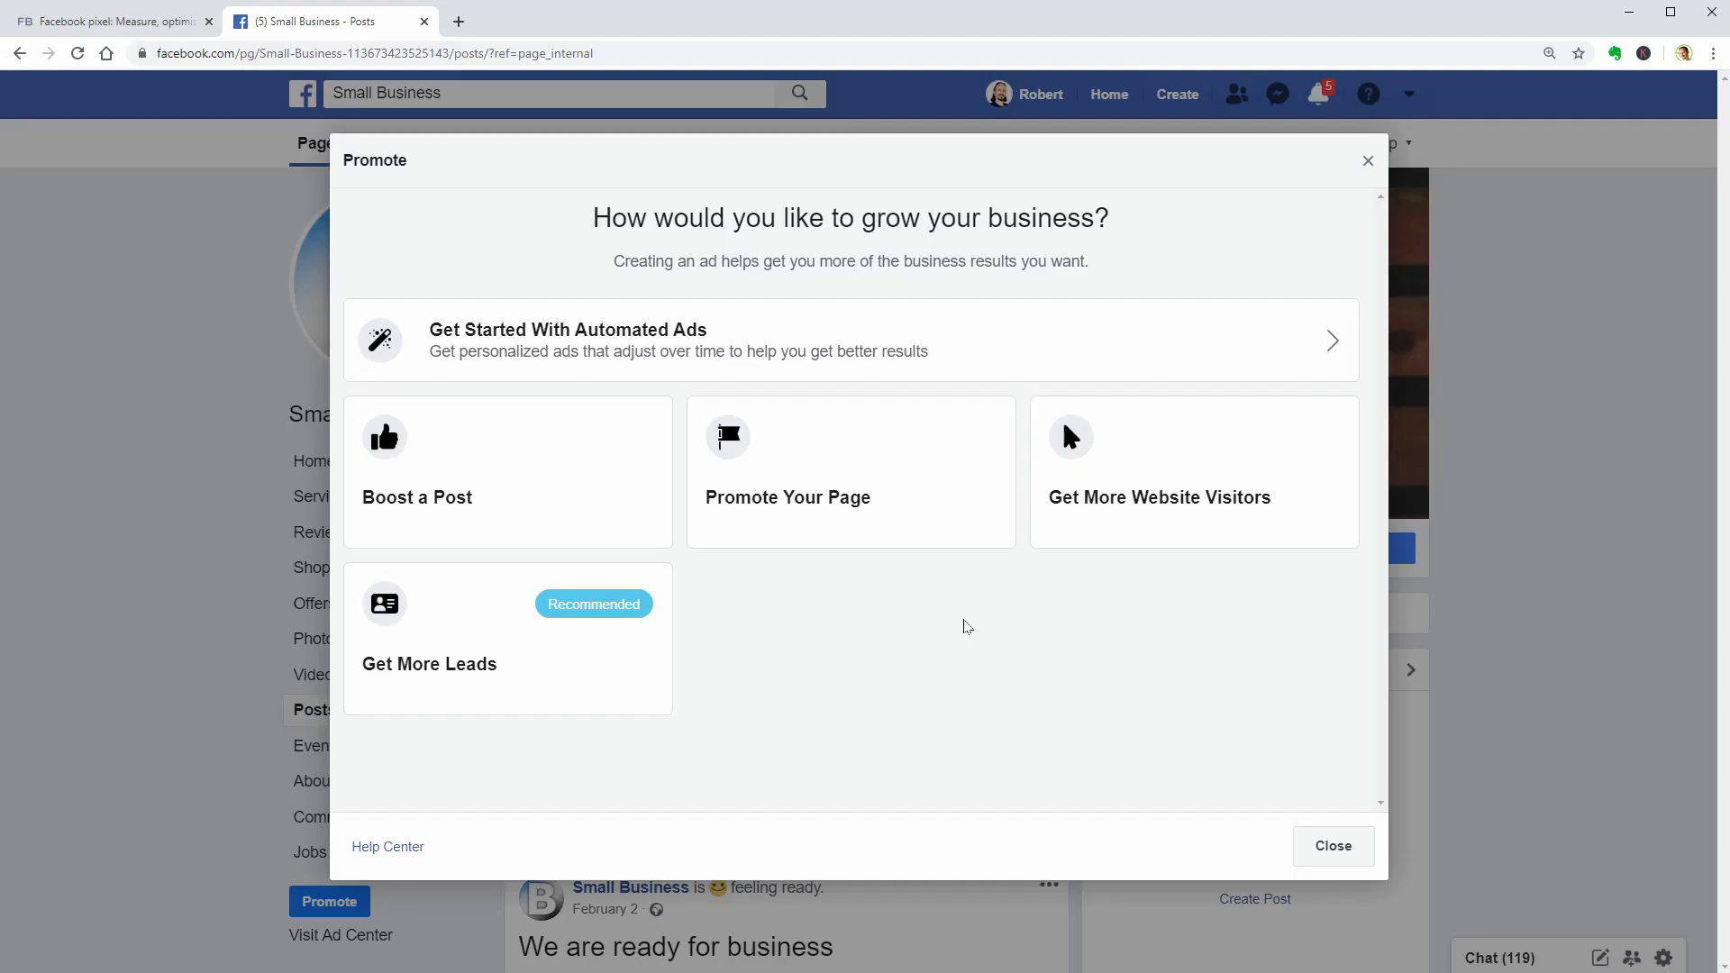
pyautogui.click(1322, 854)
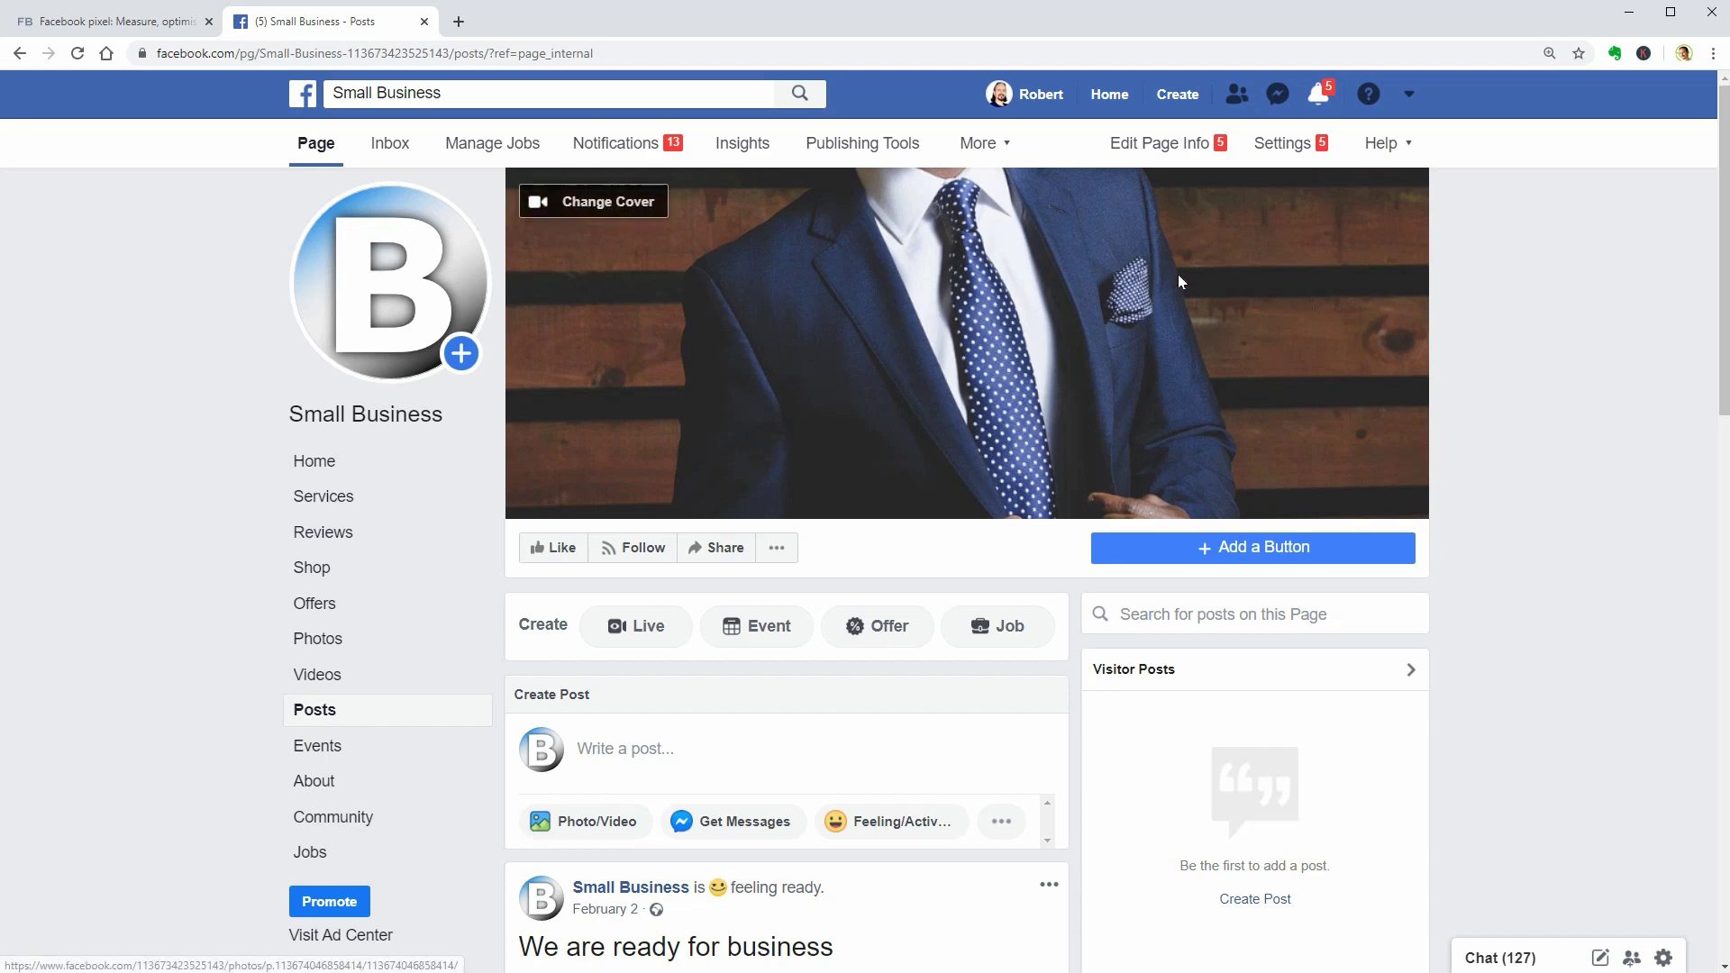
pyautogui.click(1182, 97)
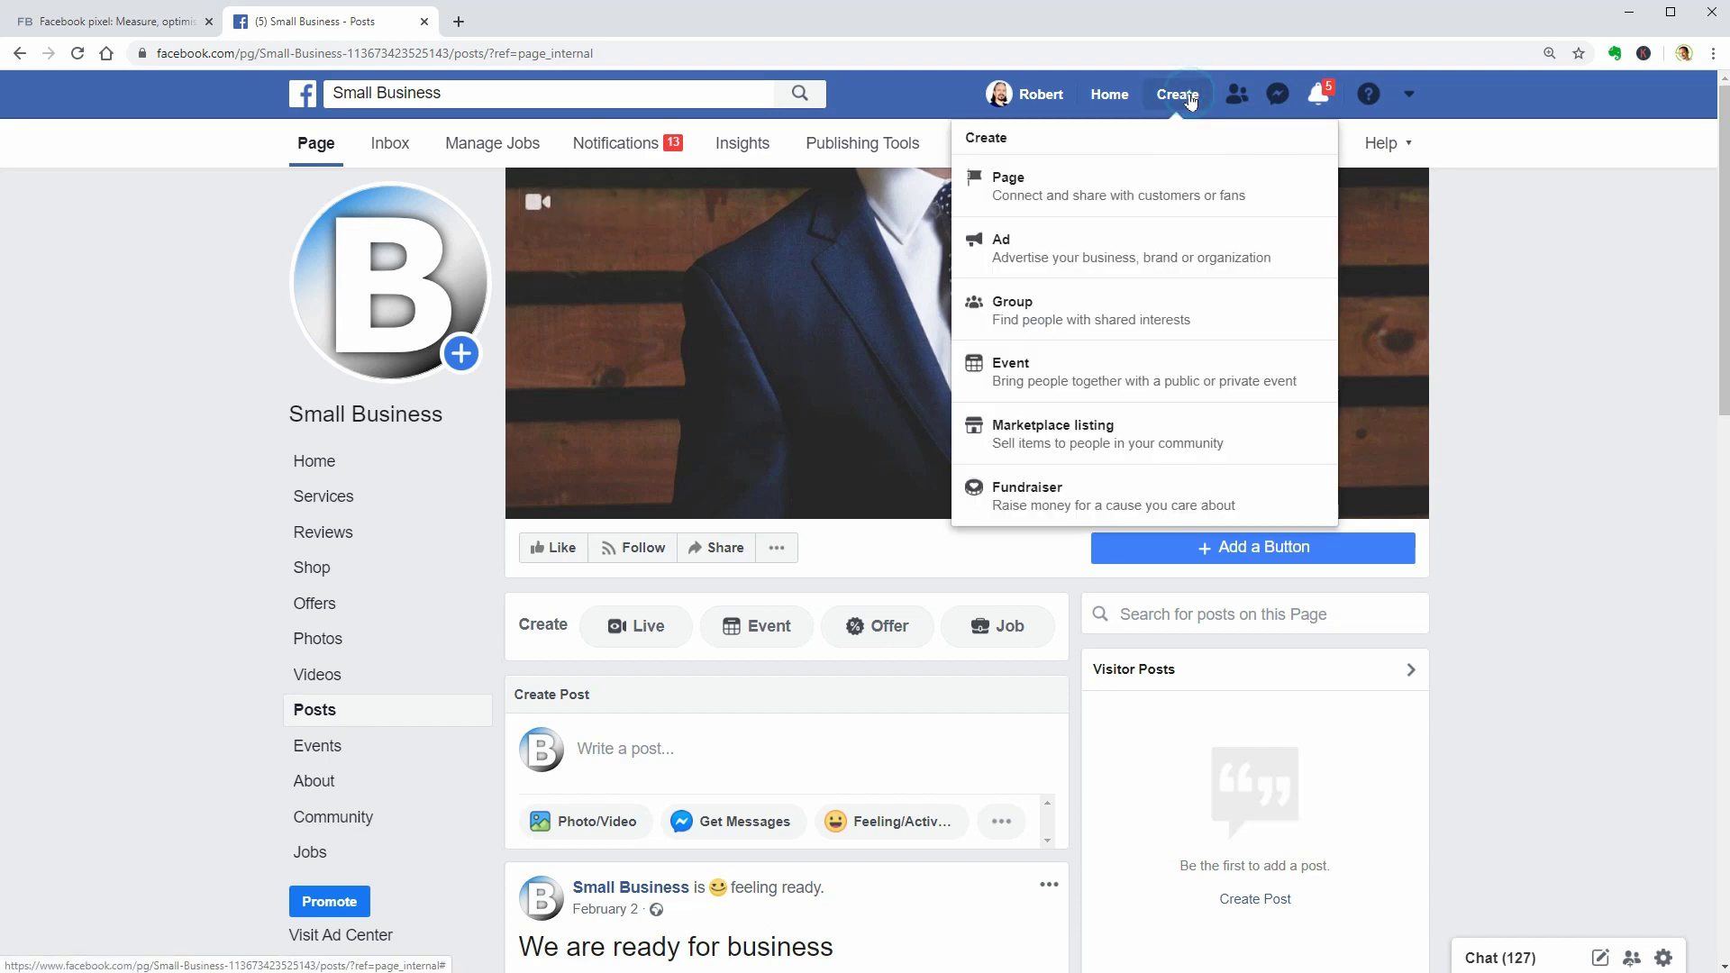
# Start a new Page from Create, then go to Manage Ads from the account menu.
pyautogui.click(1095, 191)
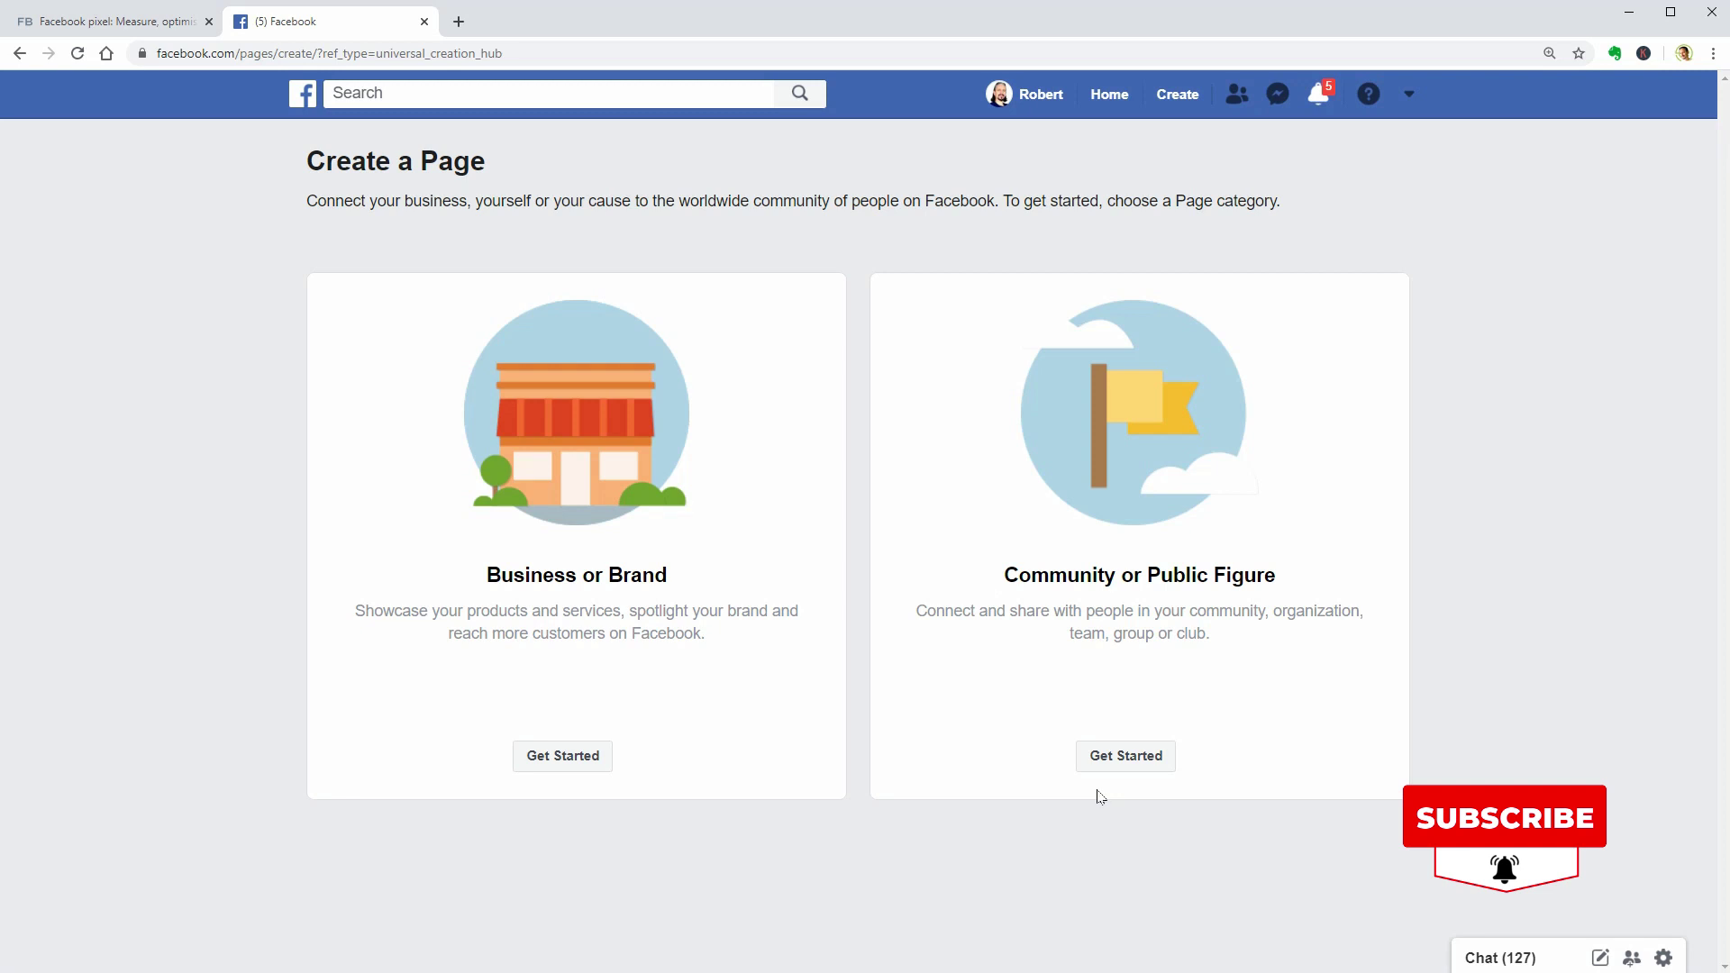
pyautogui.click(1410, 97)
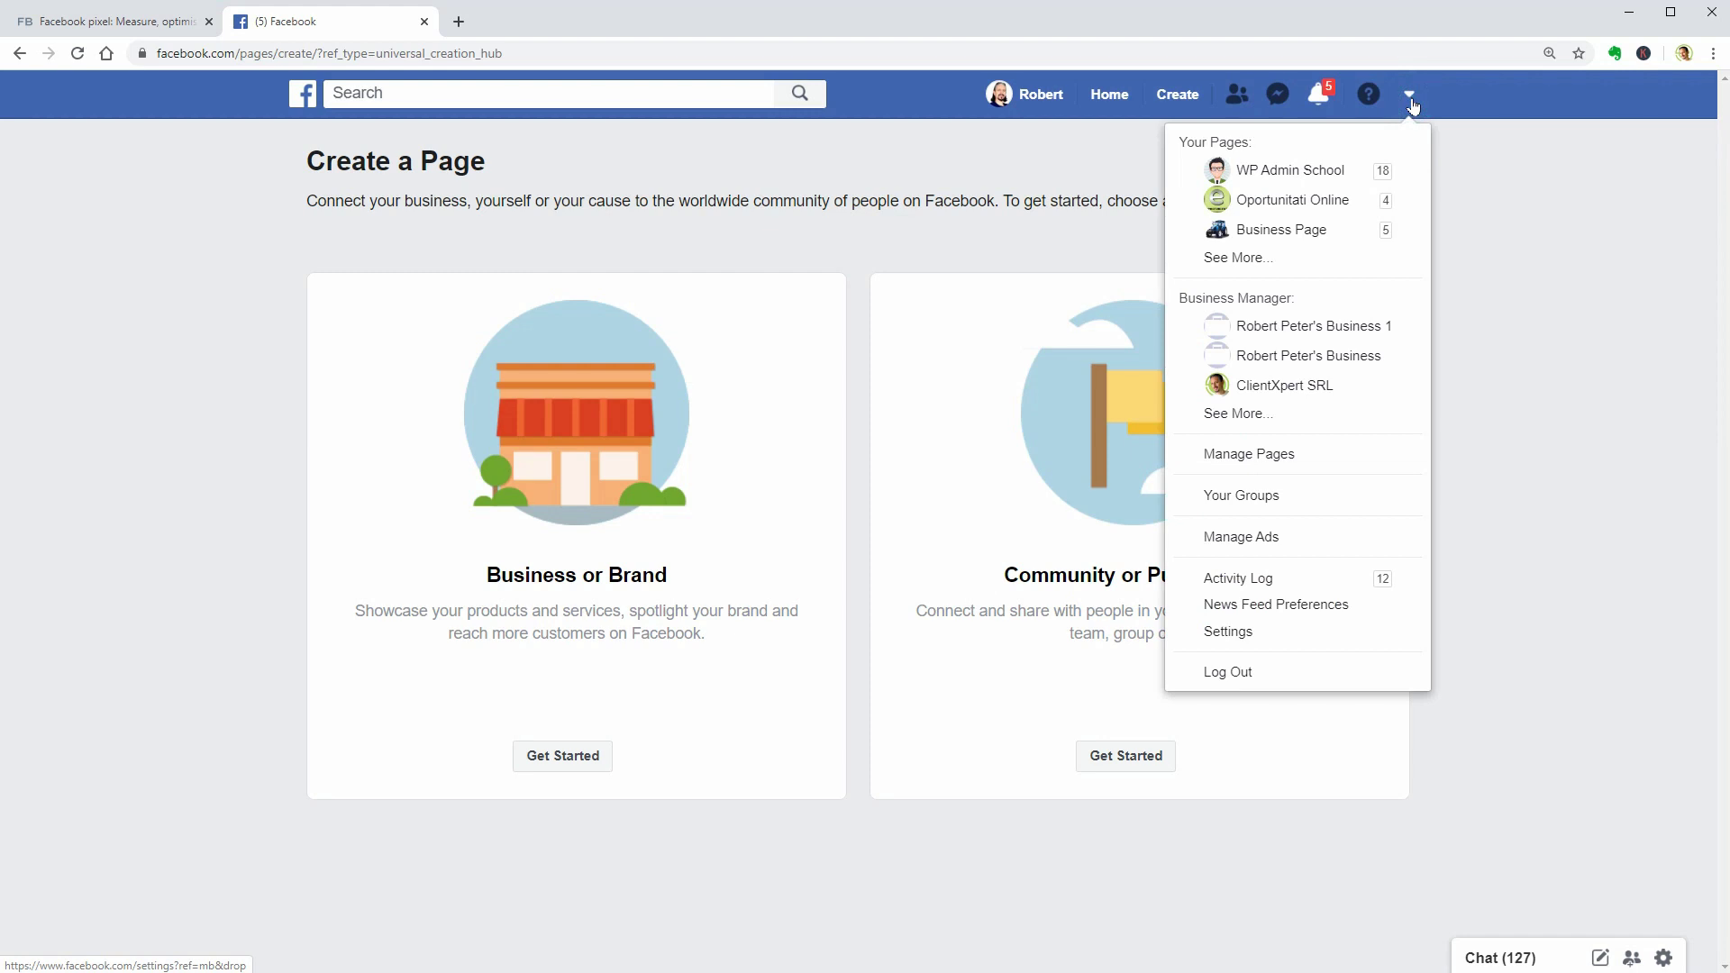
pyautogui.click(1271, 539)
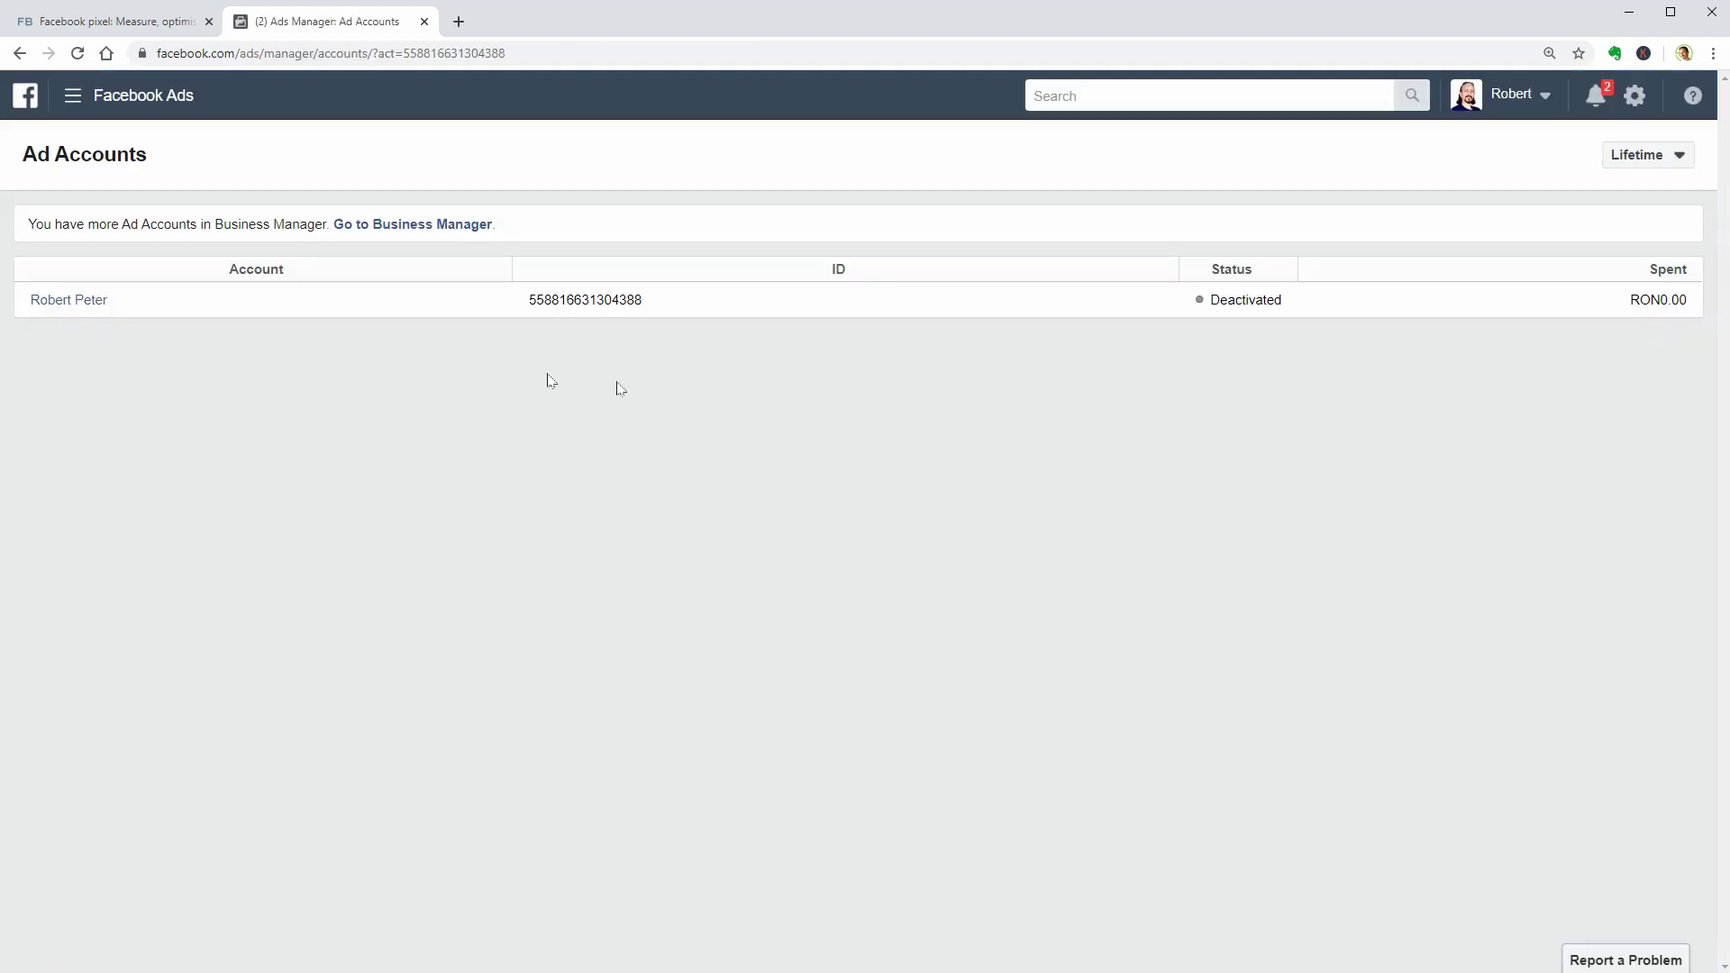
# Open the business's Business Settings from All Tools and view its Pages and Data Sources.
pyautogui.click(79, 104)
pyautogui.click(218, 545)
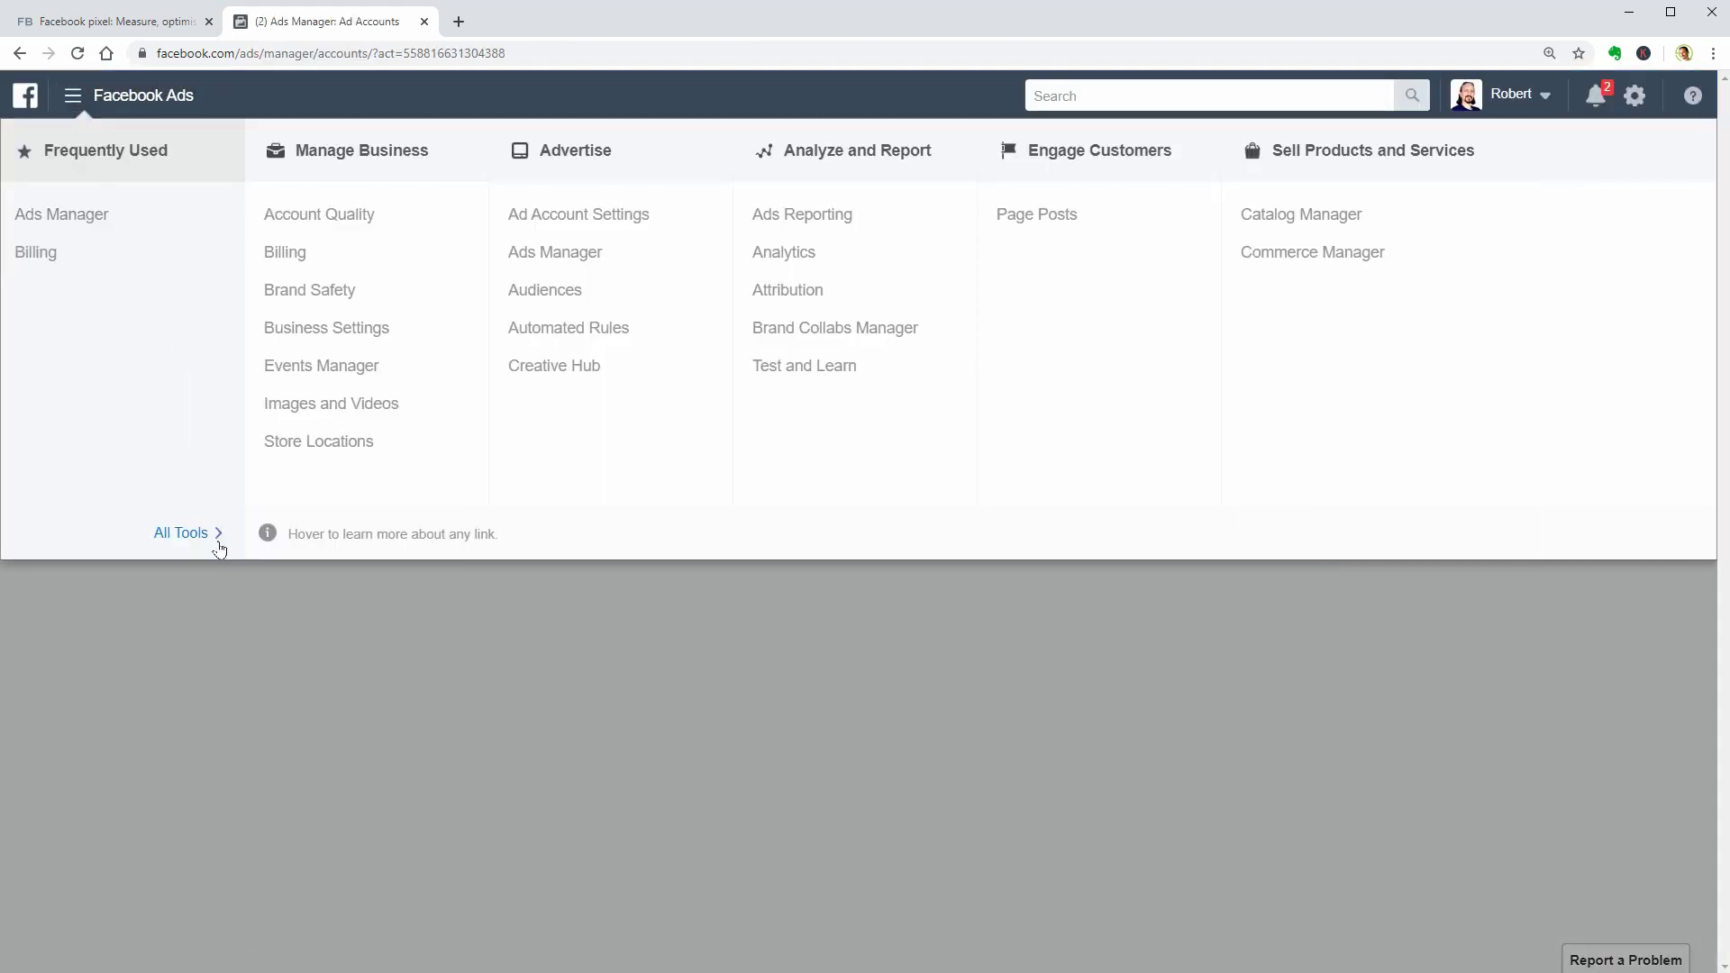
pyautogui.click(367, 330)
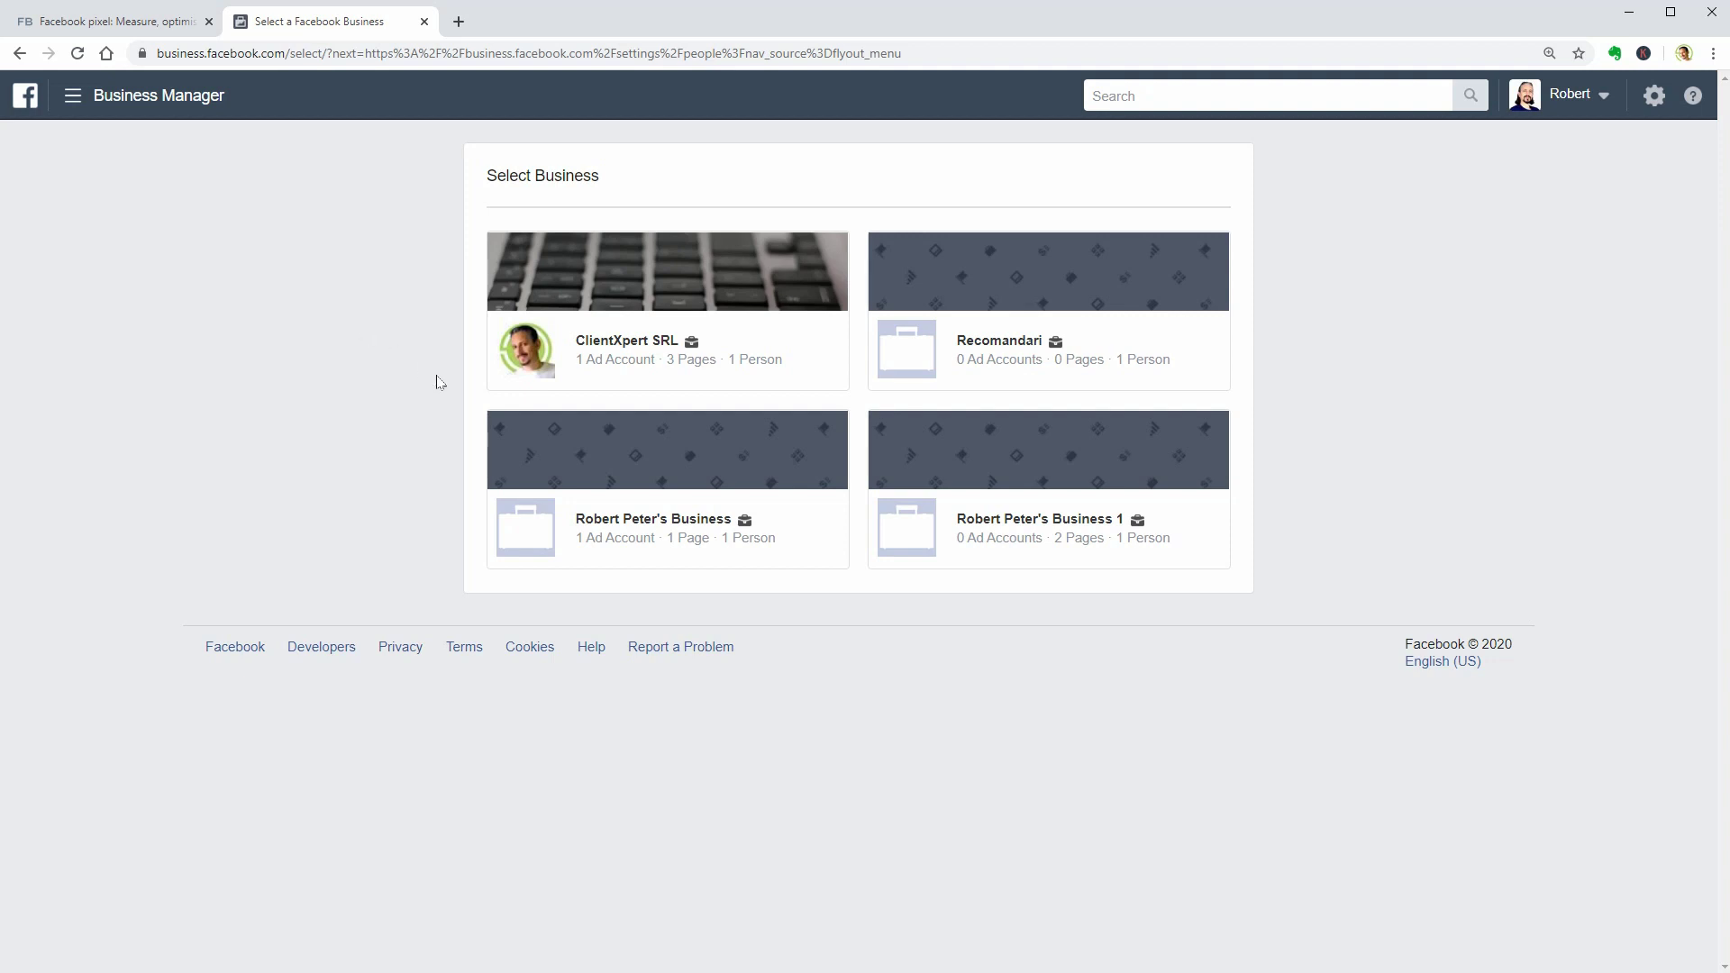
pyautogui.click(687, 520)
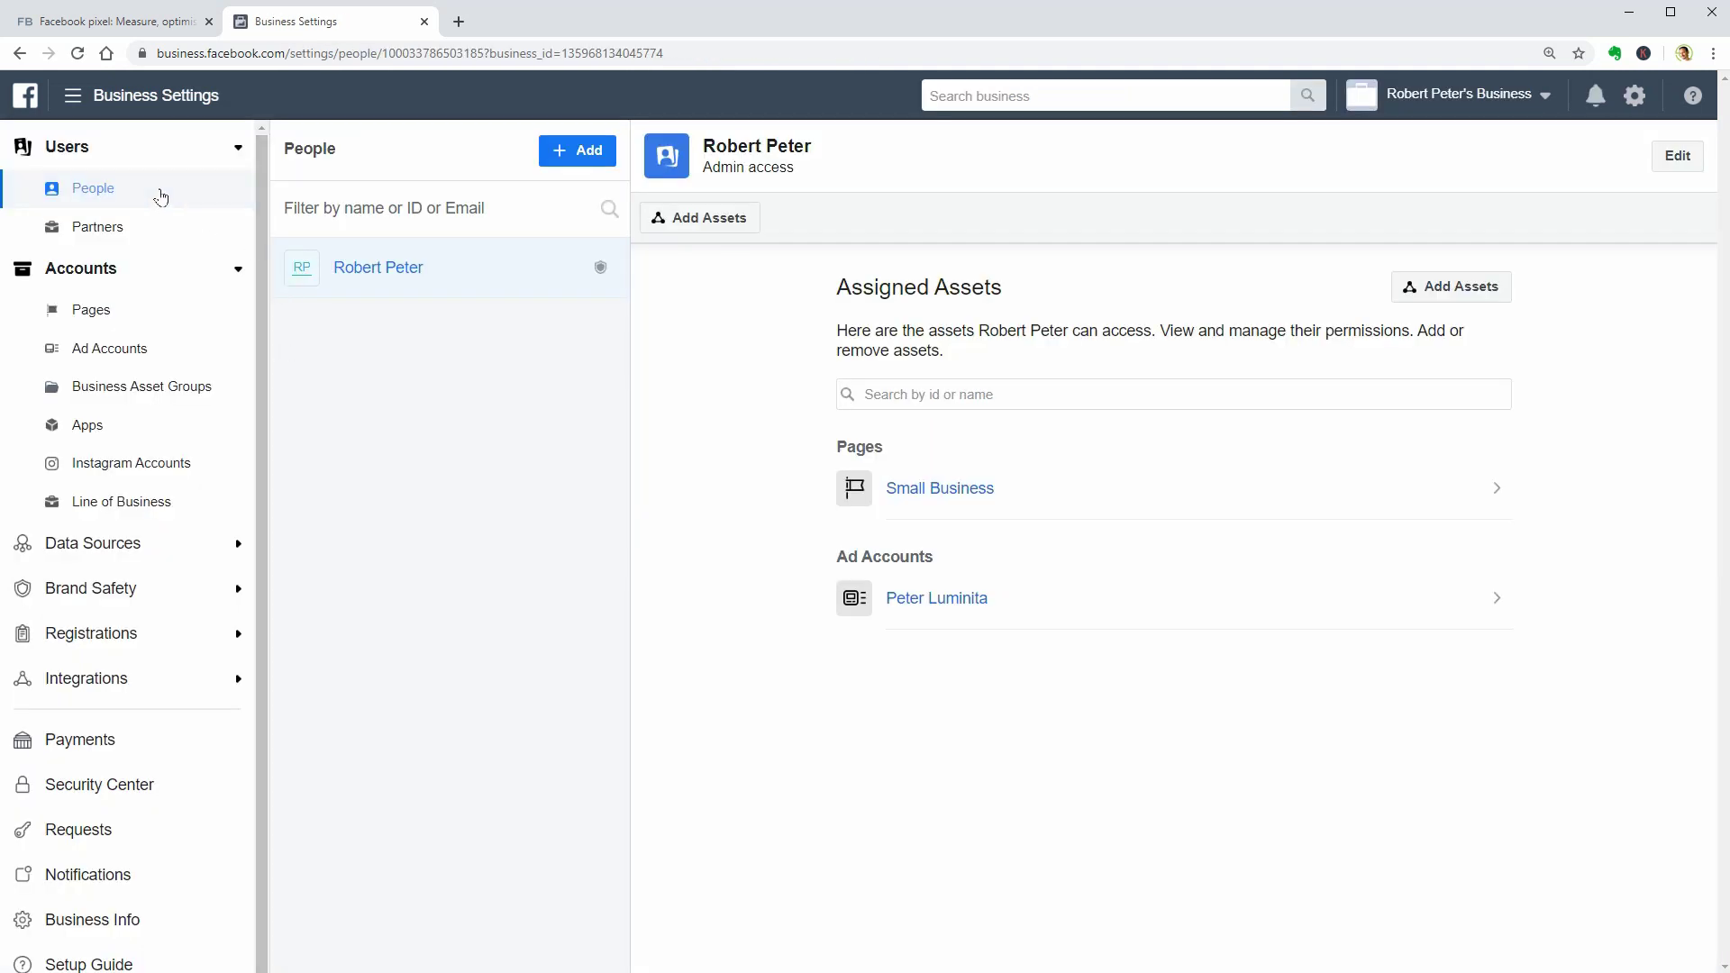
pyautogui.click(158, 320)
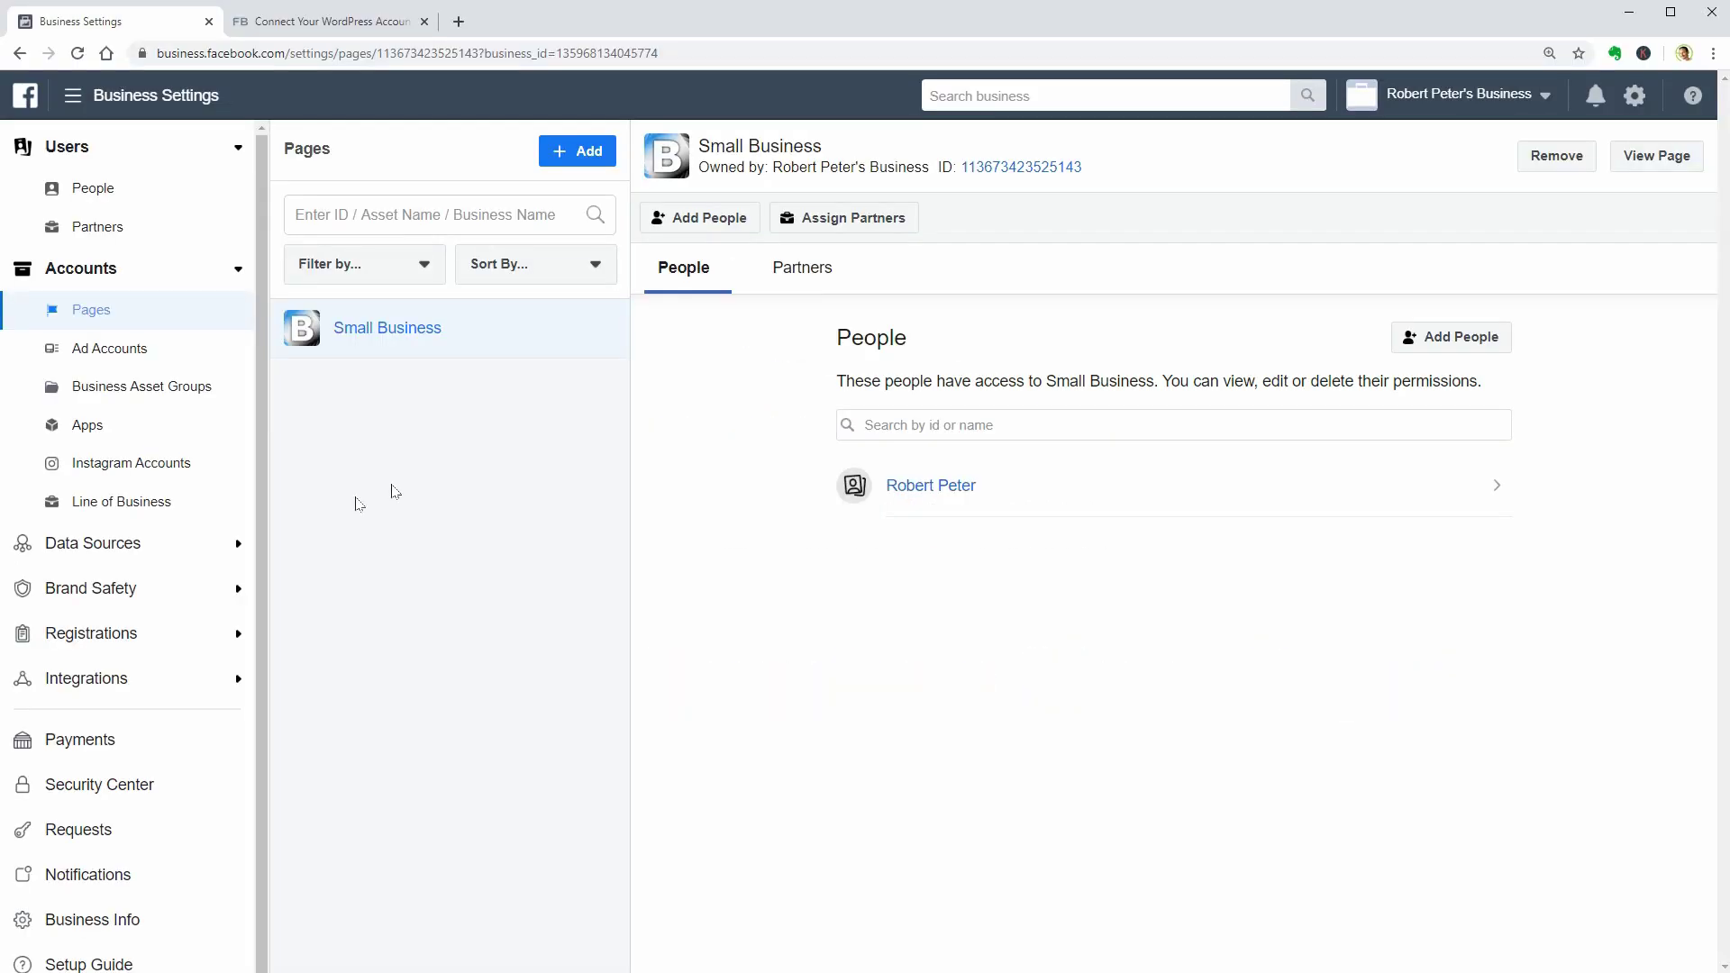
pyautogui.click(238, 543)
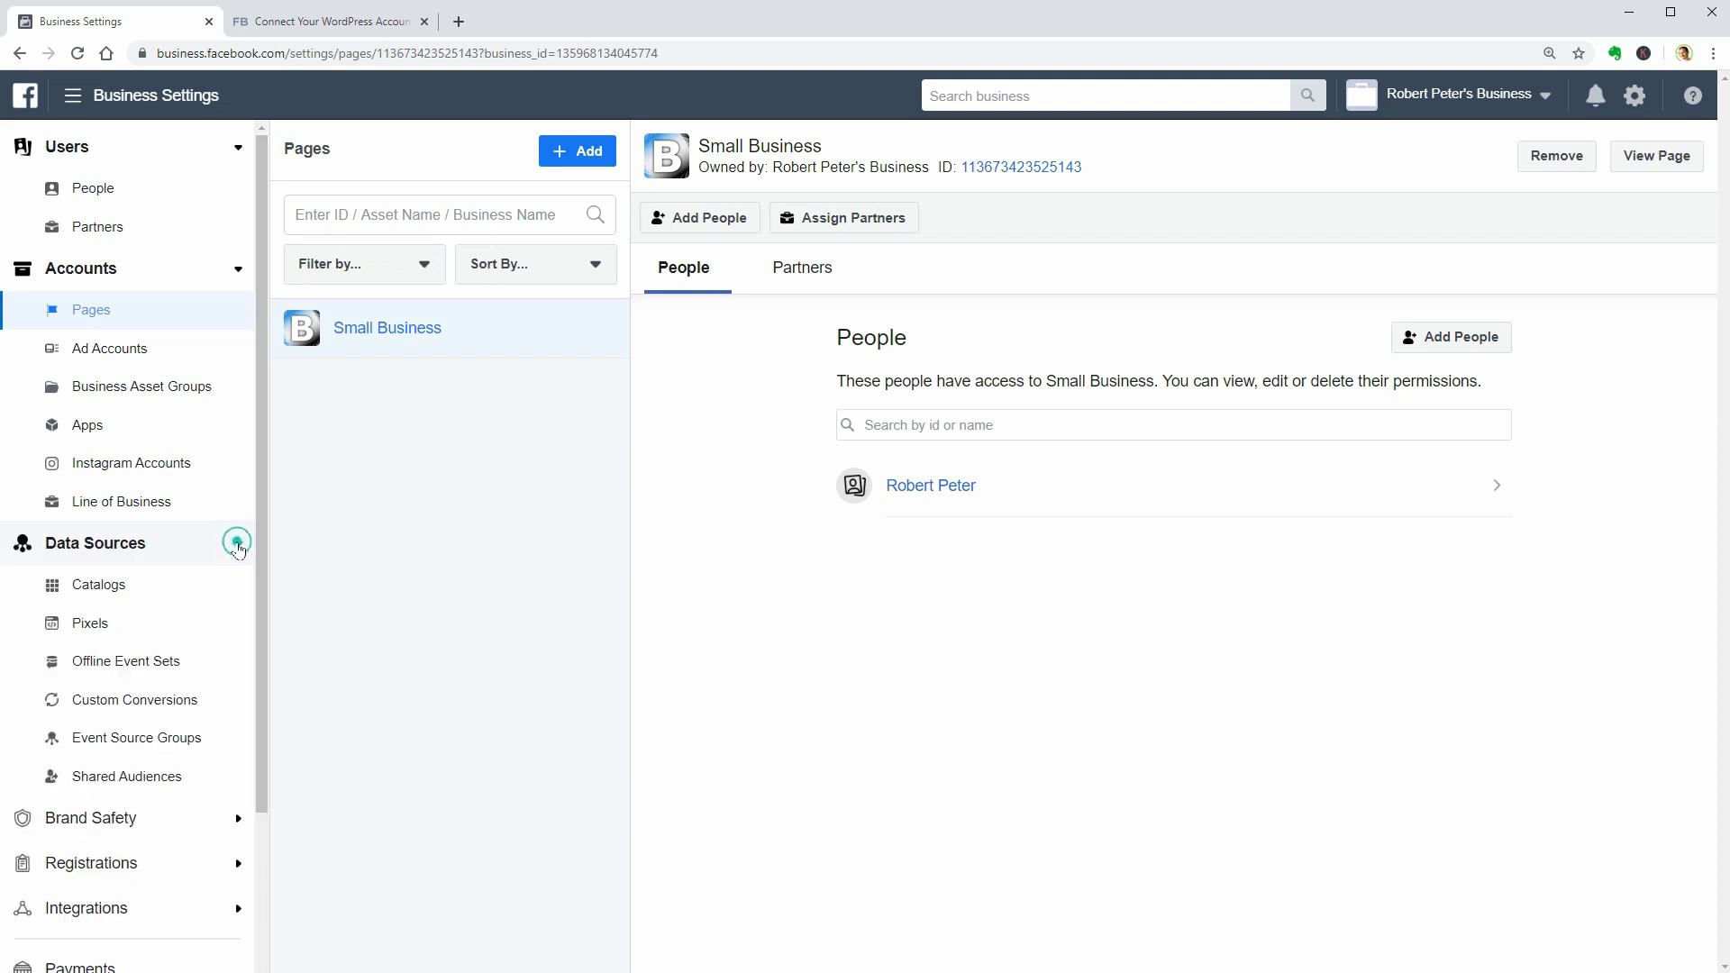
# Add a new pixel named 'Test' under Data Sources > Pixels.
pyautogui.click(86, 622)
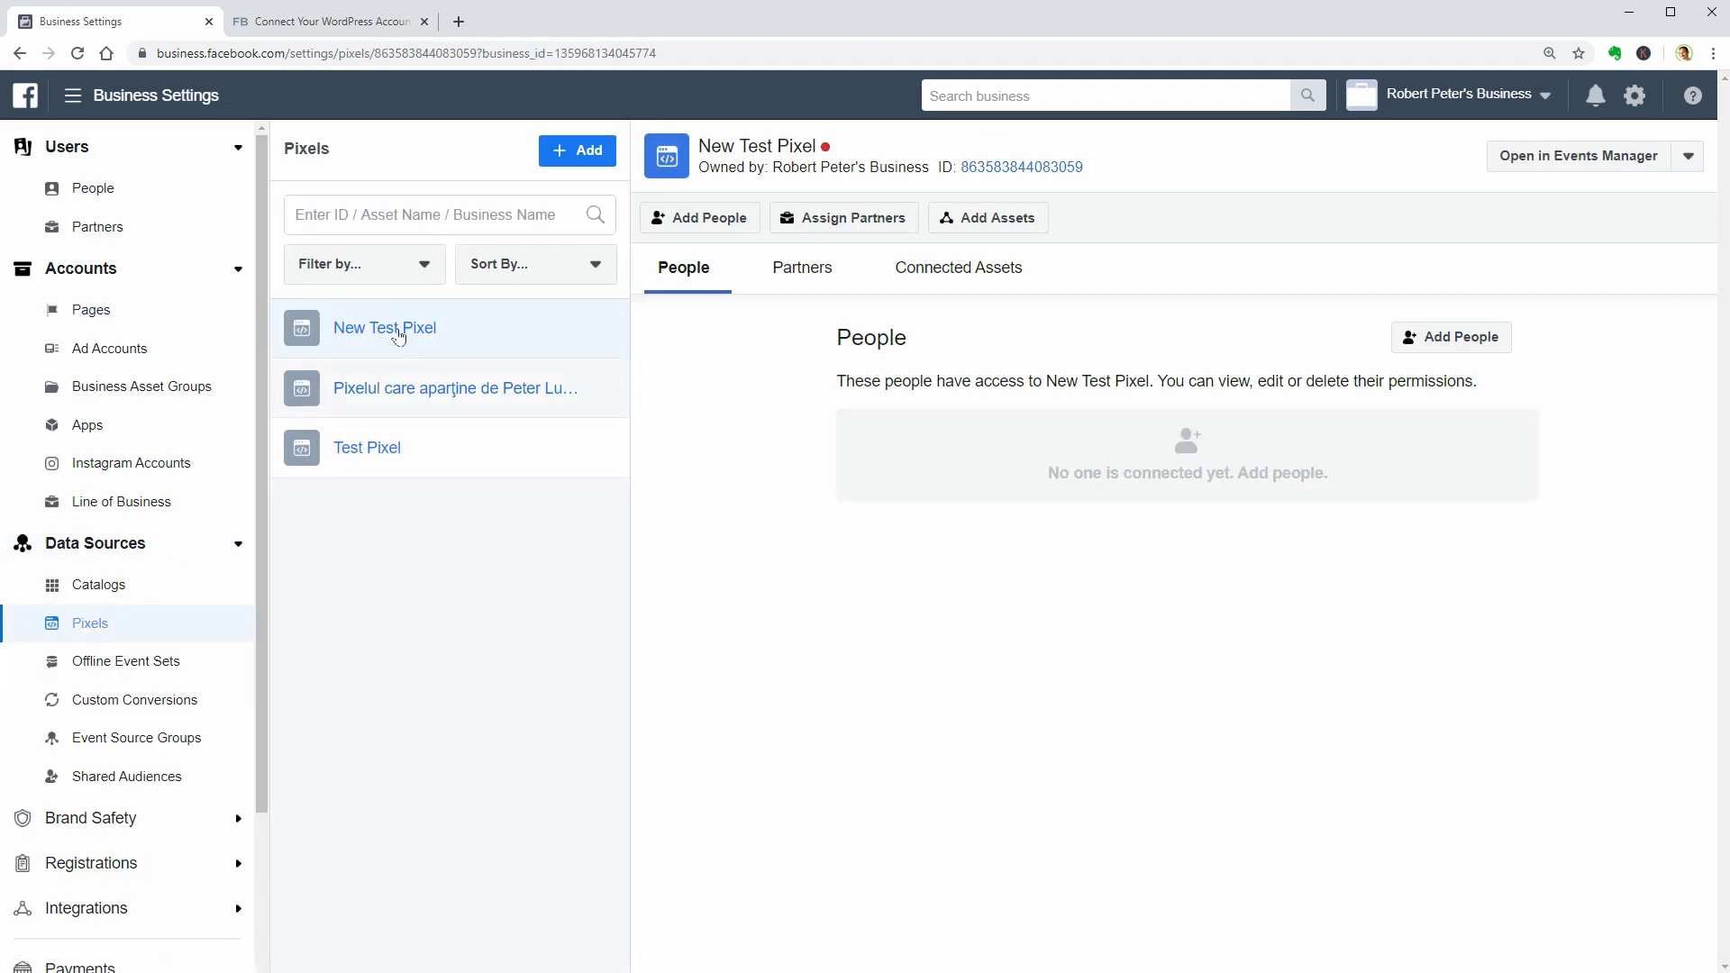
pyautogui.click(560, 158)
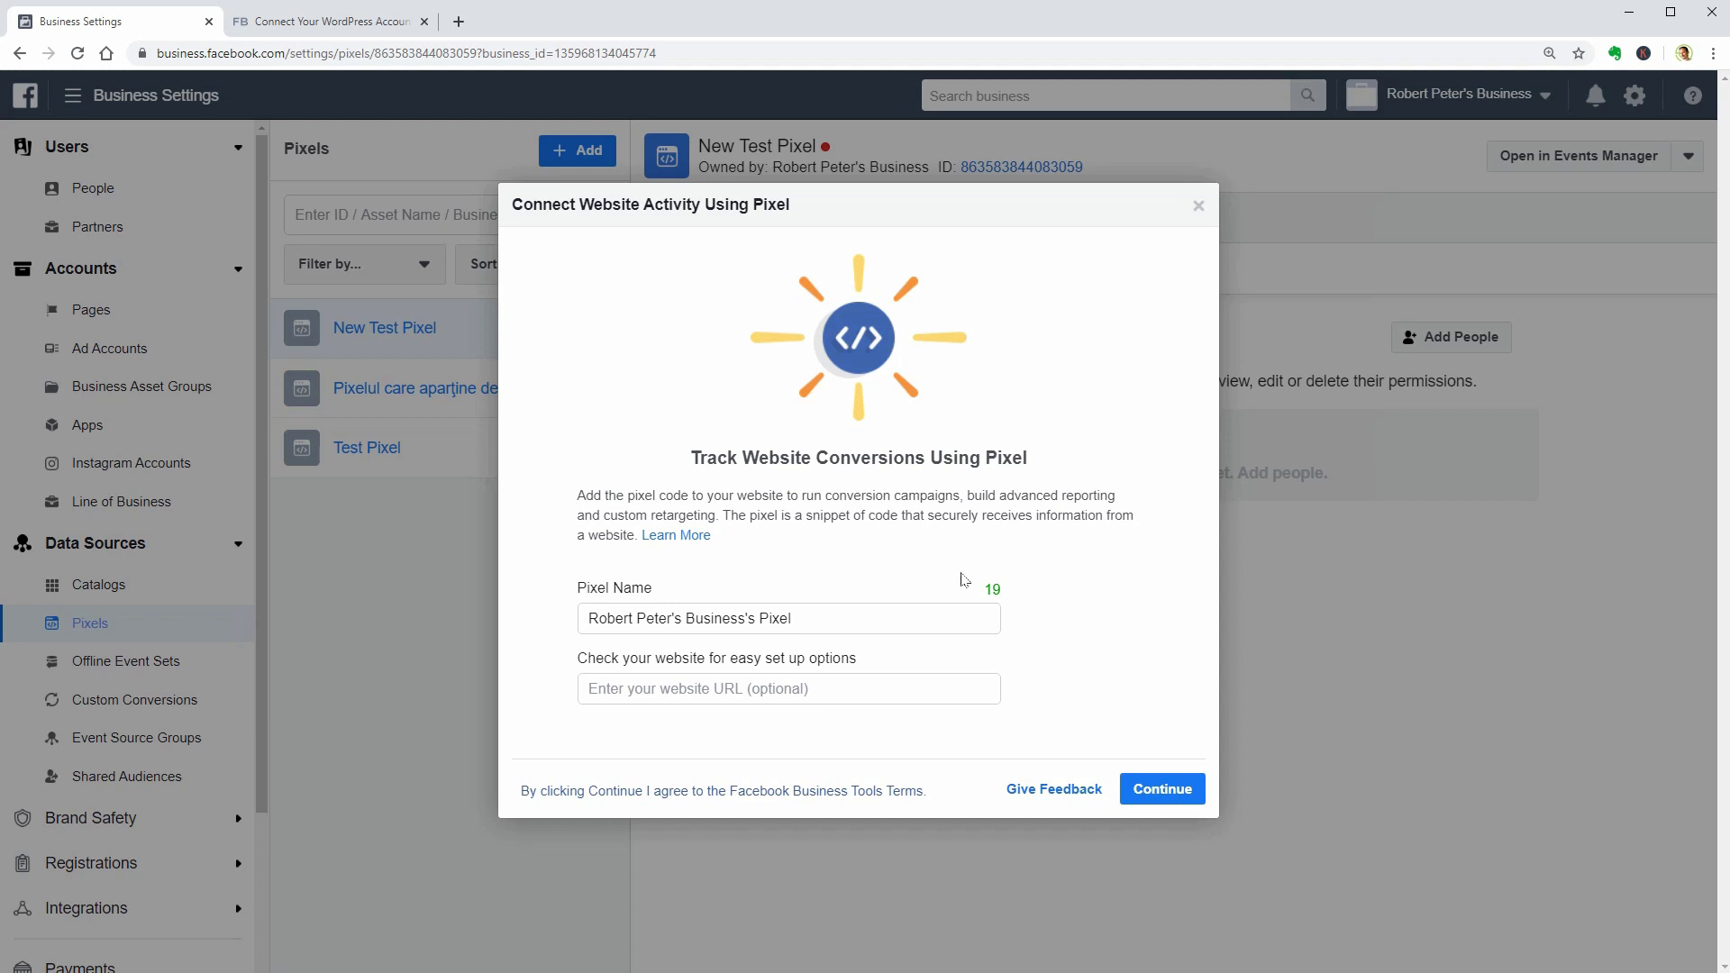
pyautogui.tripleClick(835, 616)
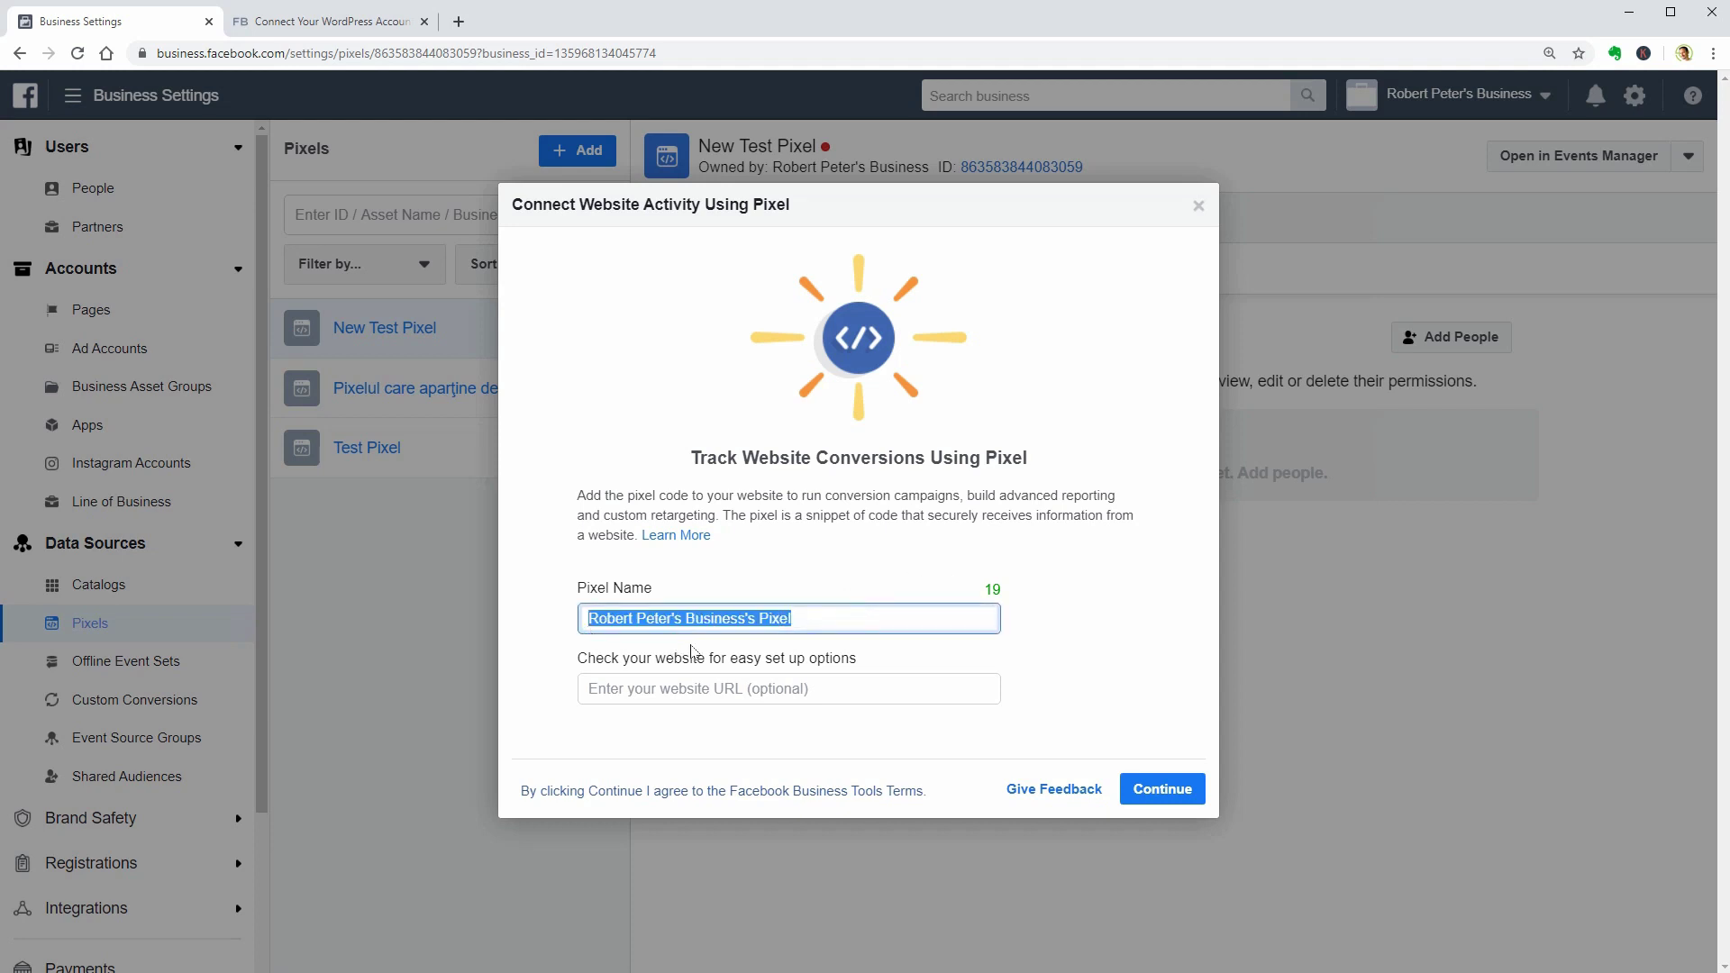
pyautogui.write('Test')
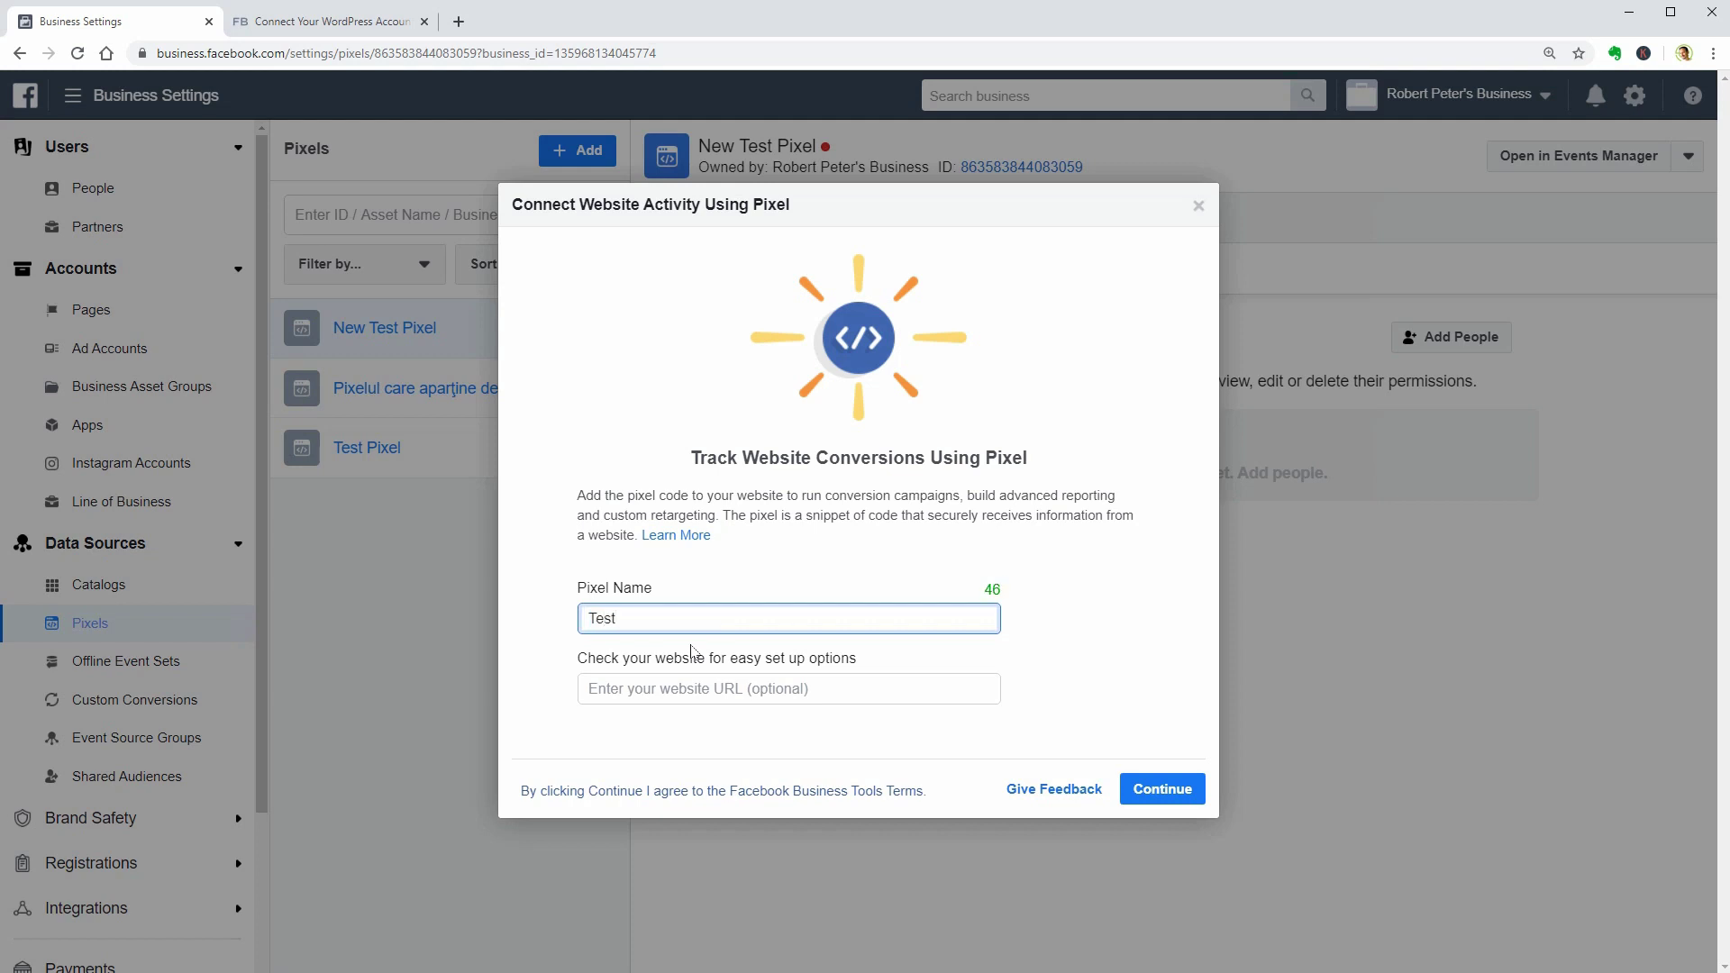
pyautogui.click(711, 687)
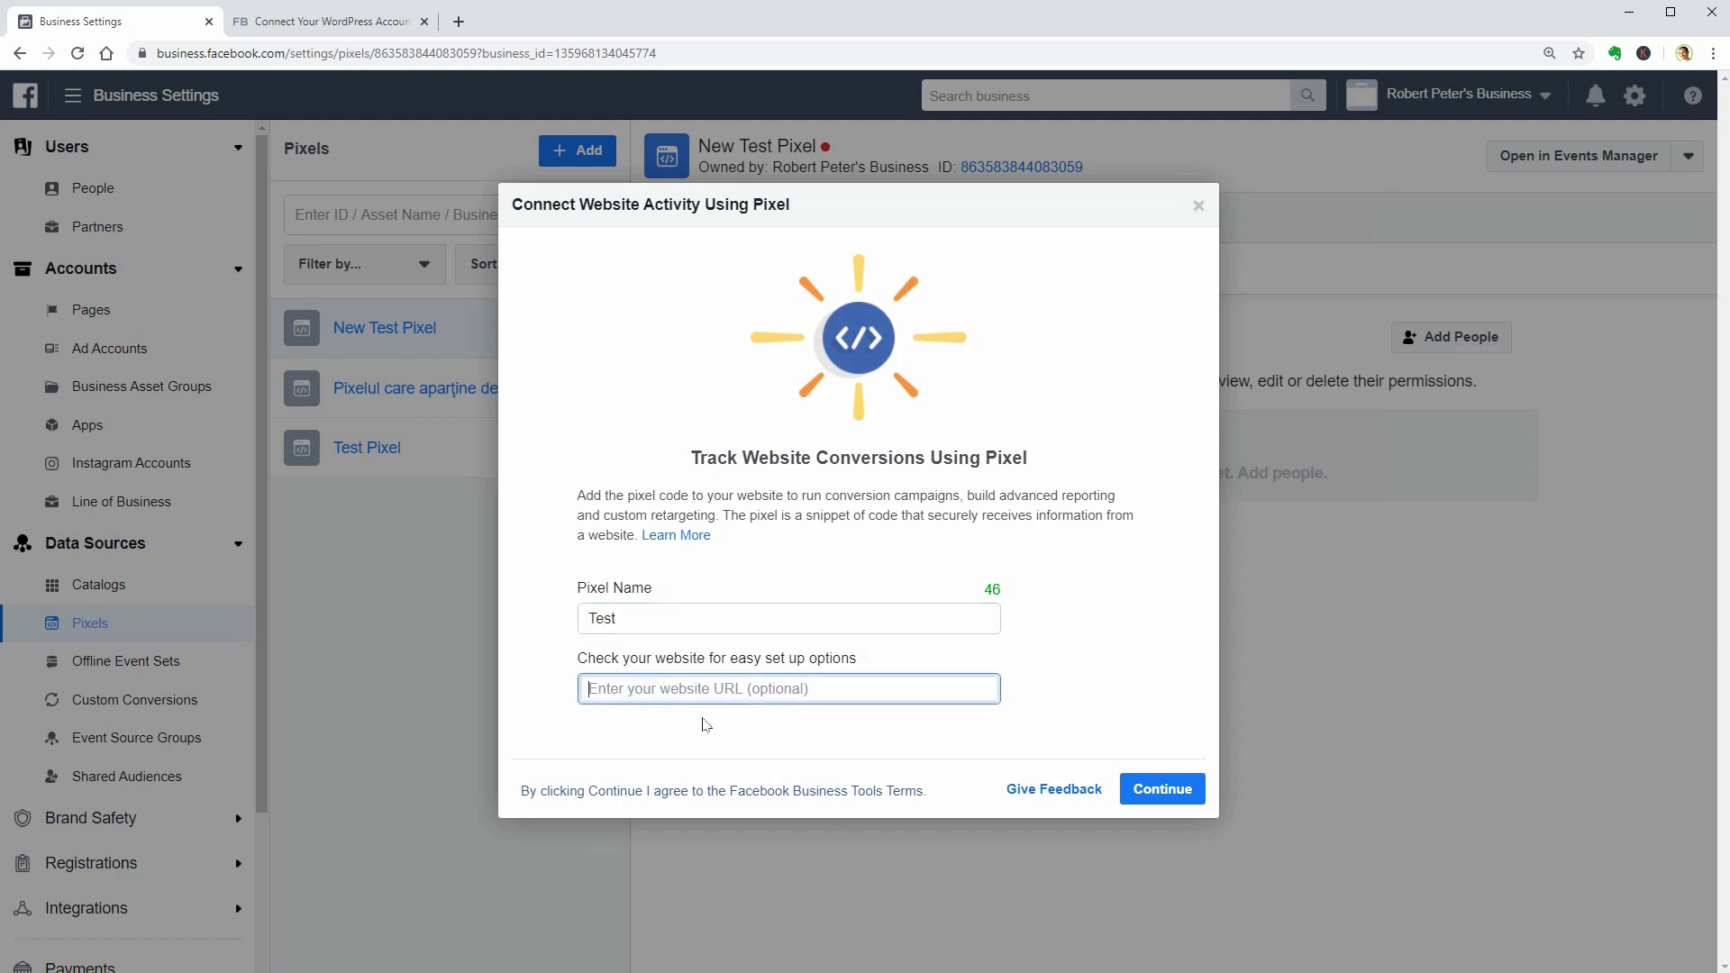
pyautogui.click(1152, 790)
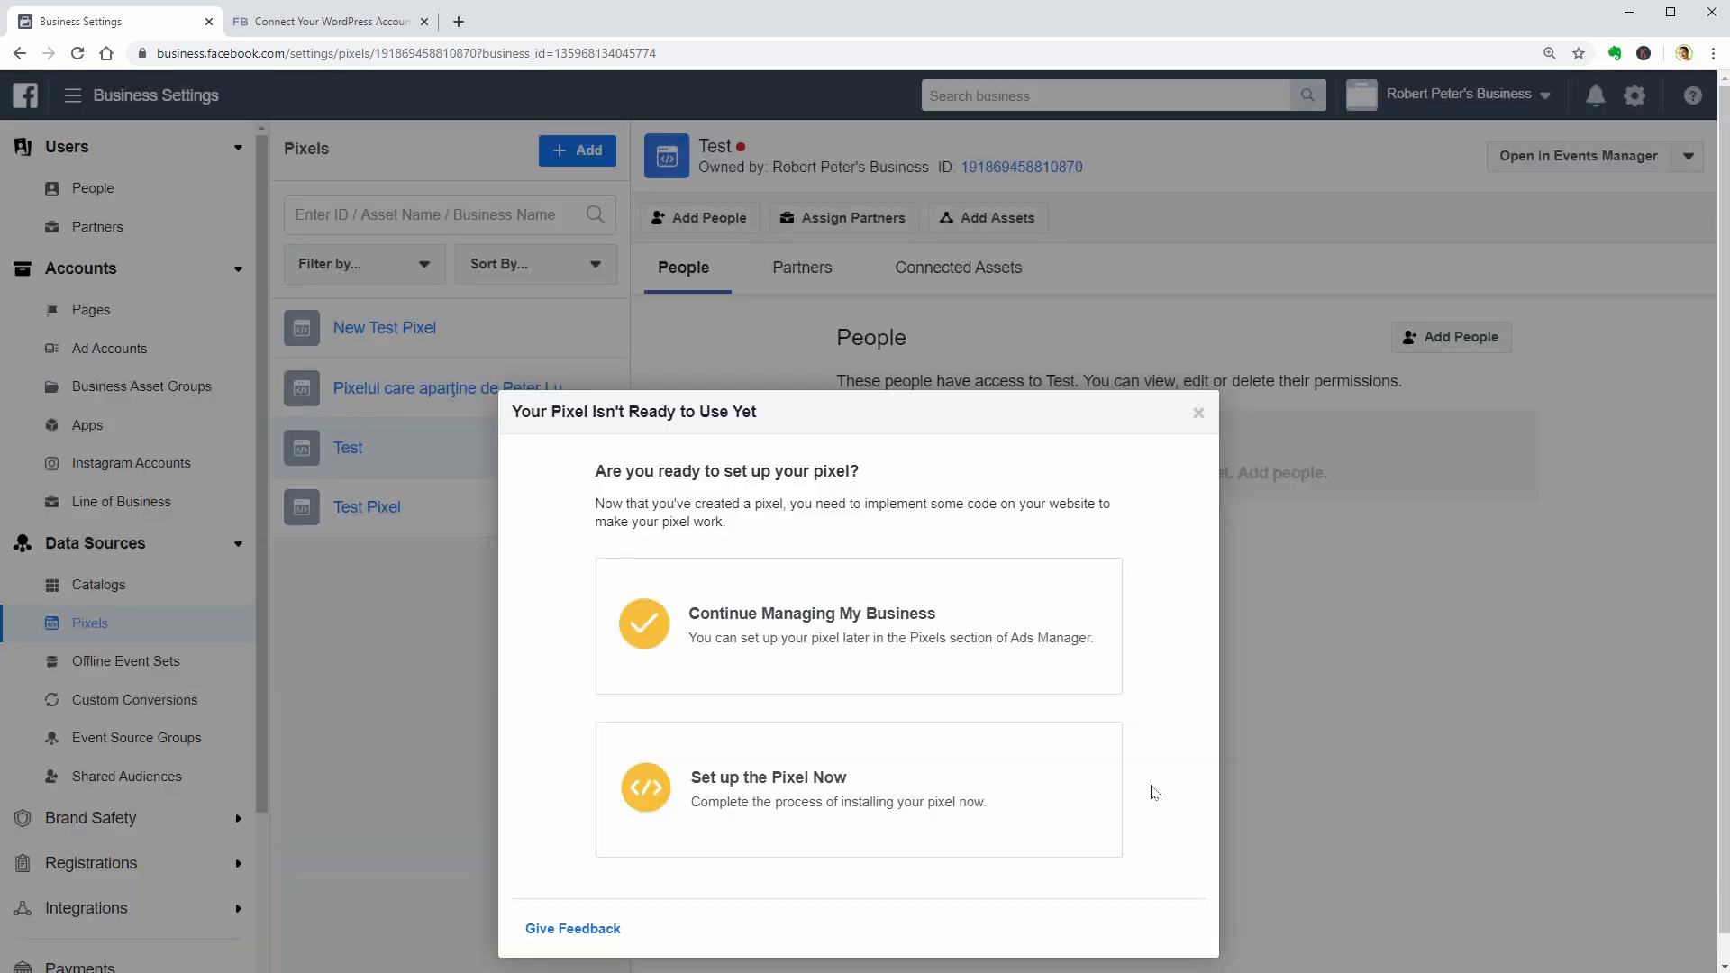
# Set up the Test pixel now through a partner integration, choosing WordPress.
pyautogui.click(783, 762)
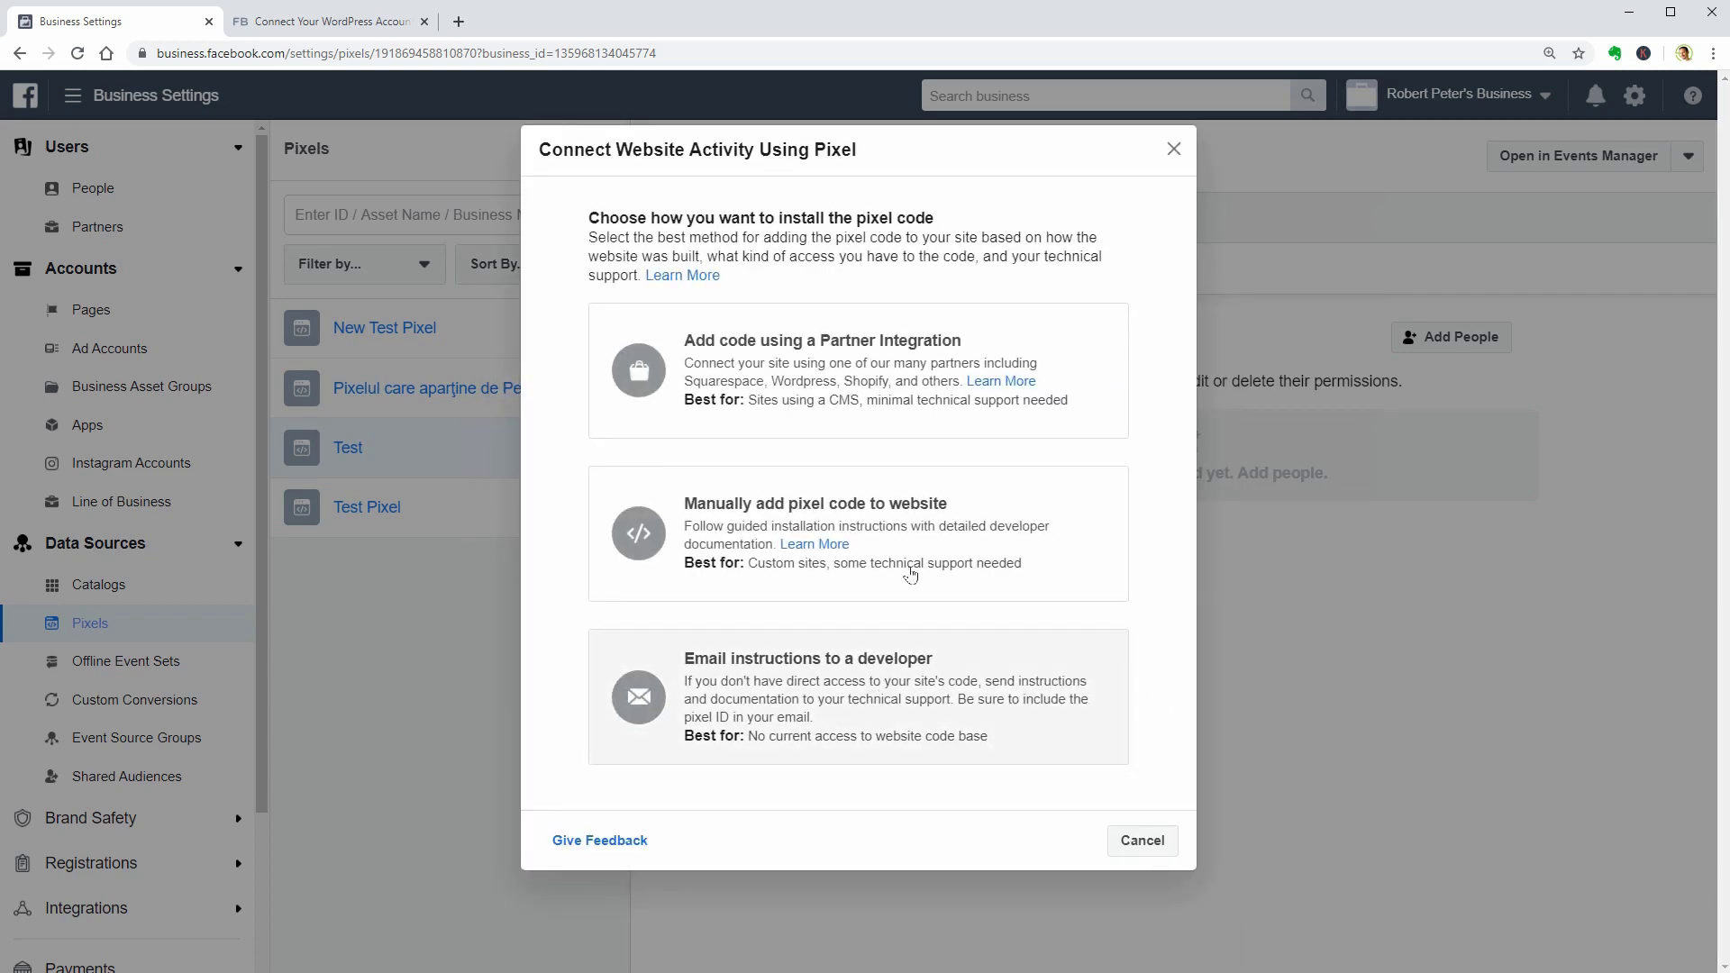
pyautogui.click(849, 364)
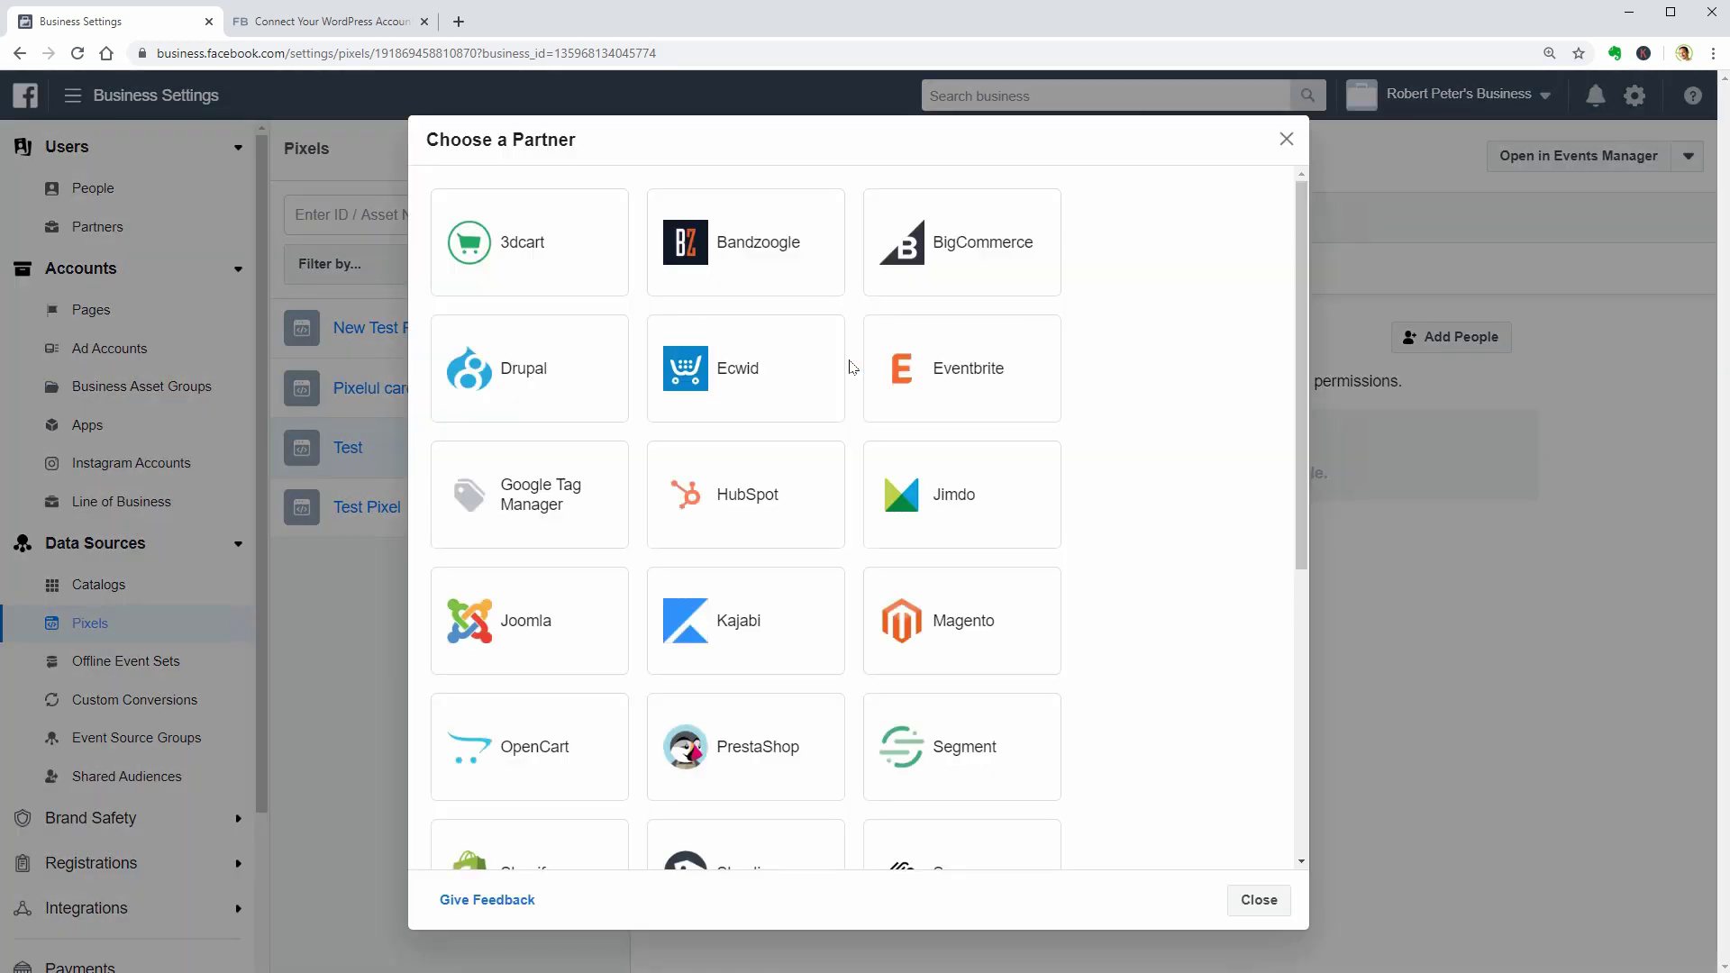
pyautogui.moveTo(1297, 432); pyautogui.dragTo(1154, 793)
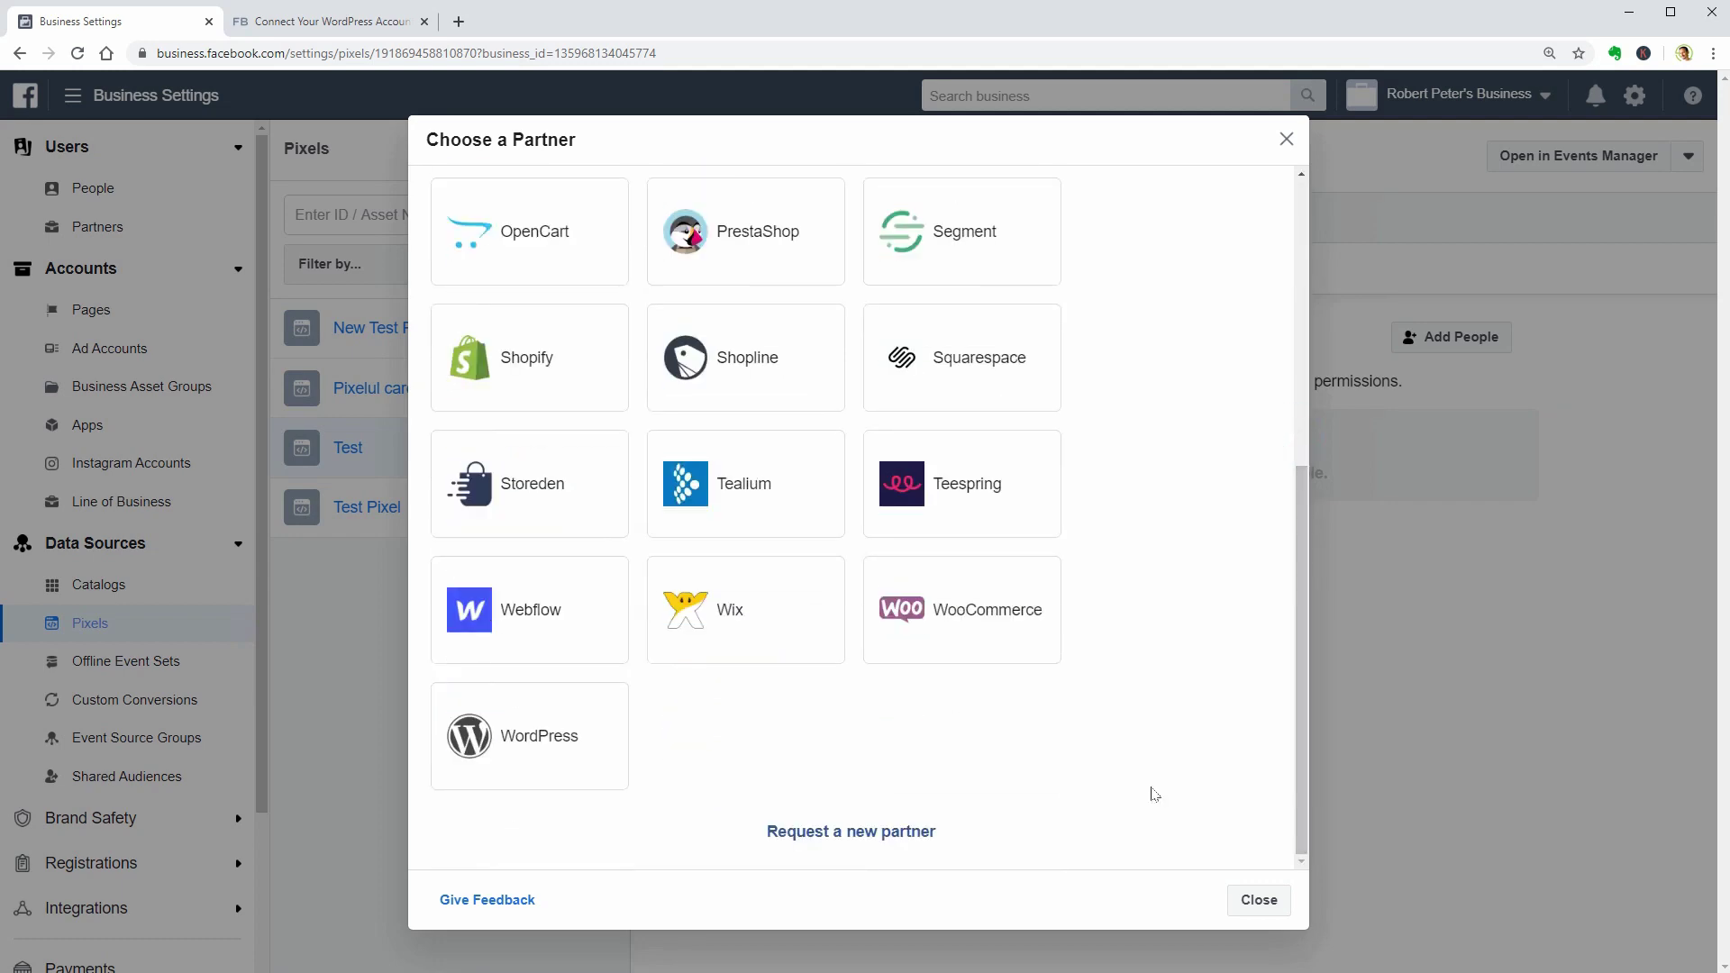
pyautogui.click(504, 737)
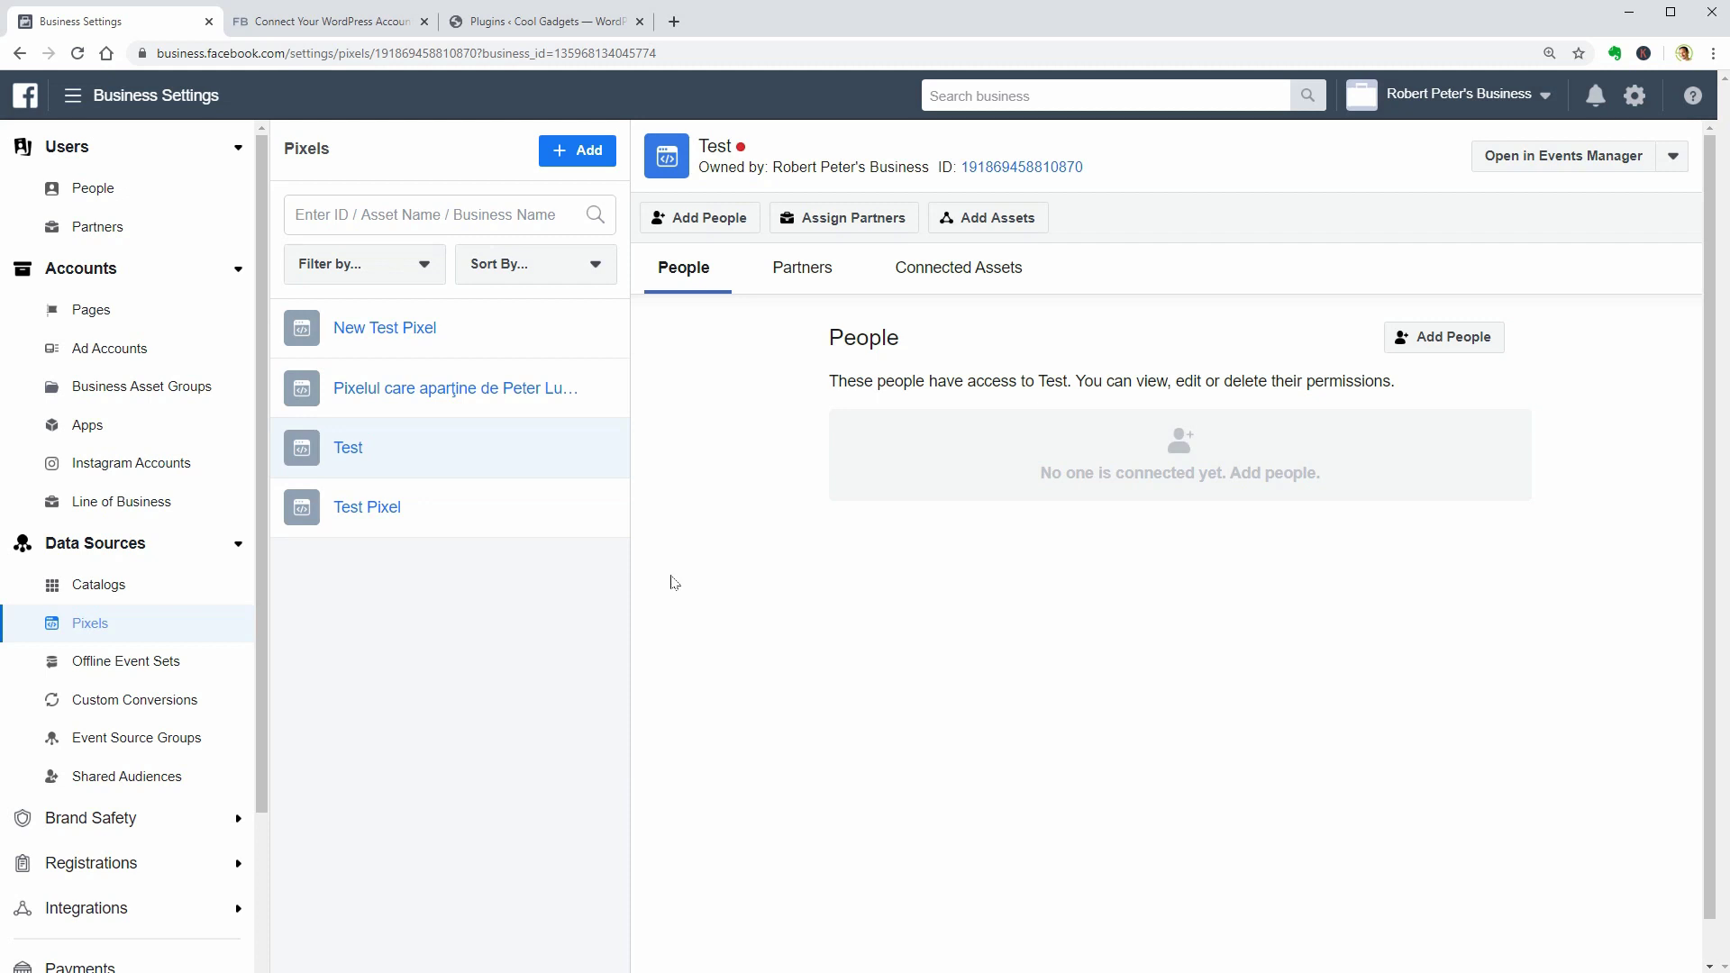
# Start the pixel-for-WordPress download from the help article, cancel saving it, and go to WordPress Plugins.
pyautogui.click(340, 20)
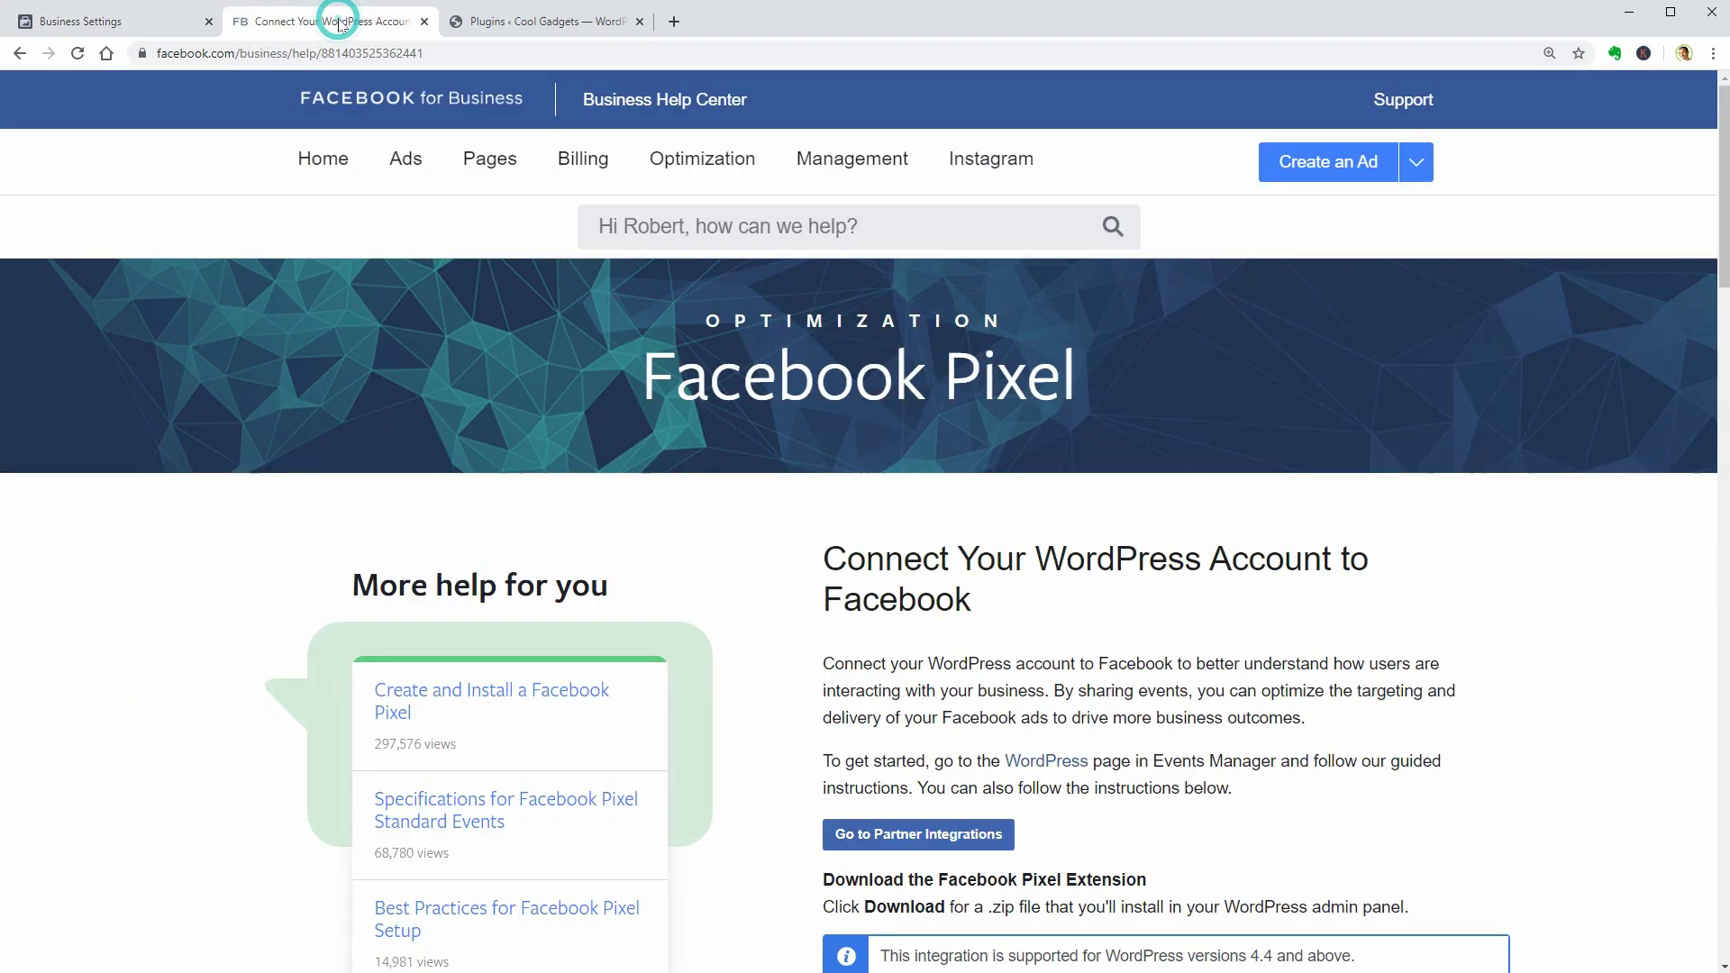
pyautogui.scroll(-3, 786, 803)
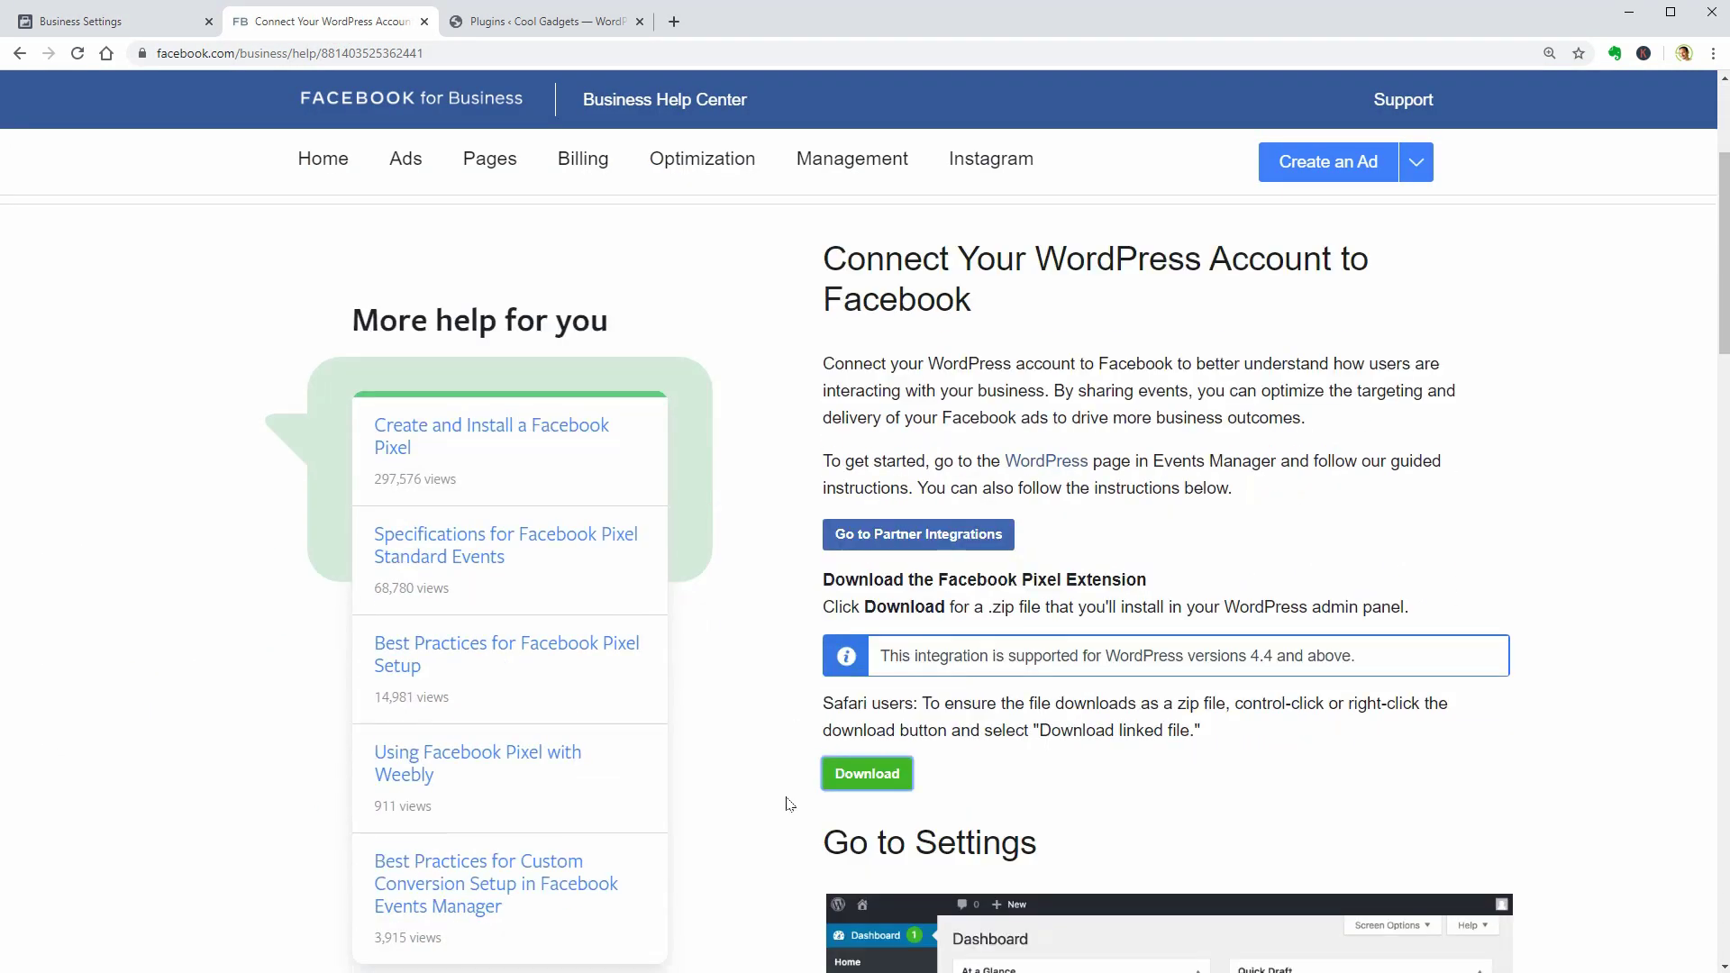
pyautogui.click(863, 784)
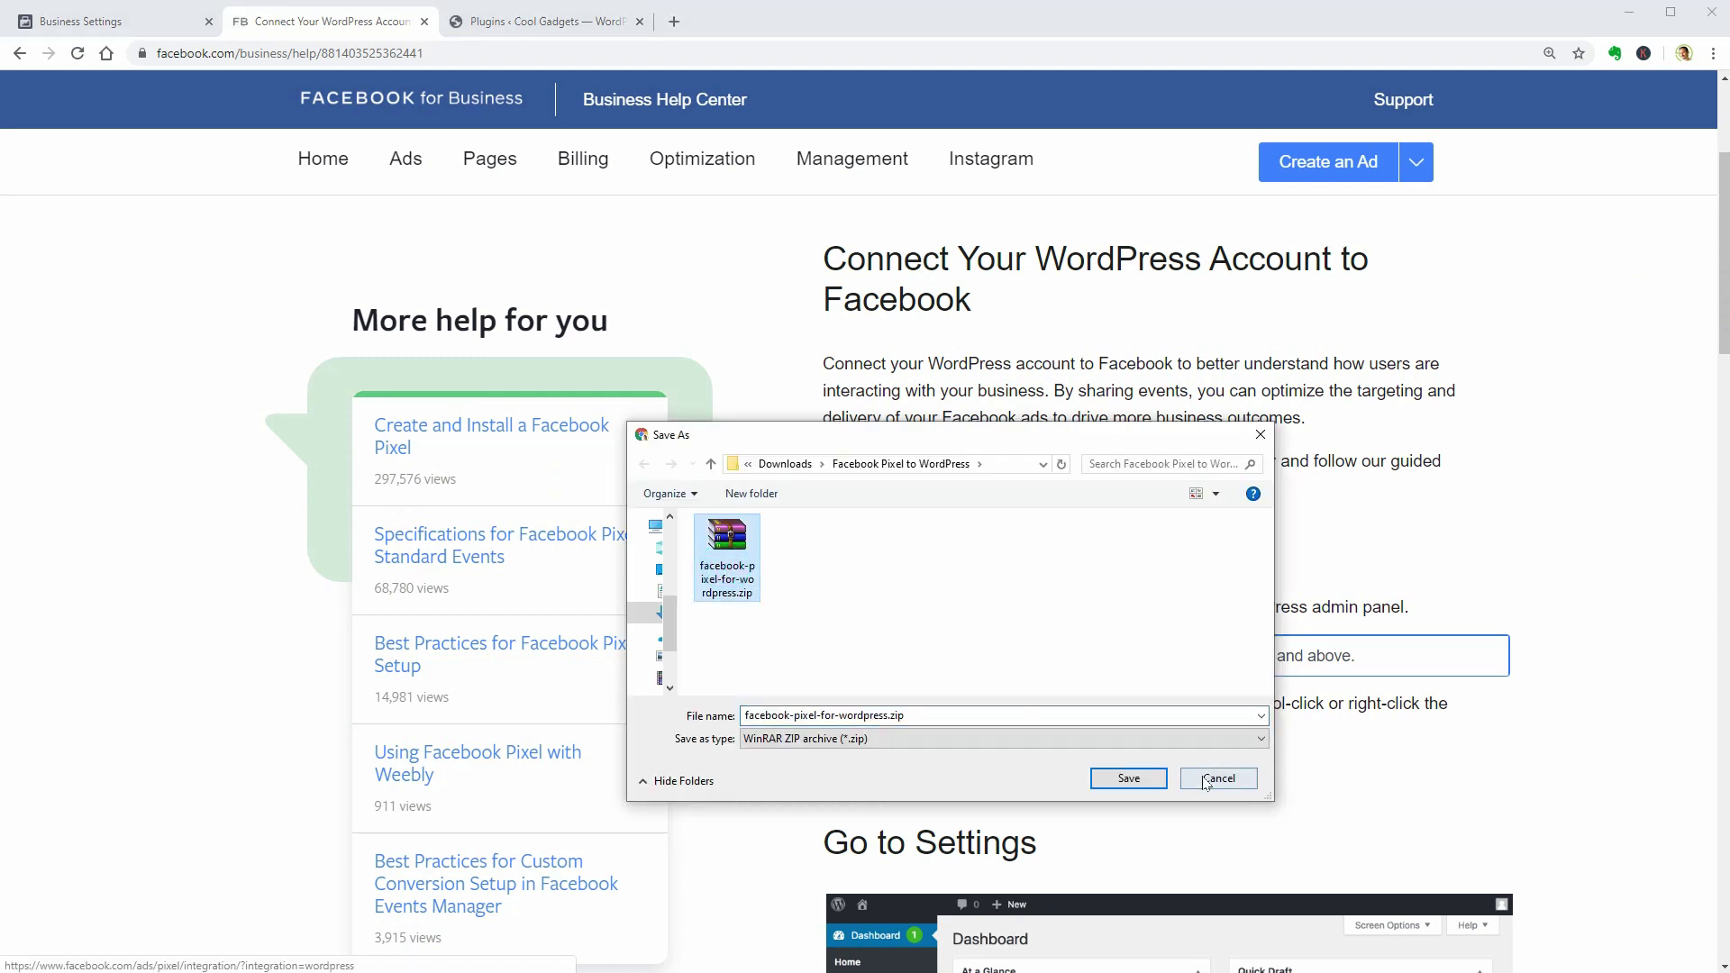
pyautogui.click(1207, 780)
pyautogui.click(539, 32)
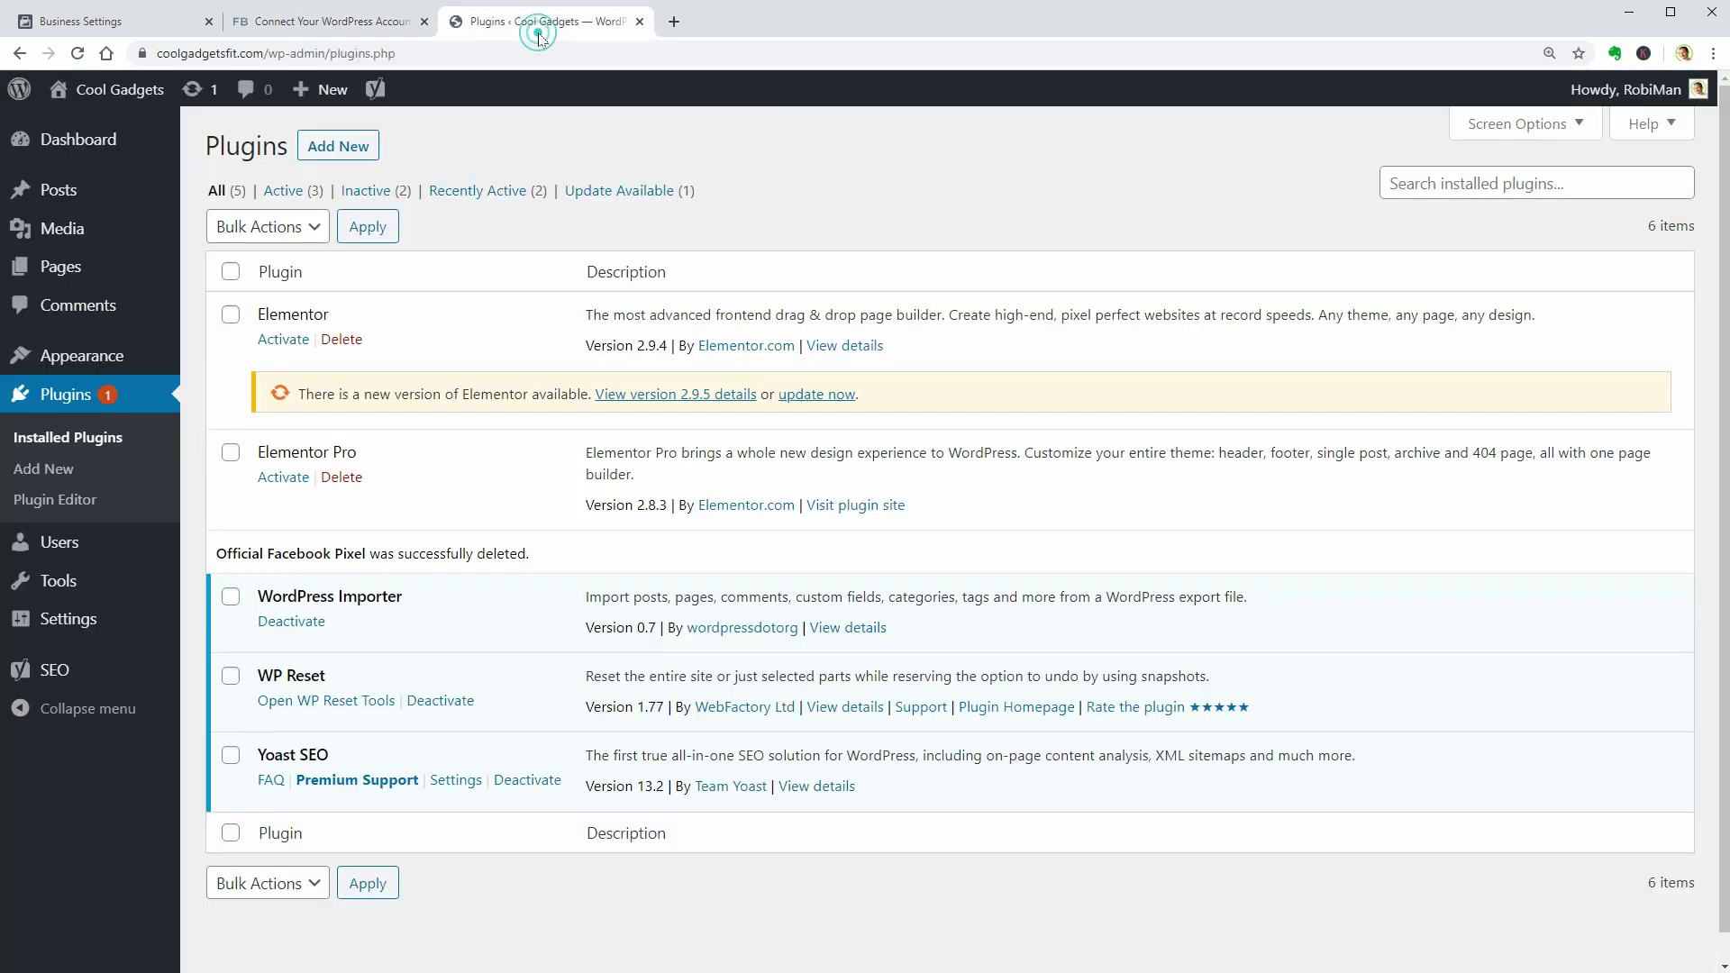
# Upload and install facebook-pixel-for-wordpress.zip via Add New > Upload Plugin.
pyautogui.click(338, 146)
pyautogui.click(417, 153)
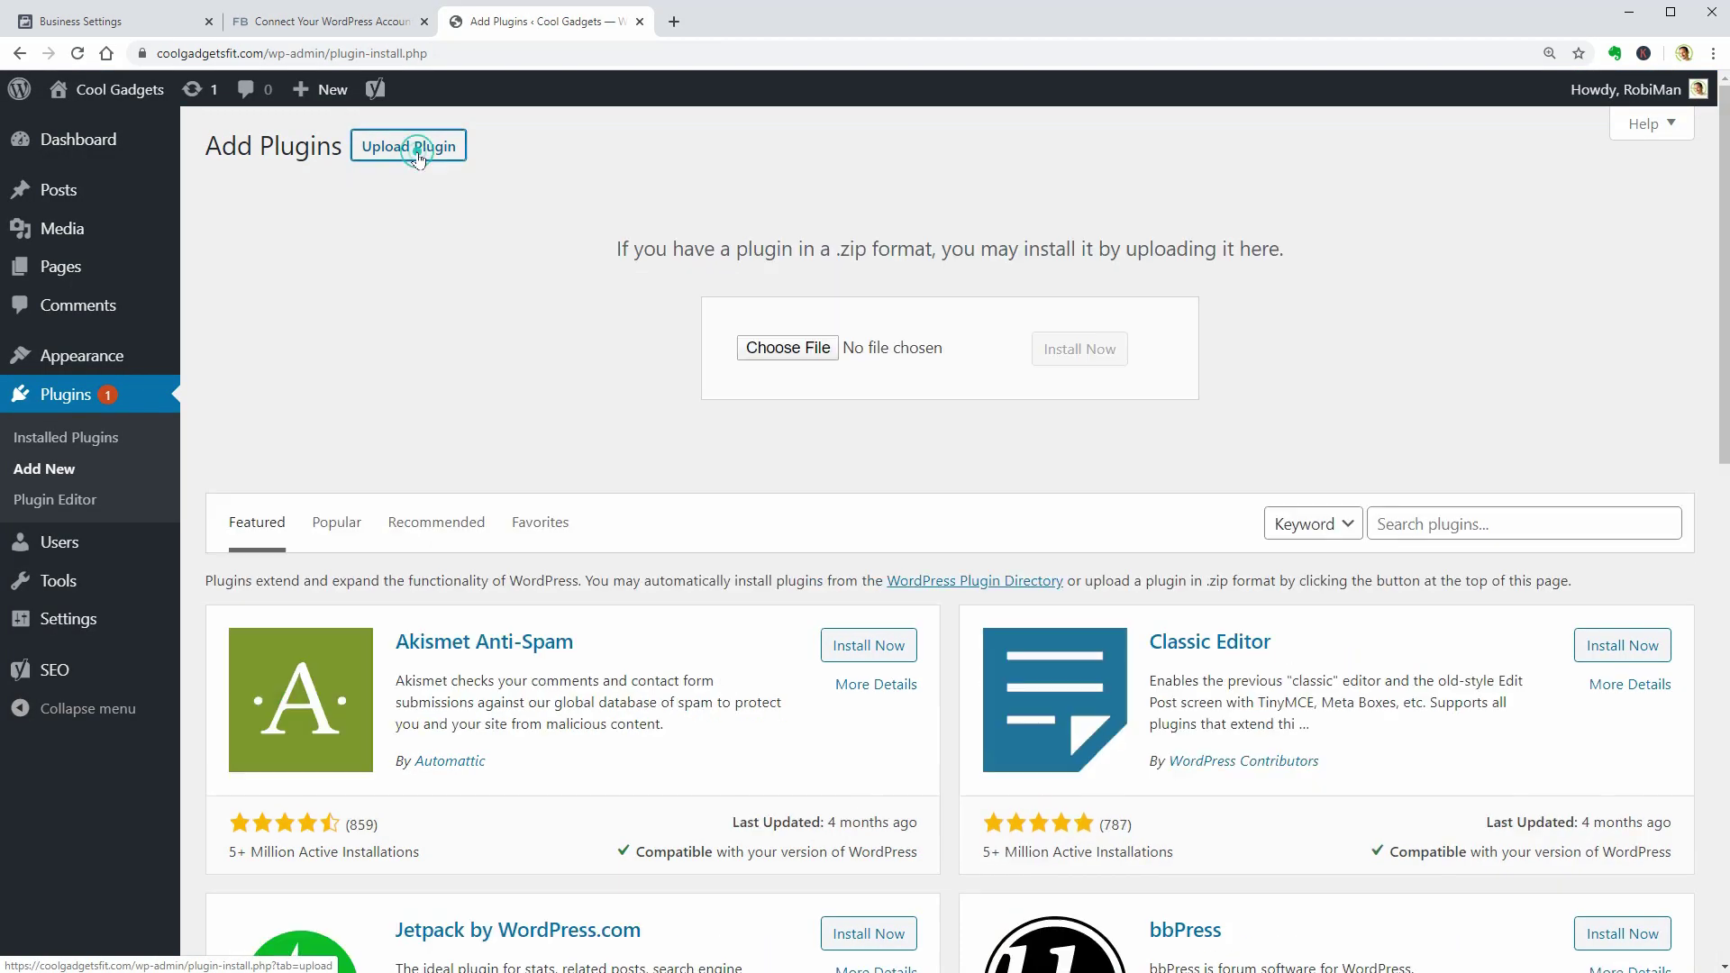
pyautogui.click(782, 347)
pyautogui.click(727, 541)
pyautogui.click(1128, 779)
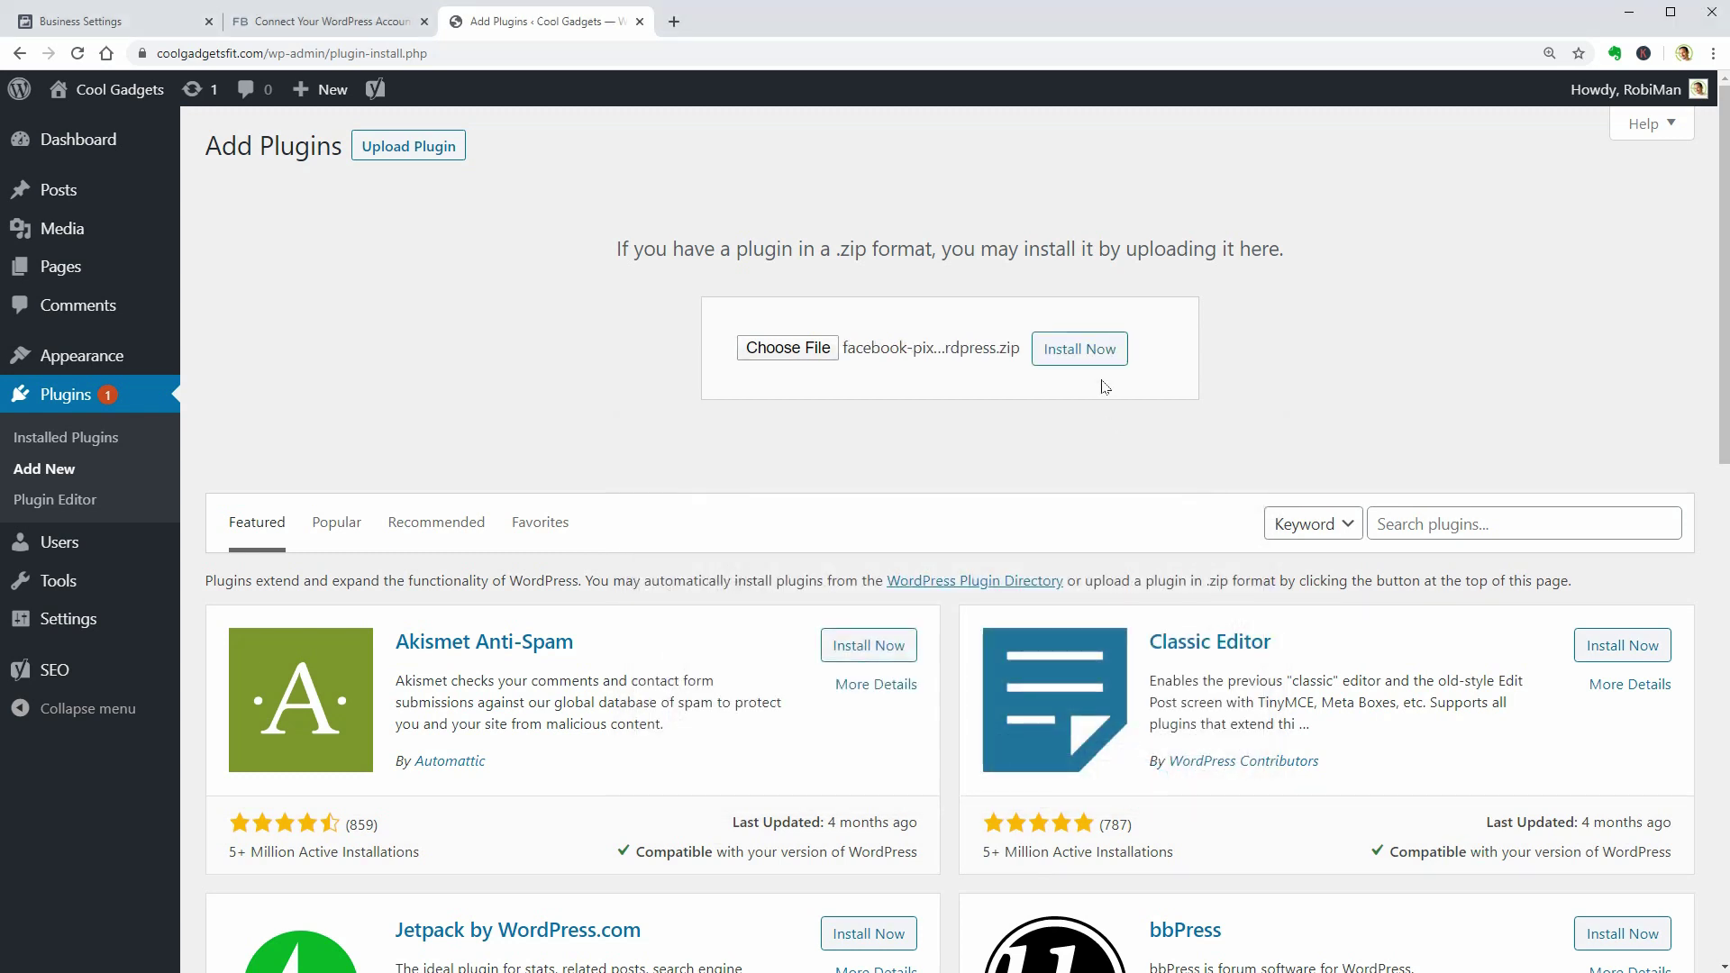
pyautogui.click(1078, 350)
# Activate the pixel plugin, open its settings, and locate the Test pixel's ID in Business Settings.
pyautogui.click(266, 312)
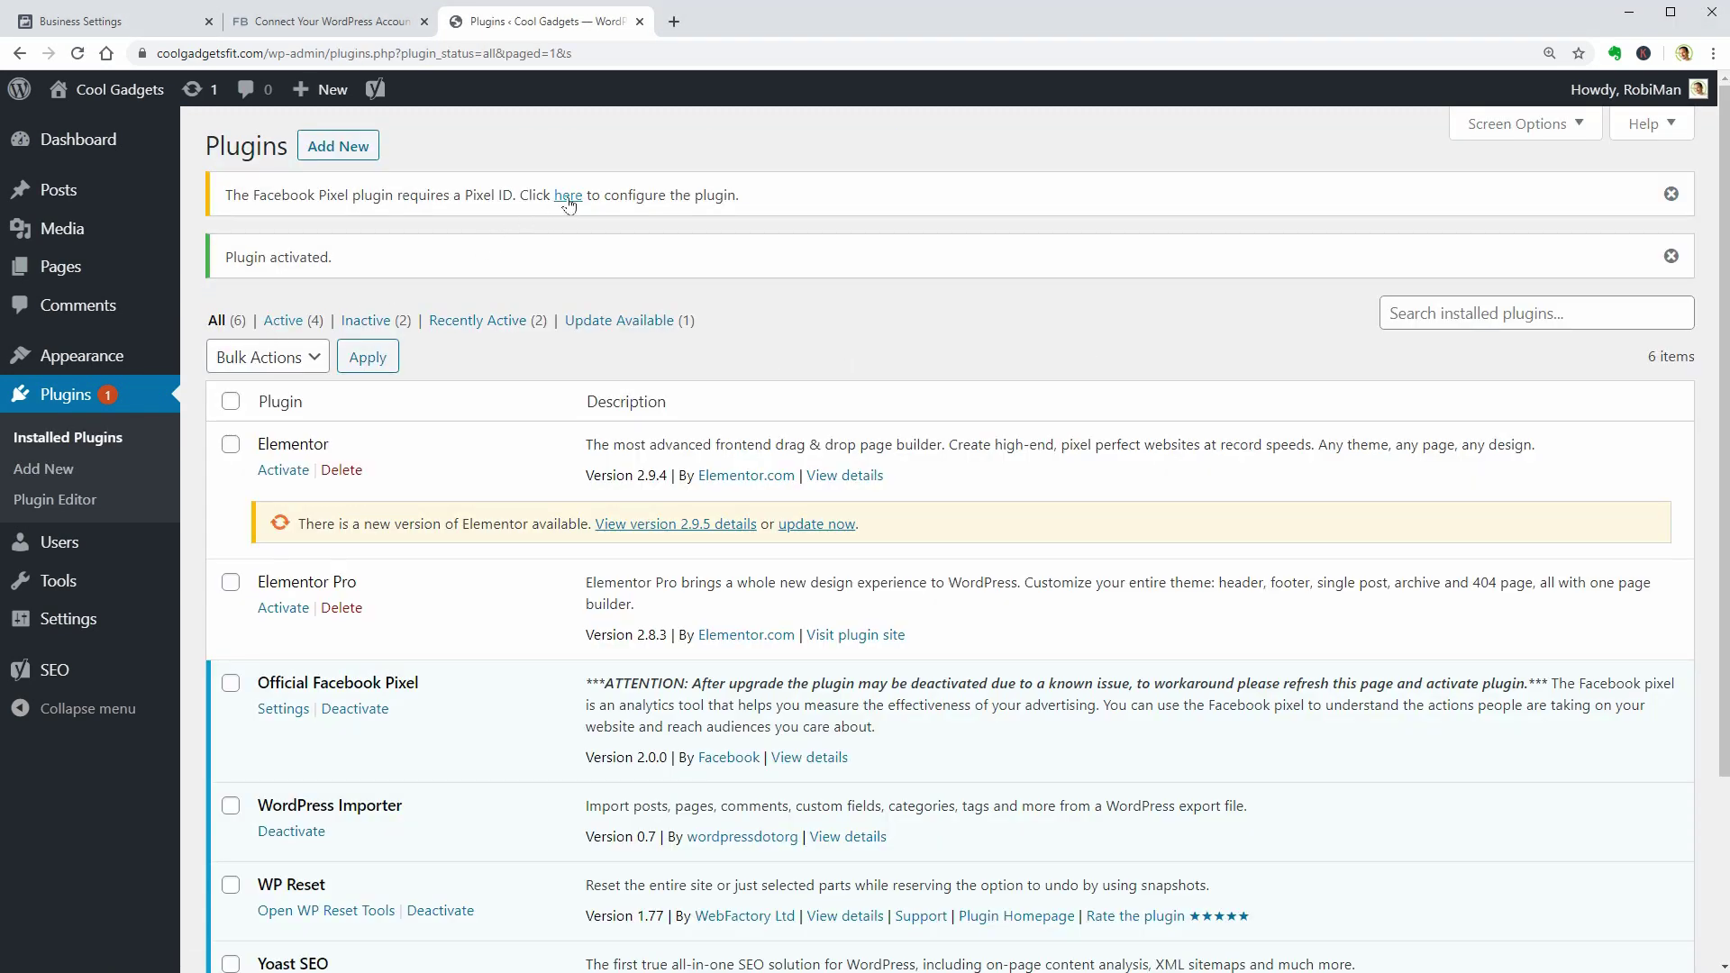
pyautogui.click(568, 196)
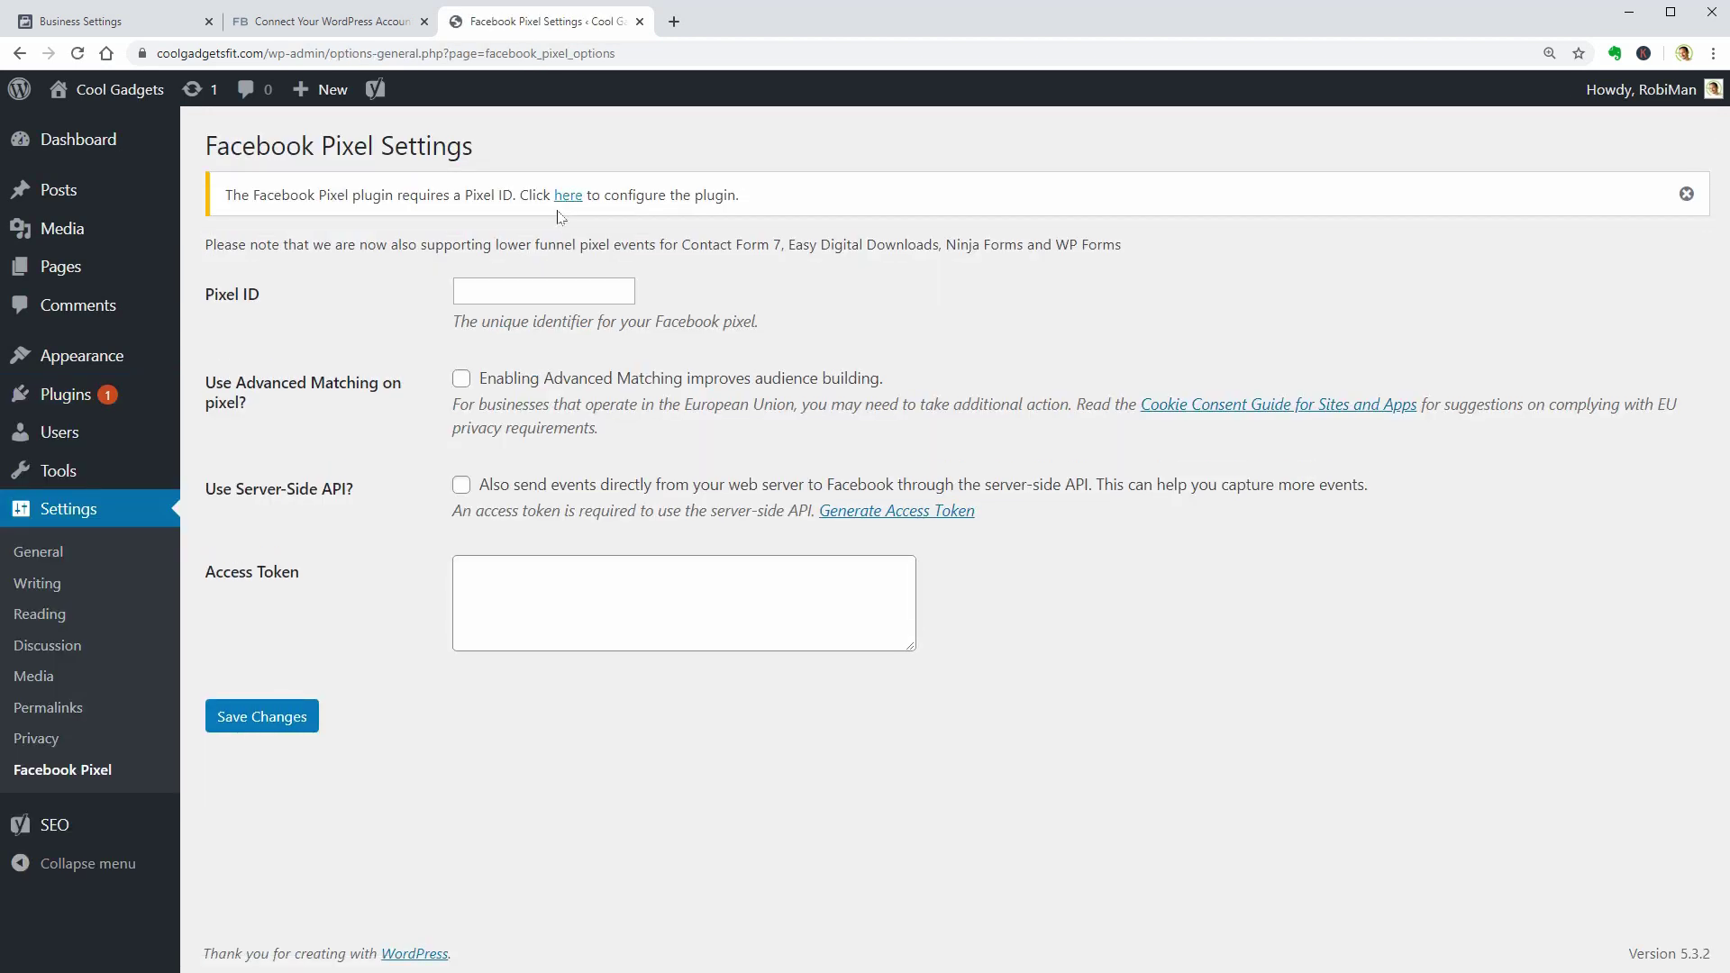
pyautogui.click(536, 291)
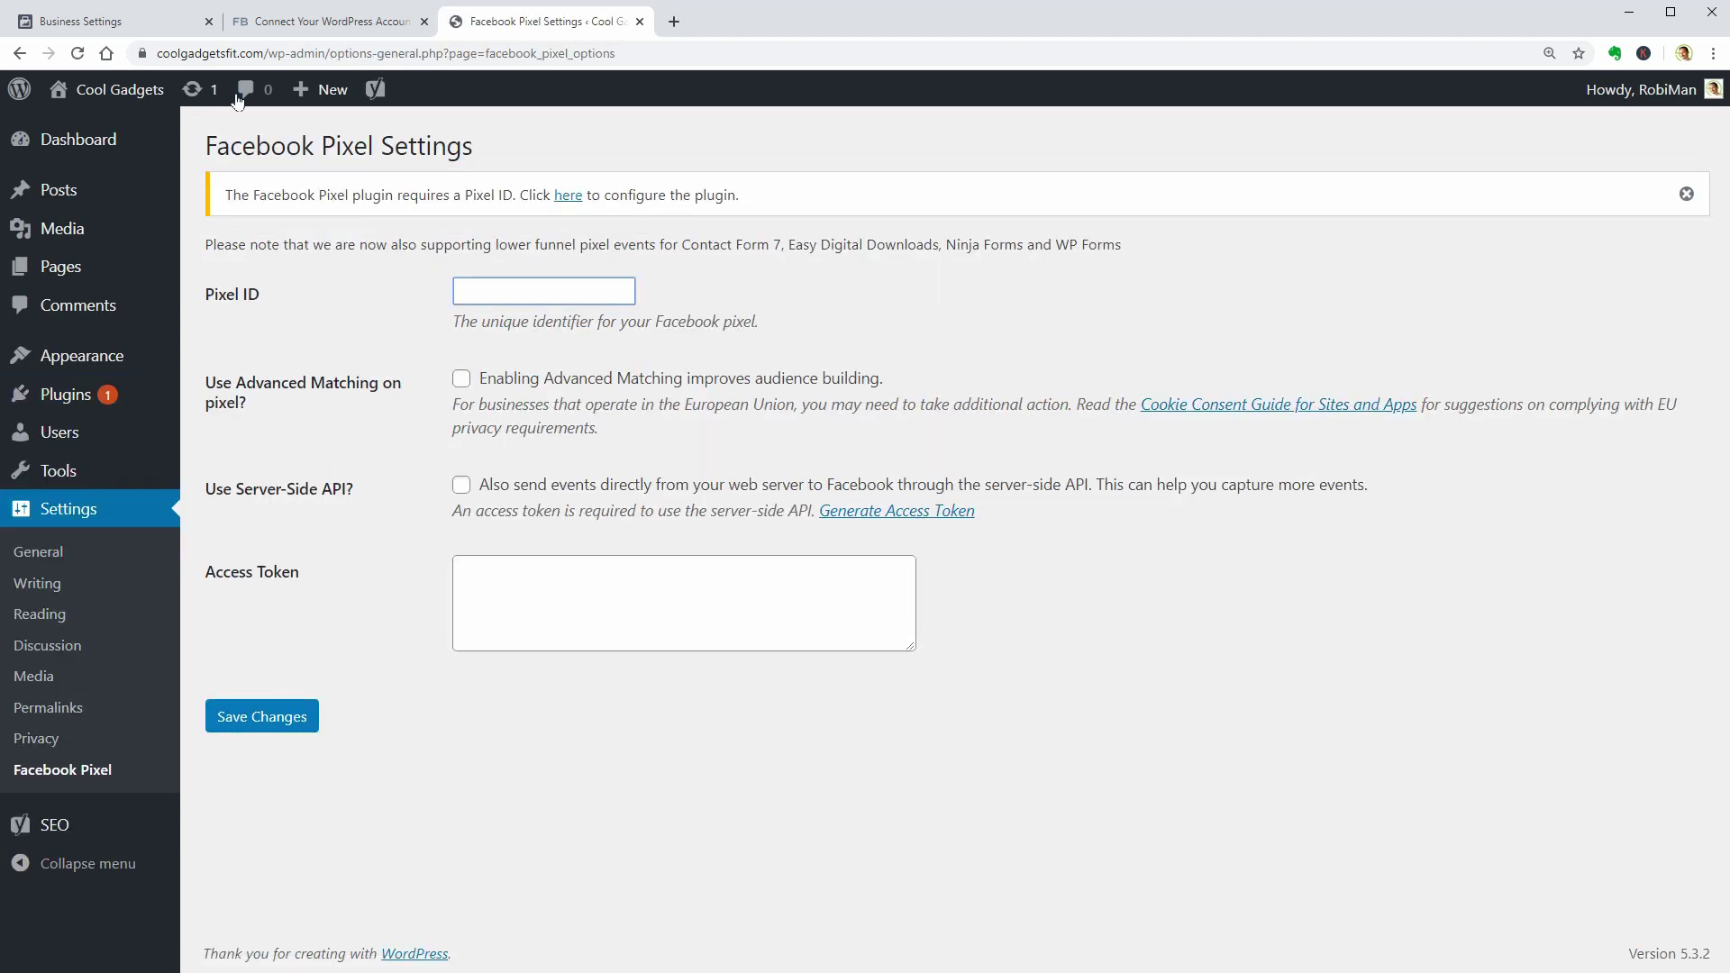
pyautogui.click(160, 24)
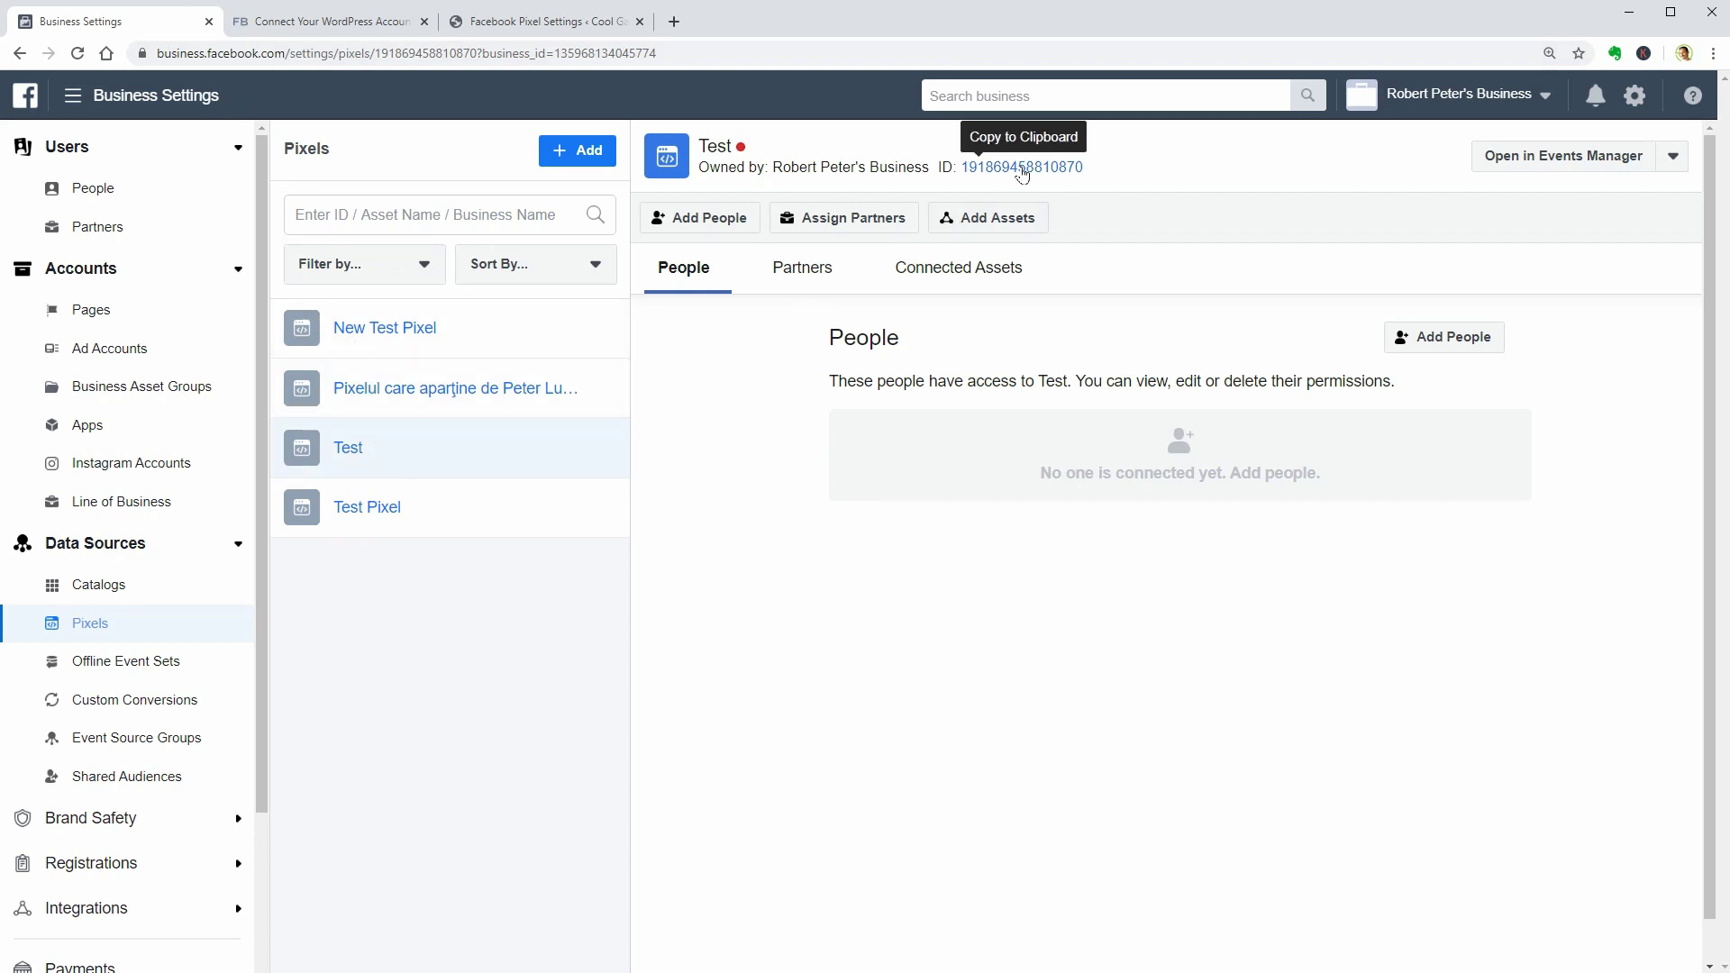
pyautogui.click(413, 328)
pyautogui.click(404, 388)
pyautogui.click(395, 447)
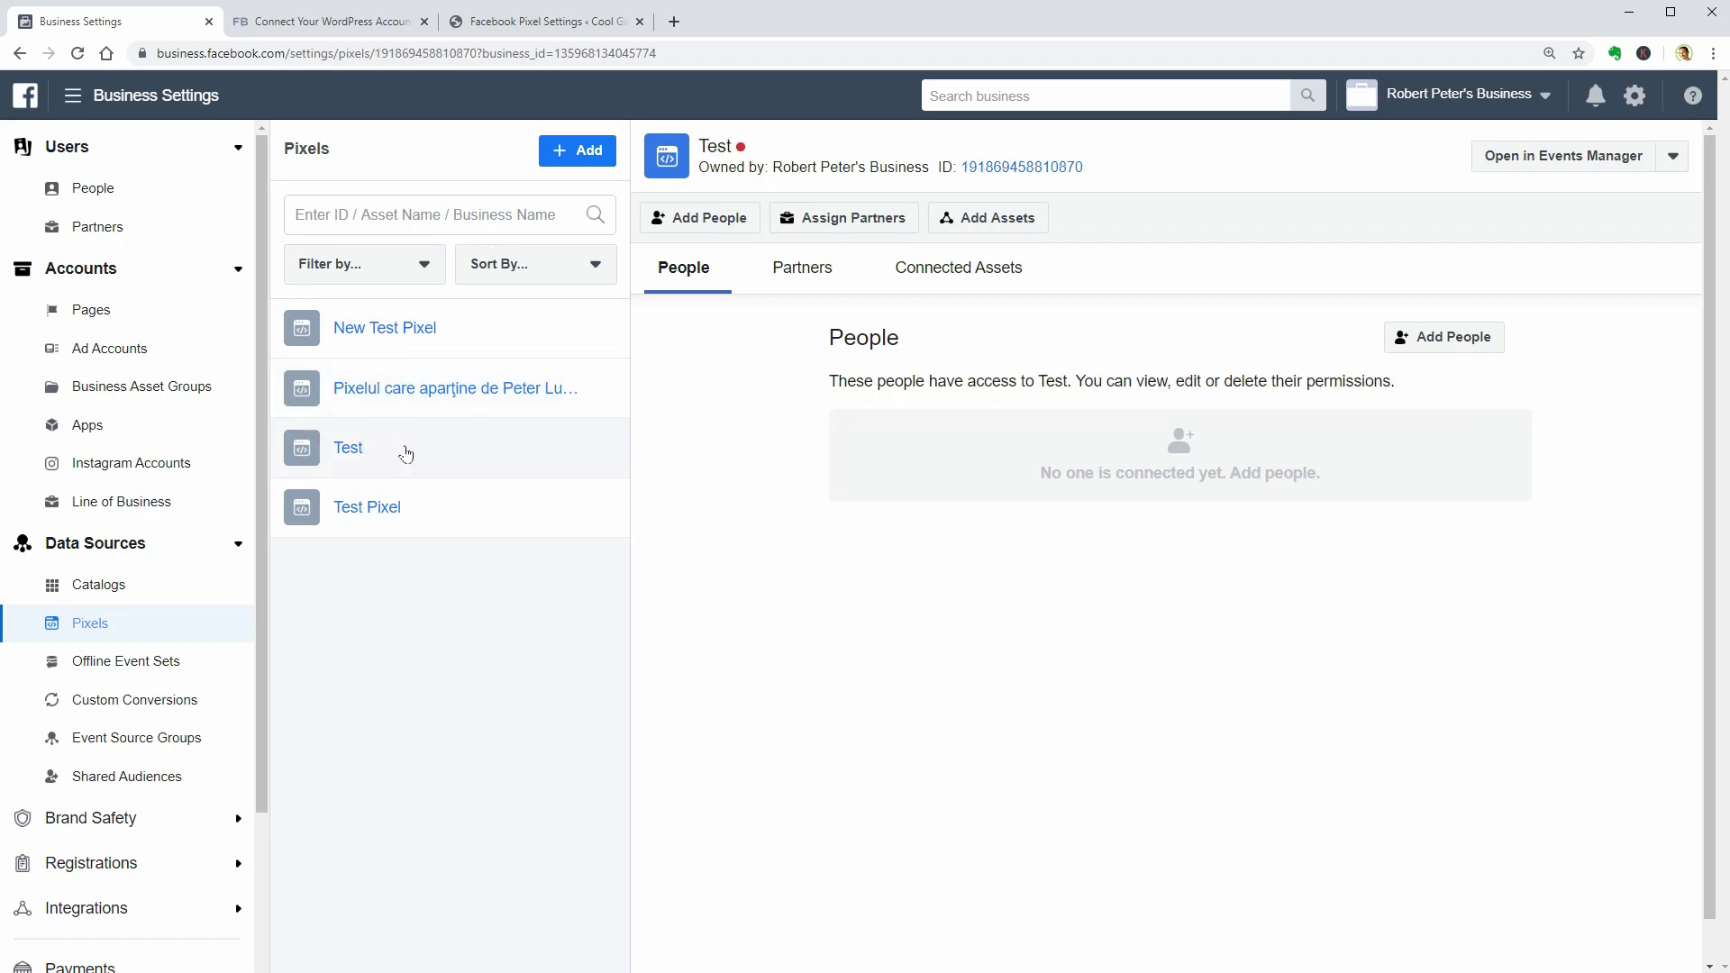
# Paste the copied Test pixel ID into the plugin's Pixel ID field and save the changes.
pyautogui.click(1029, 173)
pyautogui.click(523, 23)
pyautogui.rightClick(487, 290)
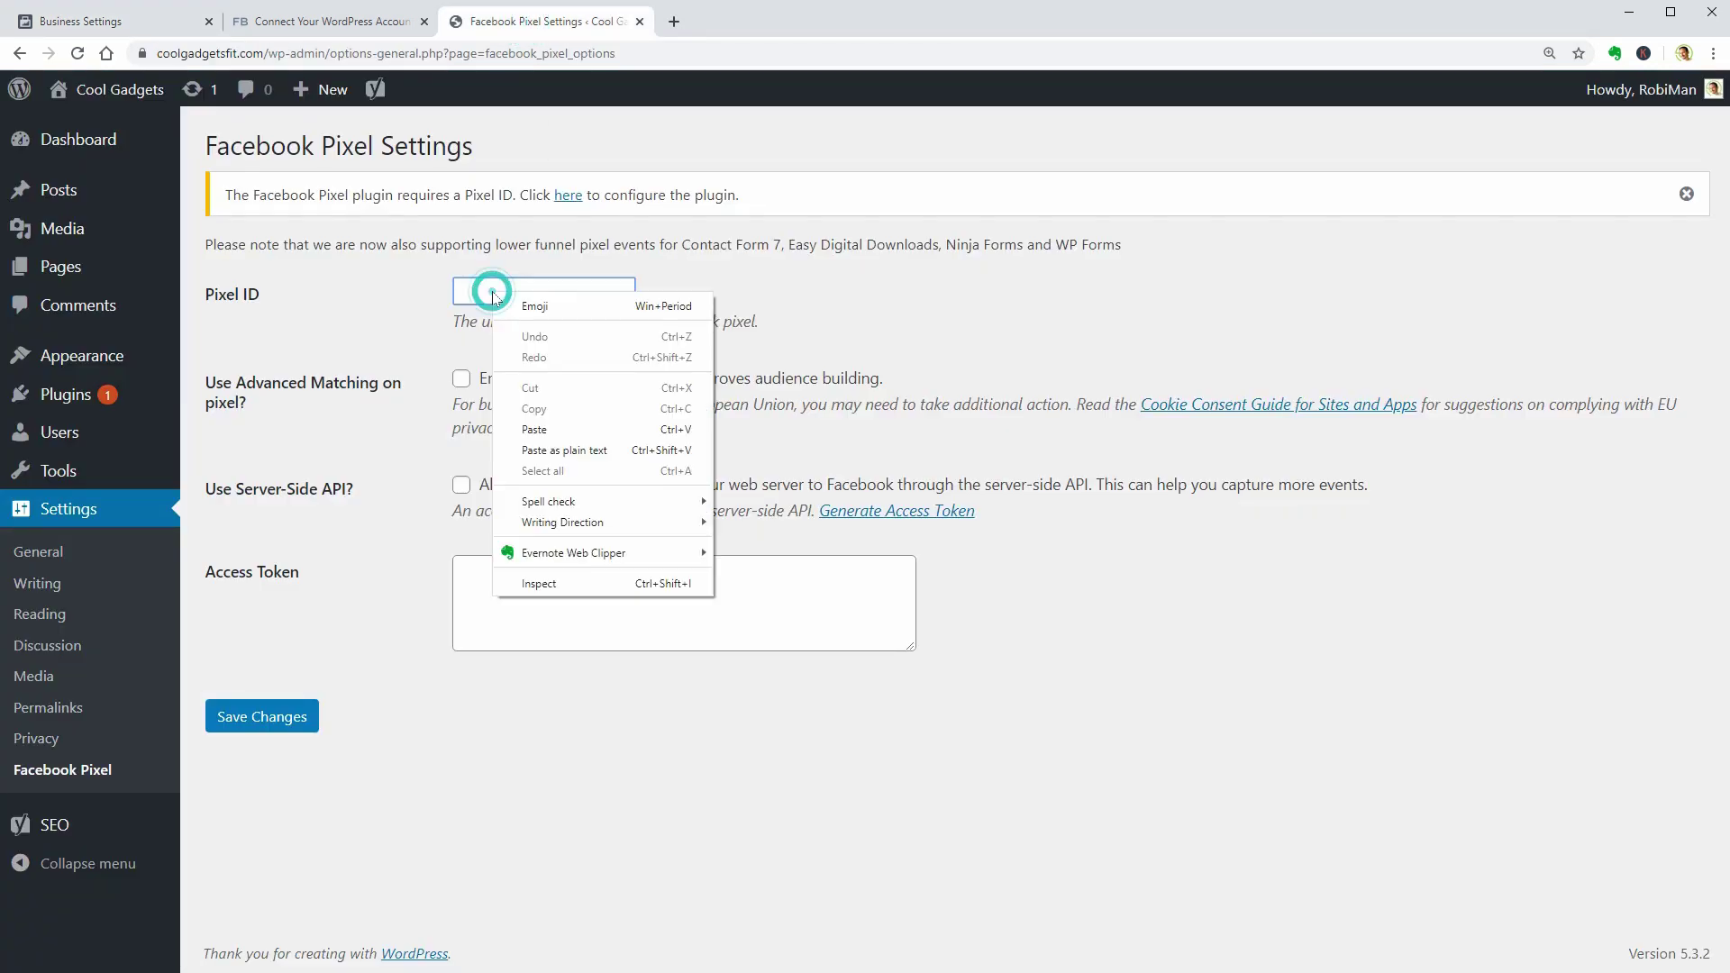
pyautogui.click(551, 424)
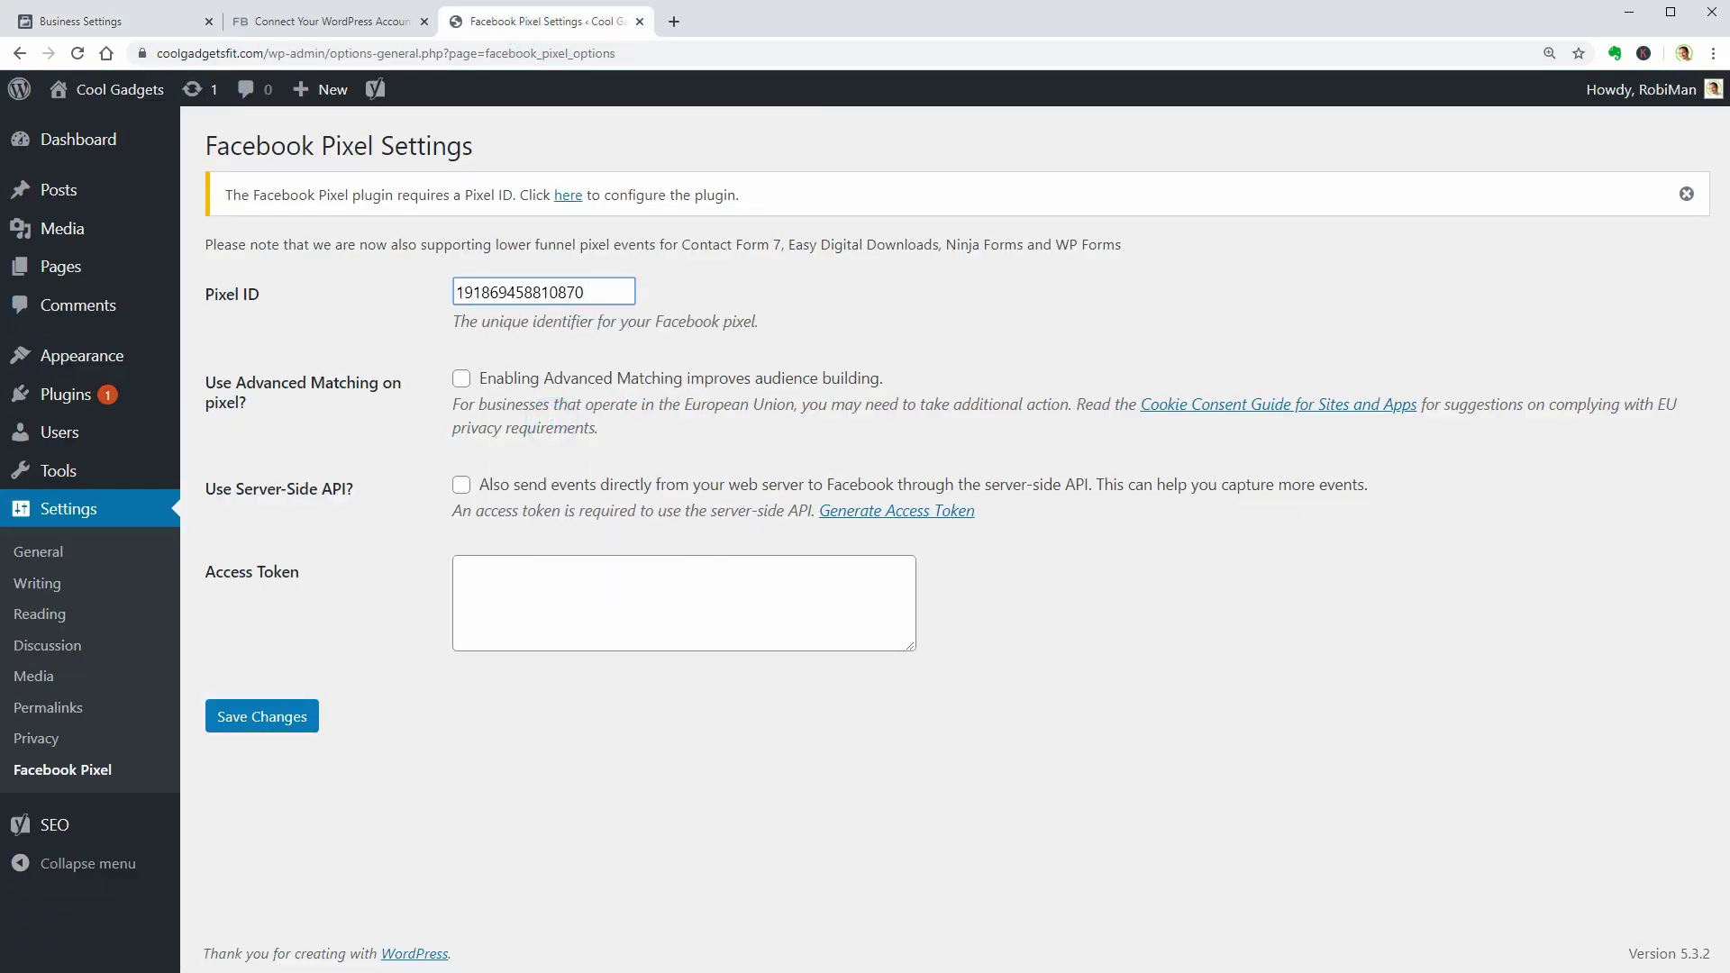
pyautogui.click(283, 718)
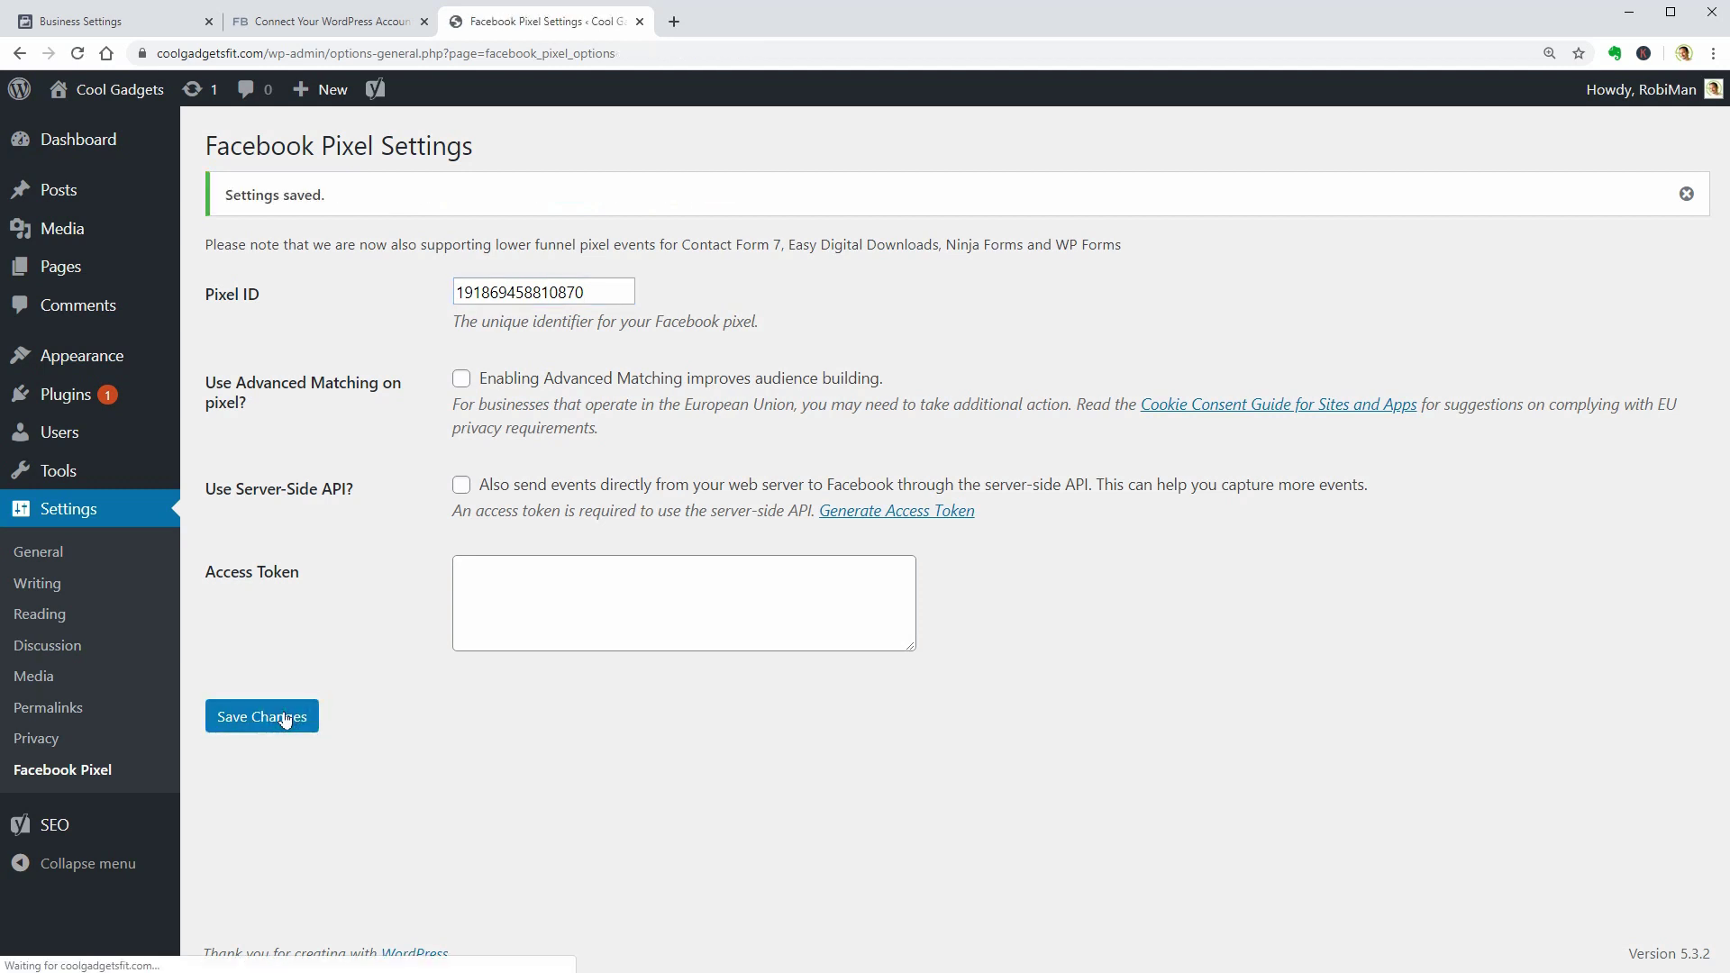
# Reload the Business Settings Pixels page to confirm the Test pixel shows as active.
pyautogui.click(165, 27)
pyautogui.click(78, 53)
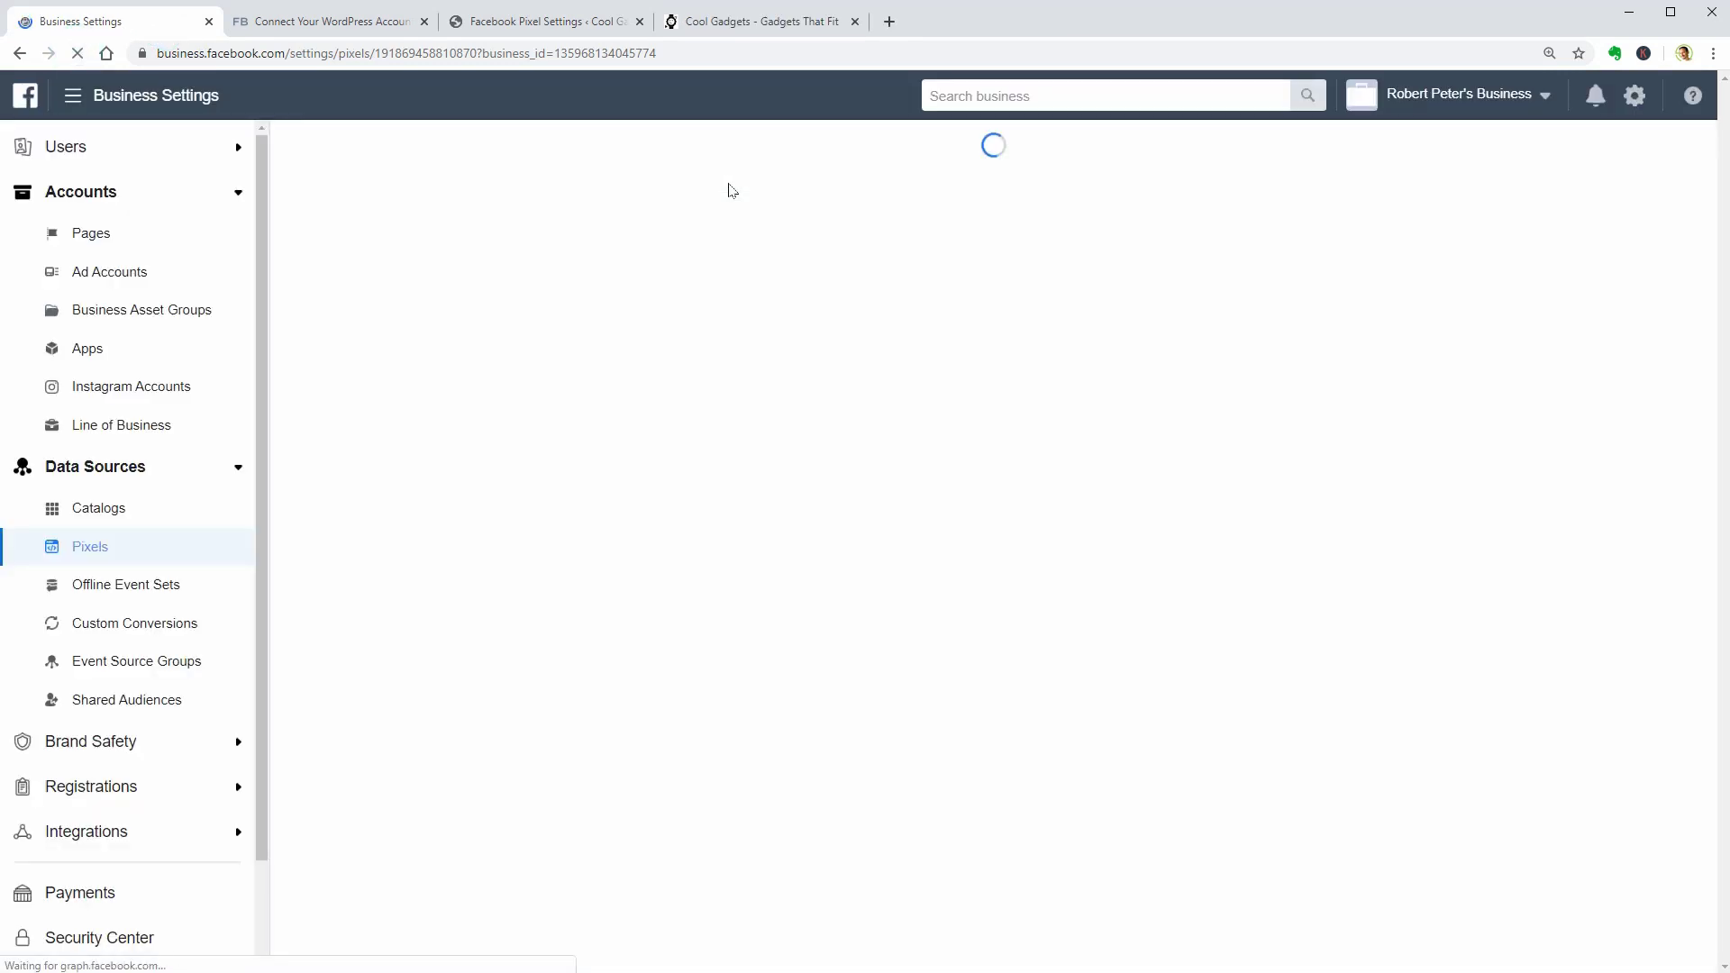
pyautogui.moveTo(742, 149)
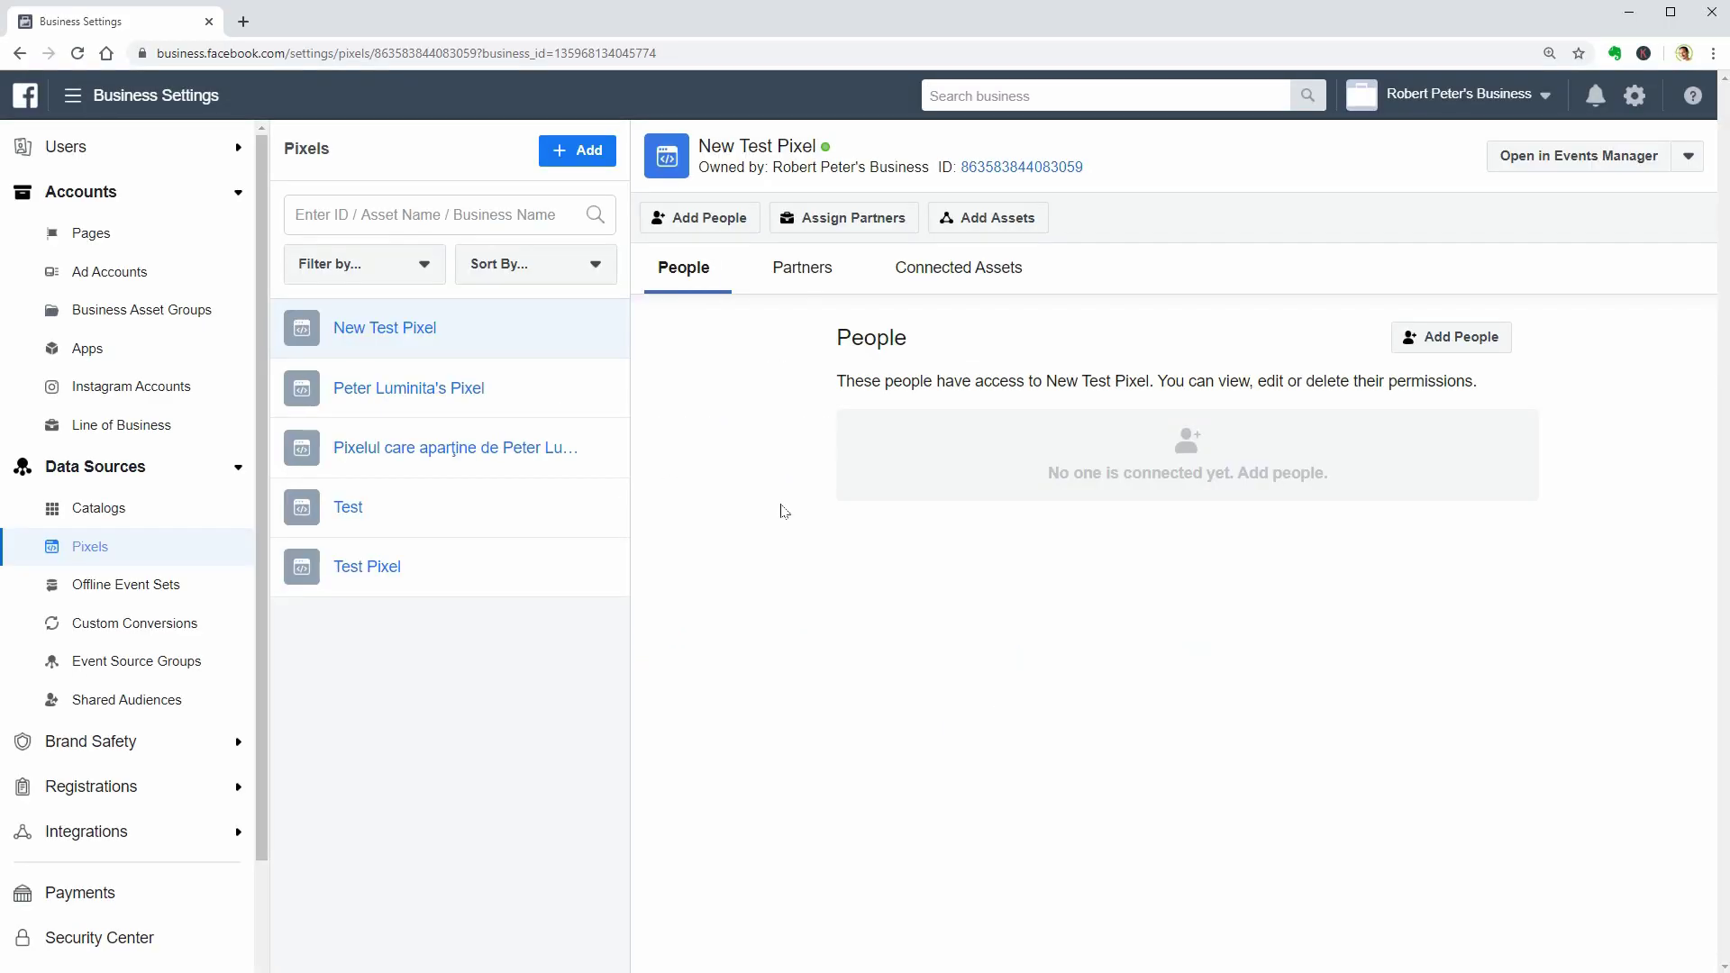
pyautogui.click(72, 95)
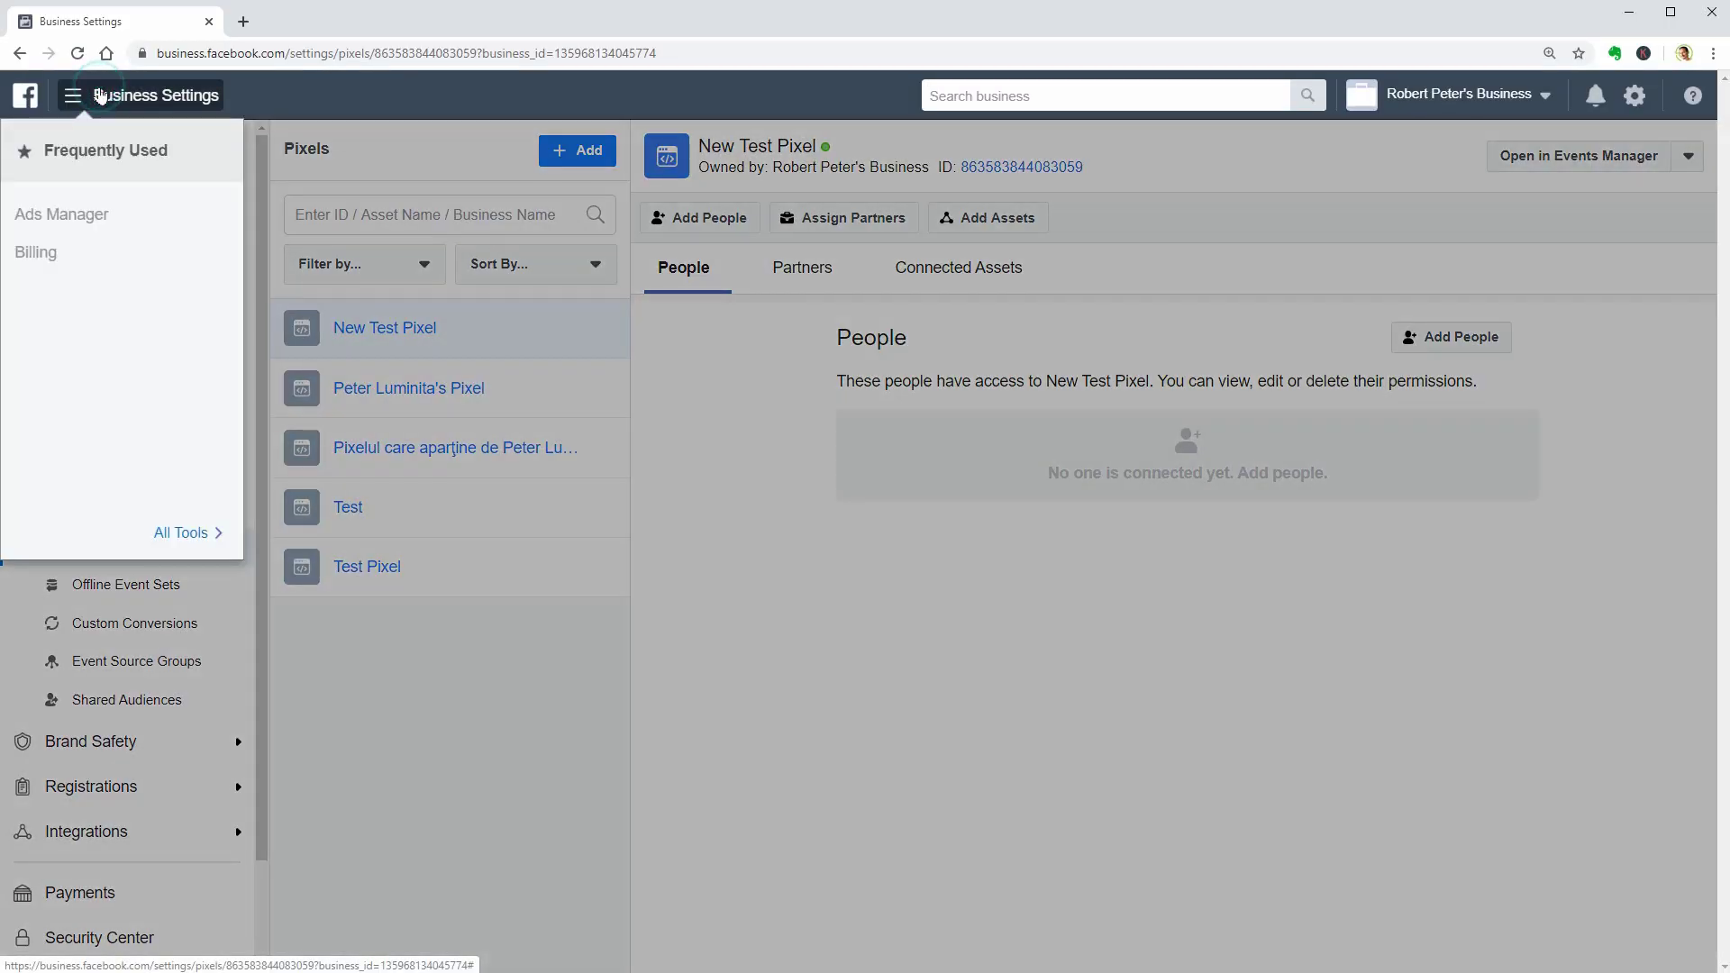
# In Audiences, start a Website custom audience based on New Test Pixel.
pyautogui.moveTo(234, 515)
pyautogui.click(557, 288)
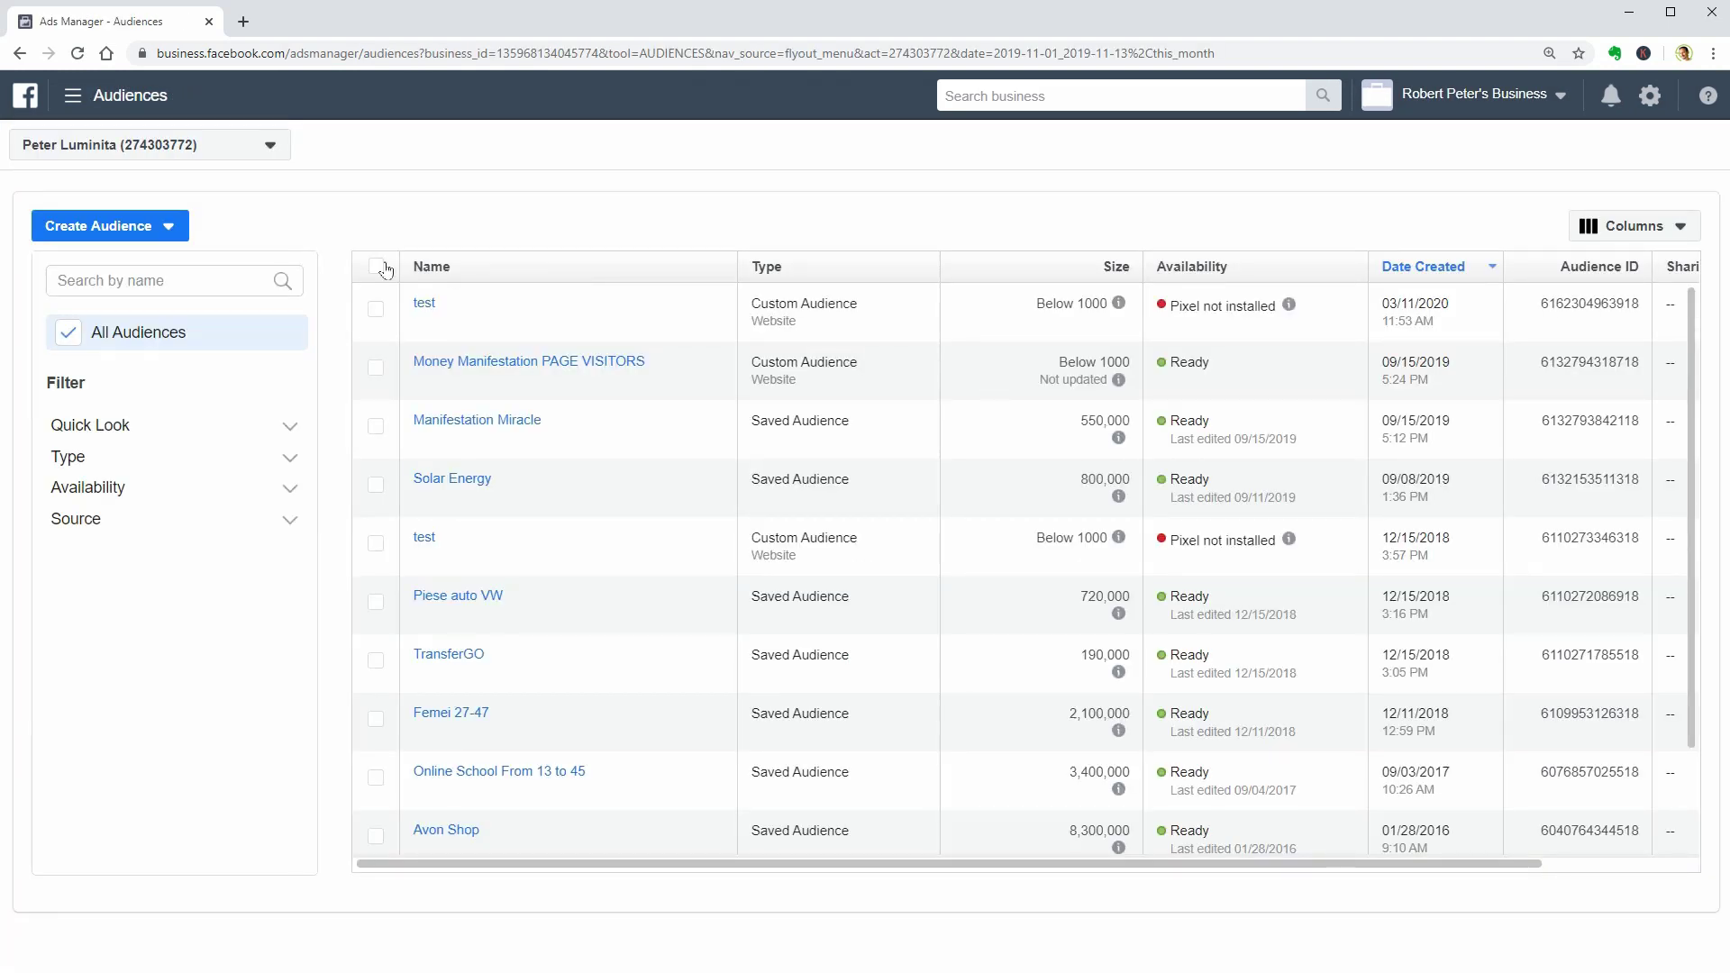
pyautogui.click(164, 234)
pyautogui.click(153, 264)
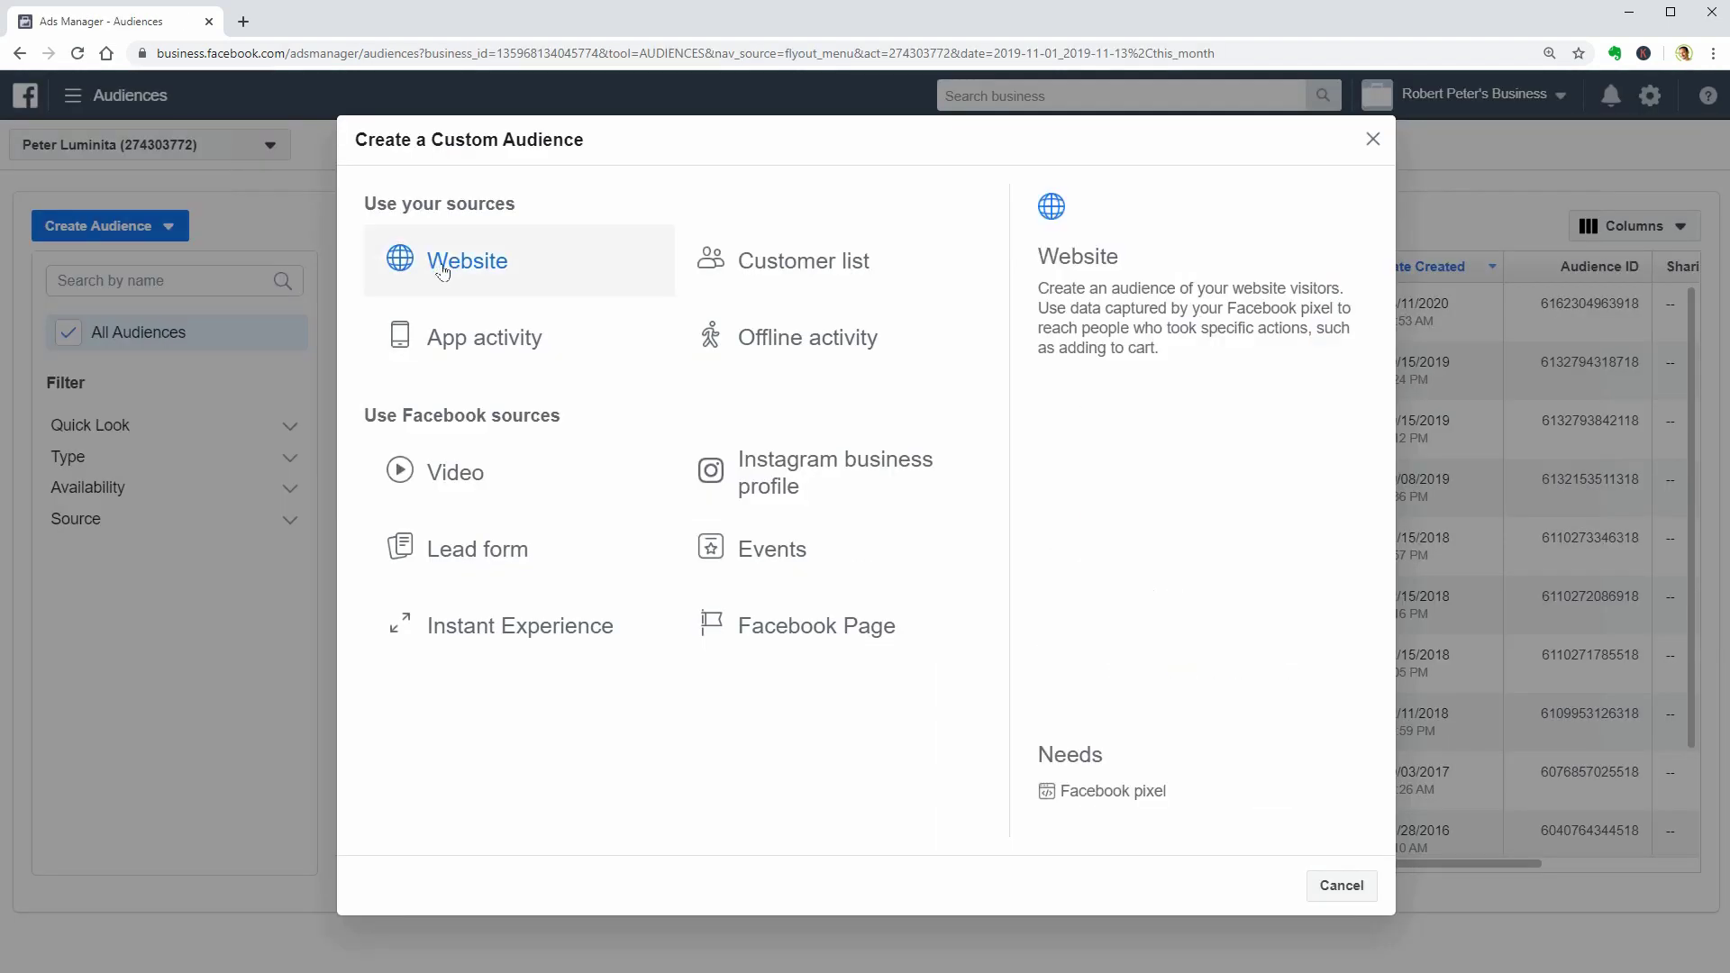
pyautogui.click(442, 266)
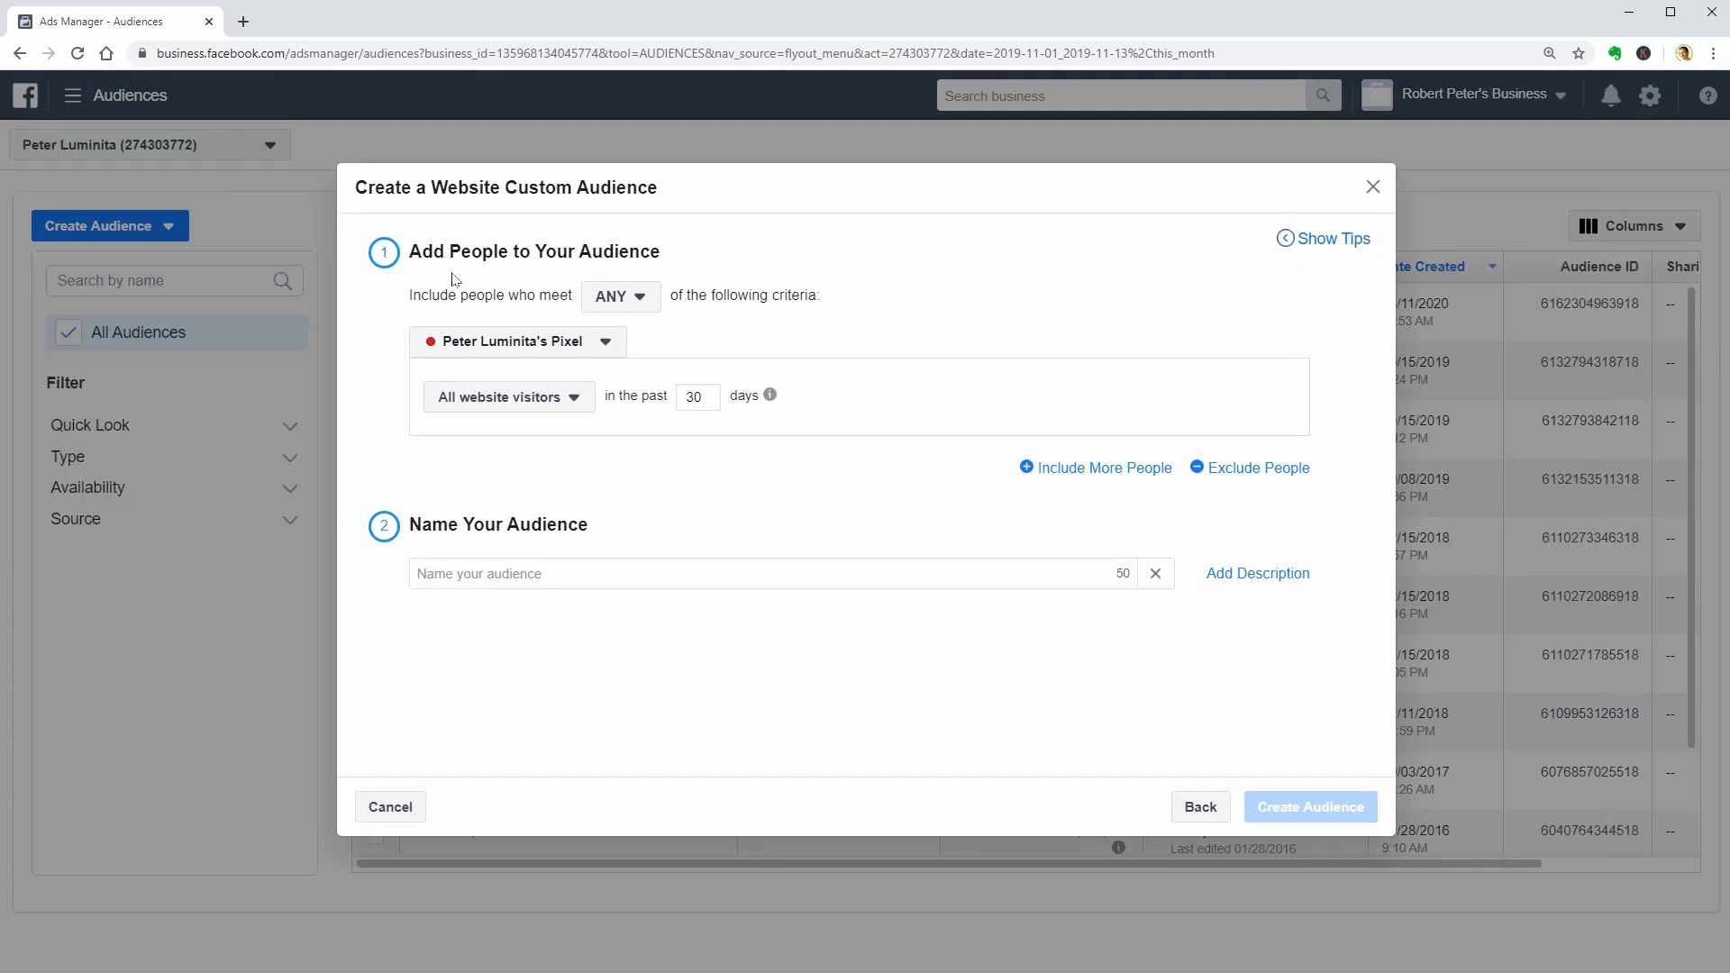
pyautogui.click(610, 344)
pyautogui.click(550, 380)
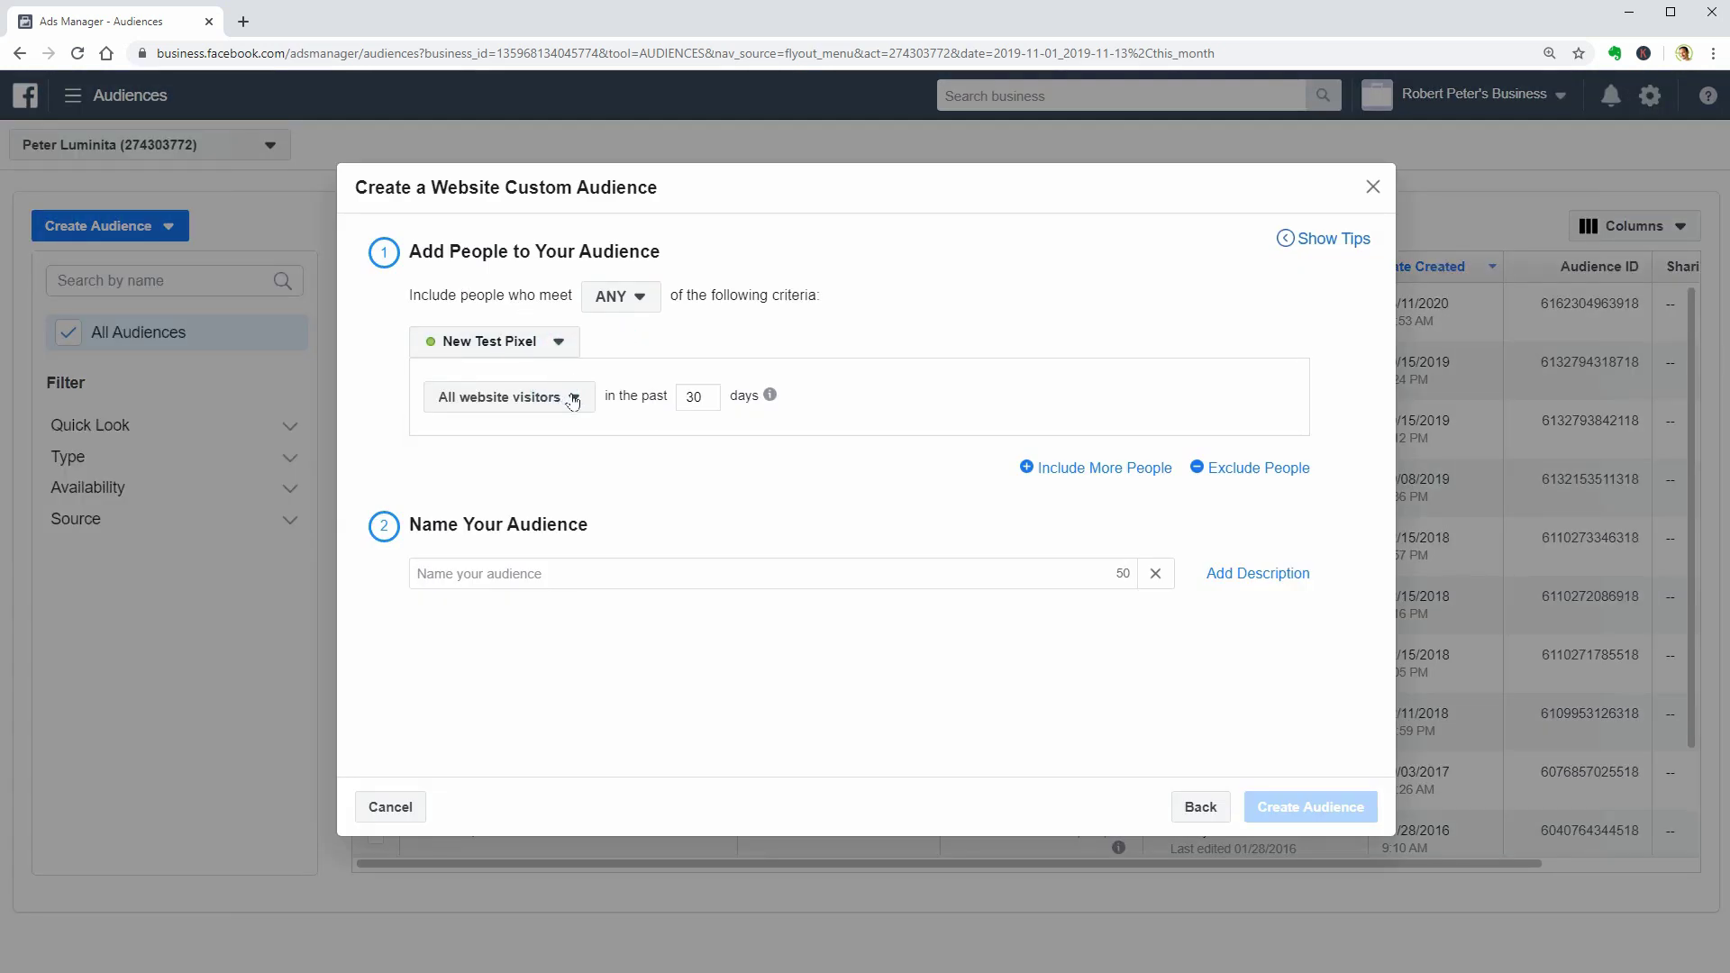
# Target all website visitors, name the audience 'Test', and create it.
pyautogui.click(573, 399)
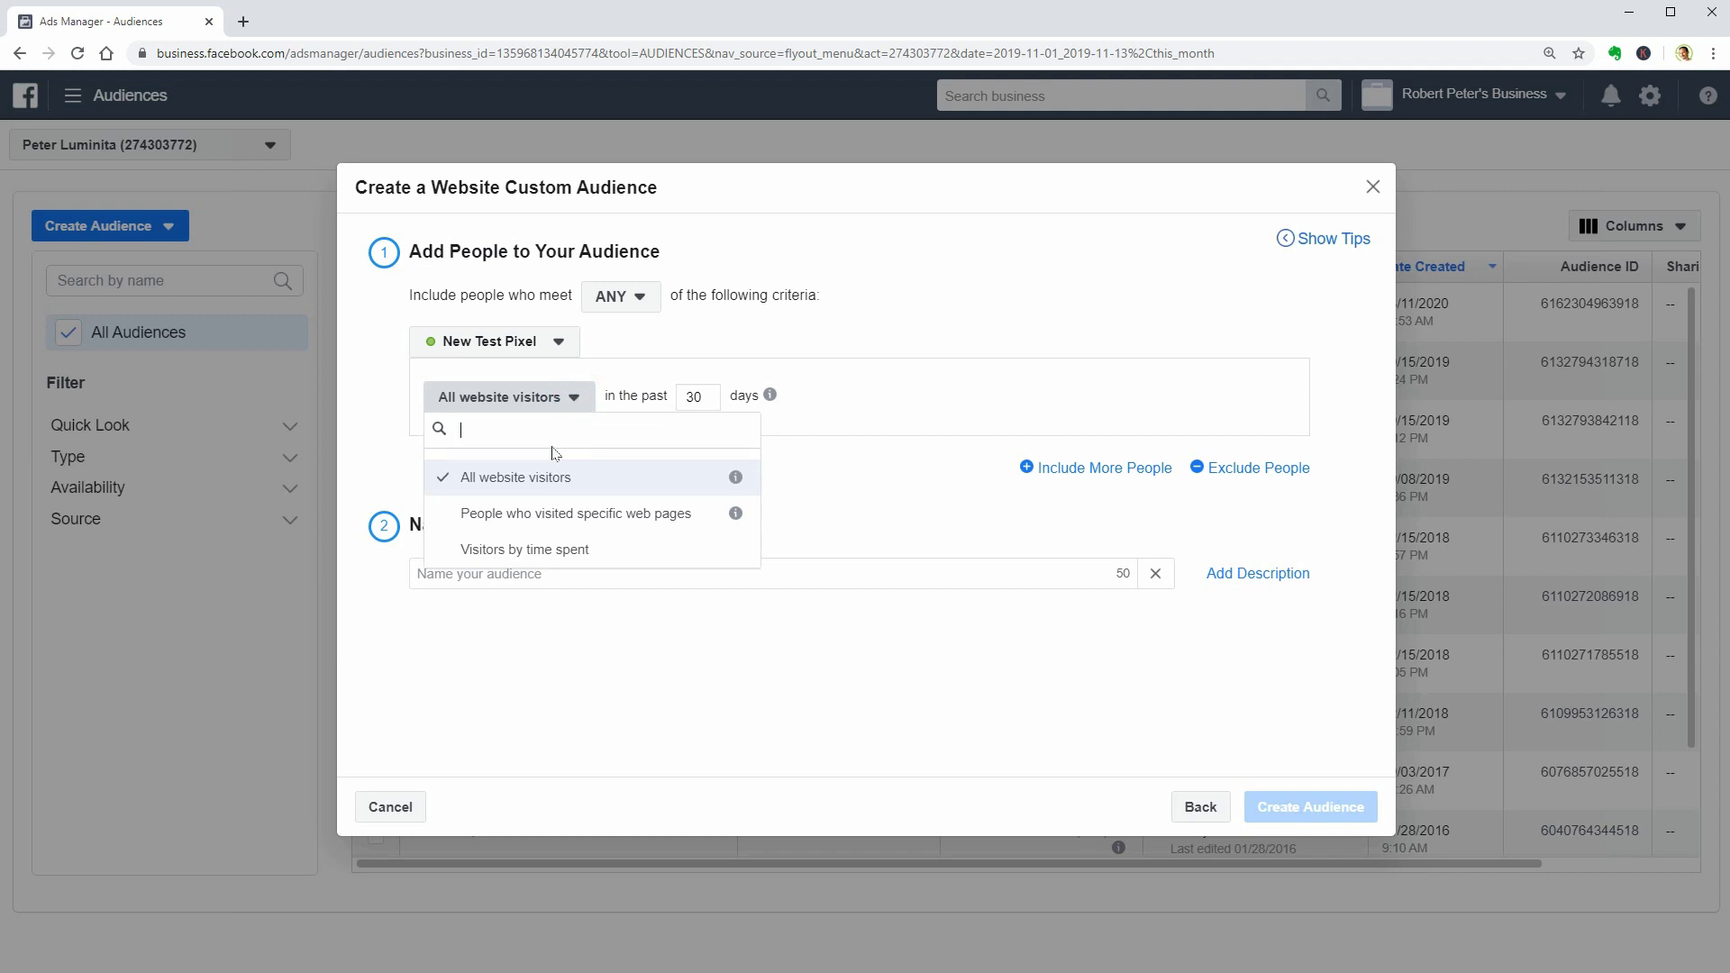
pyautogui.click(652, 520)
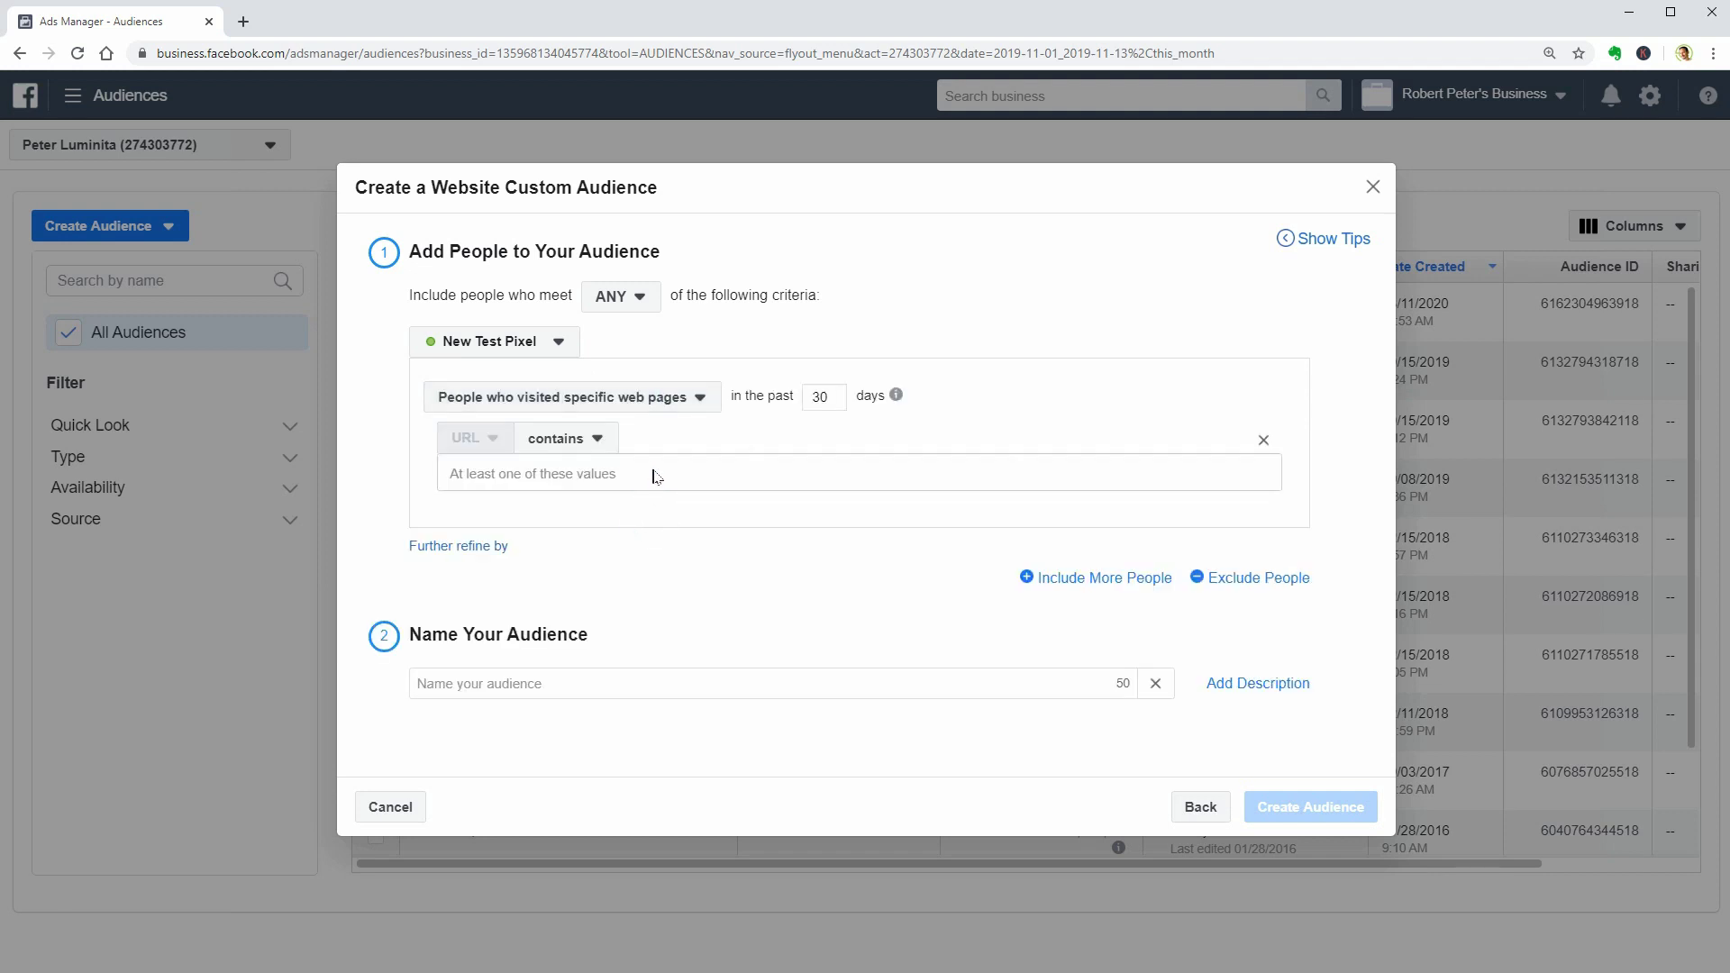
pyautogui.click(701, 399)
pyautogui.click(577, 551)
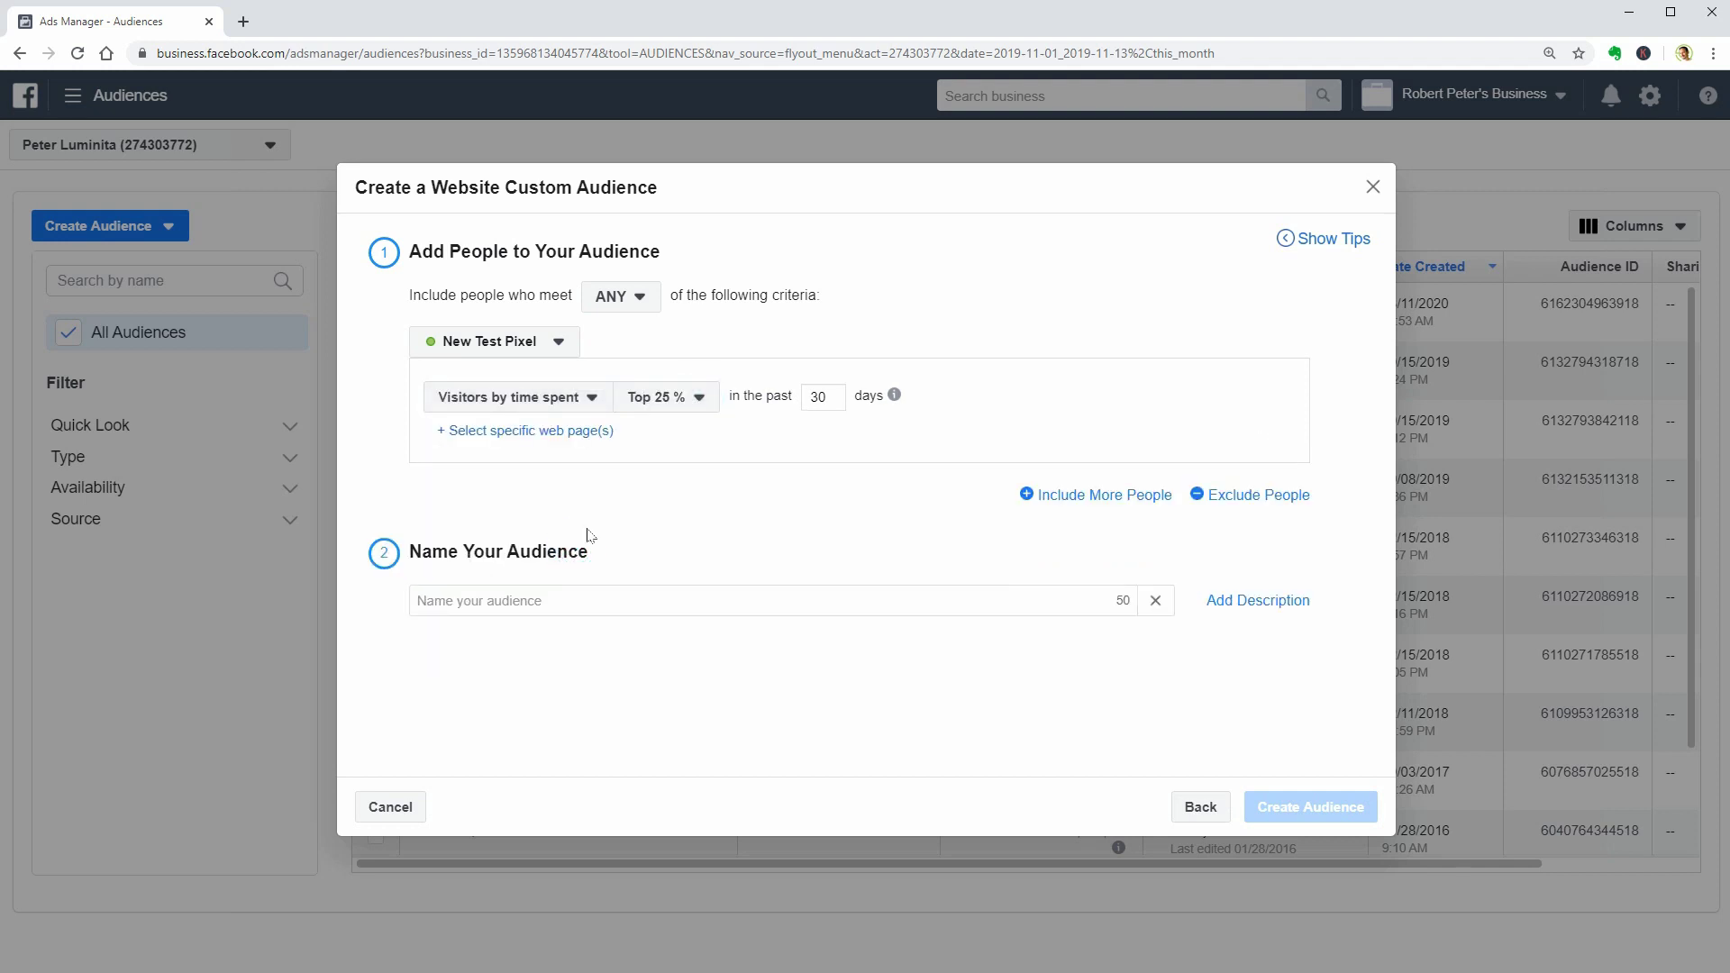
pyautogui.click(588, 399)
pyautogui.click(552, 481)
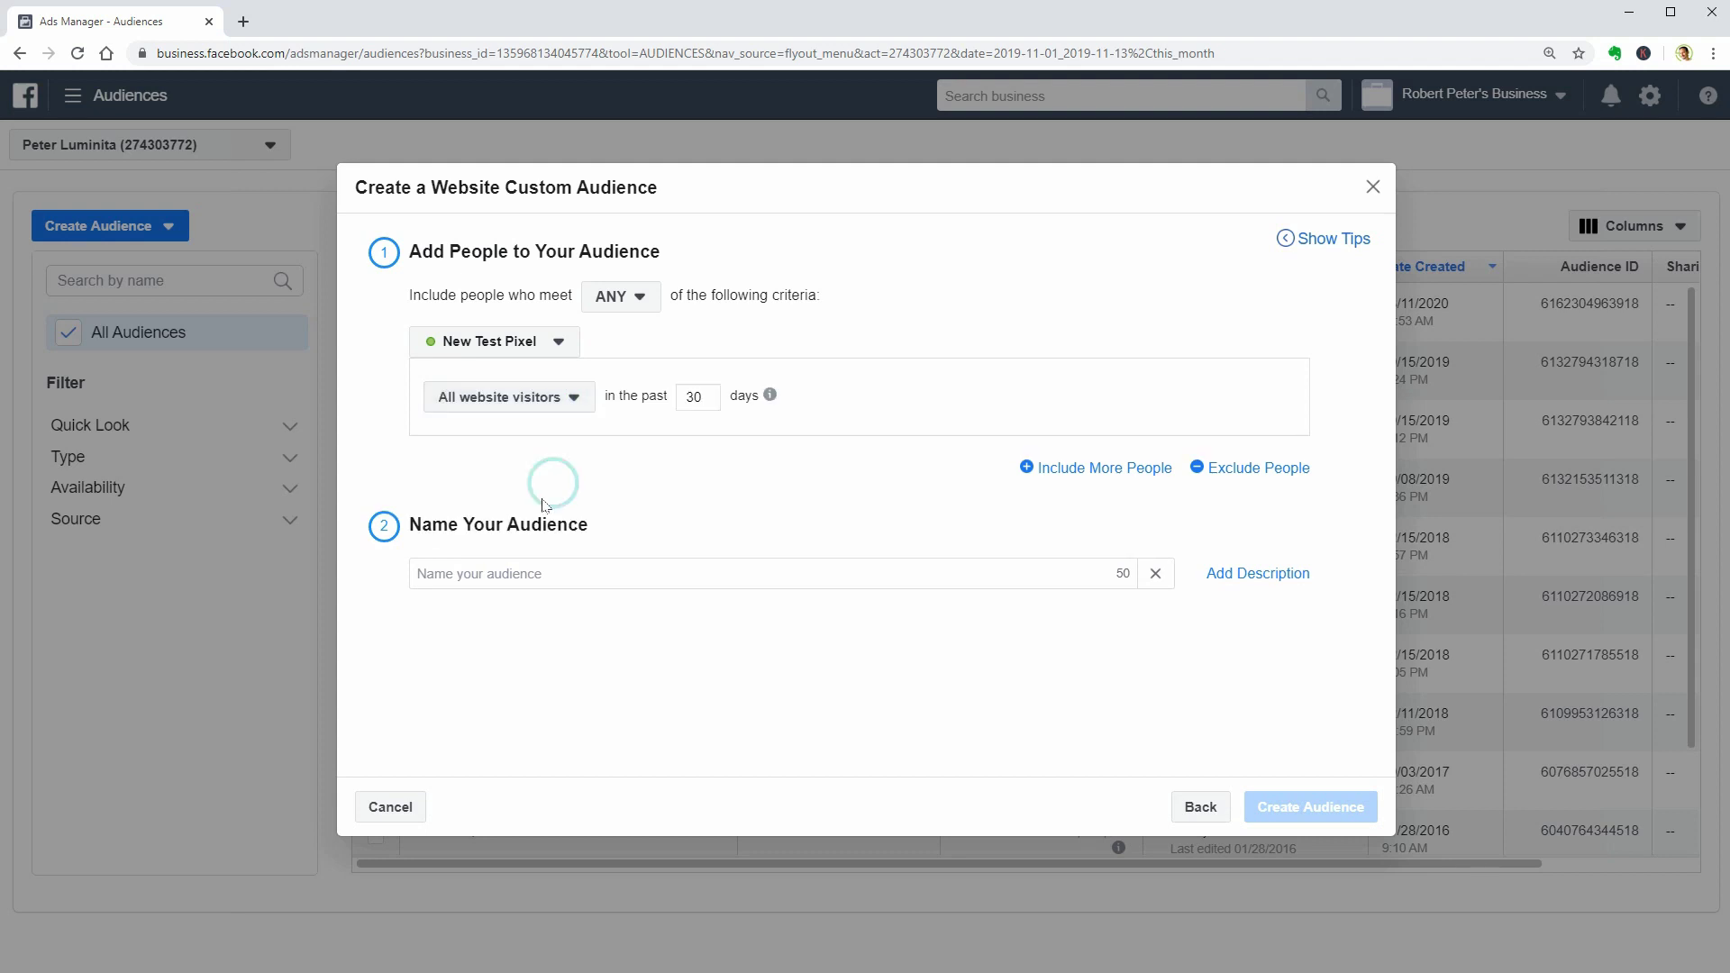
pyautogui.click(509, 569)
pyautogui.write('Test')
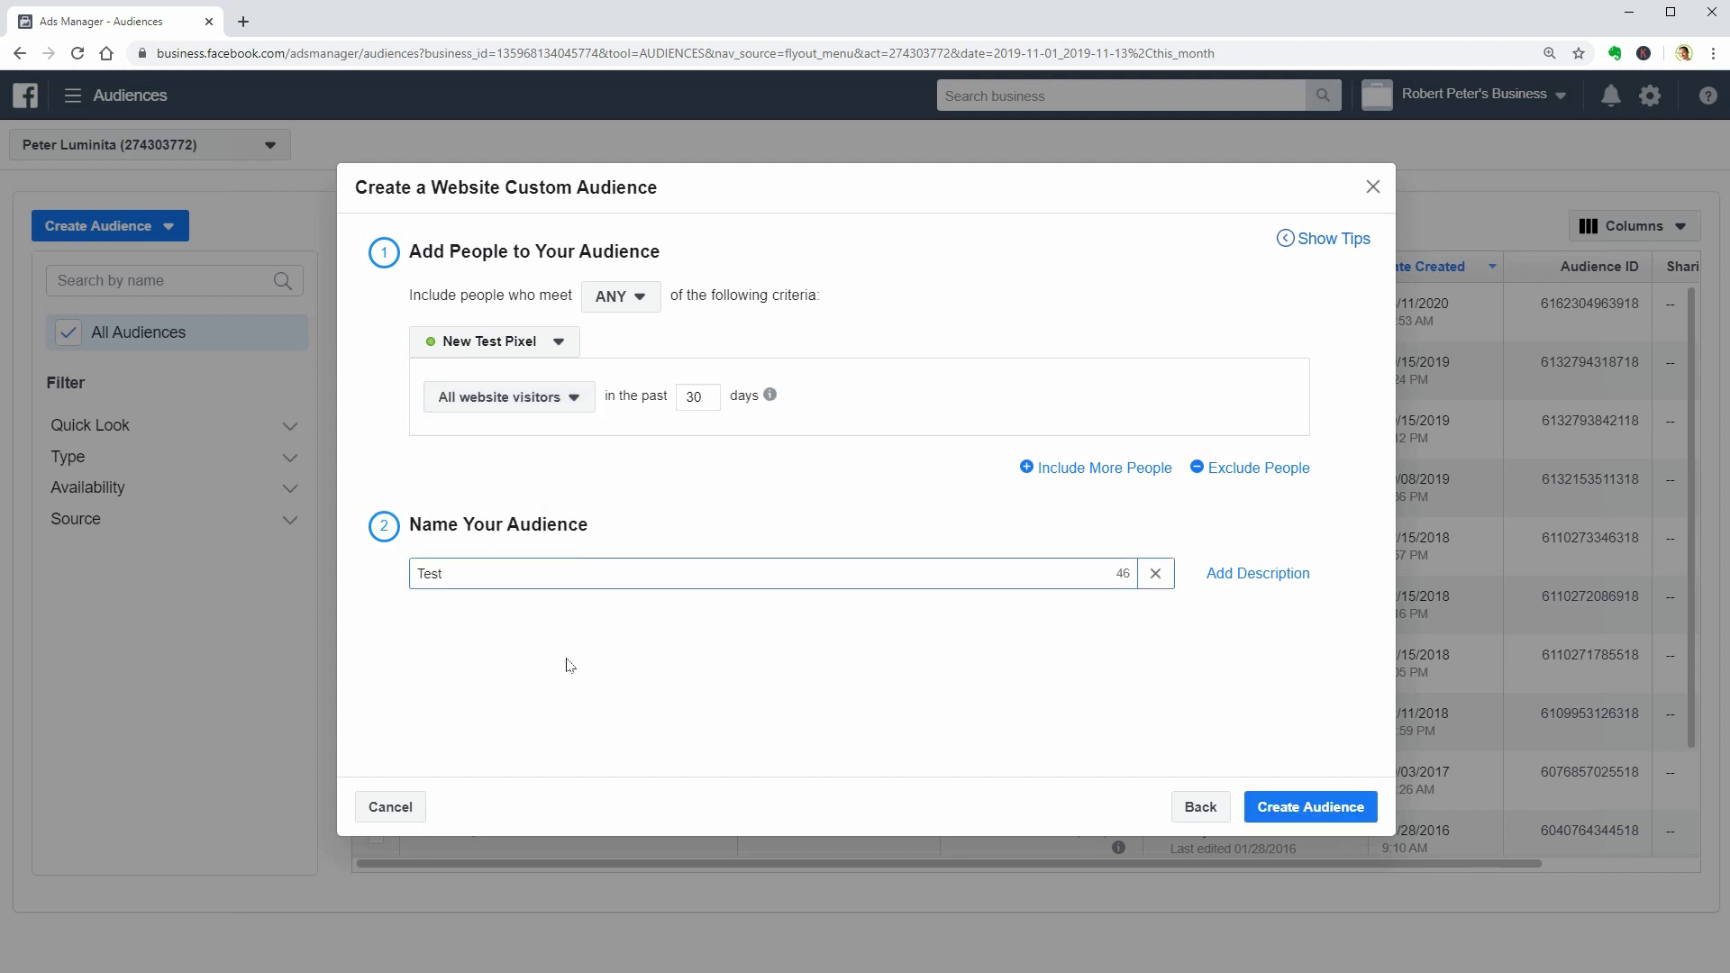
pyautogui.click(1306, 818)
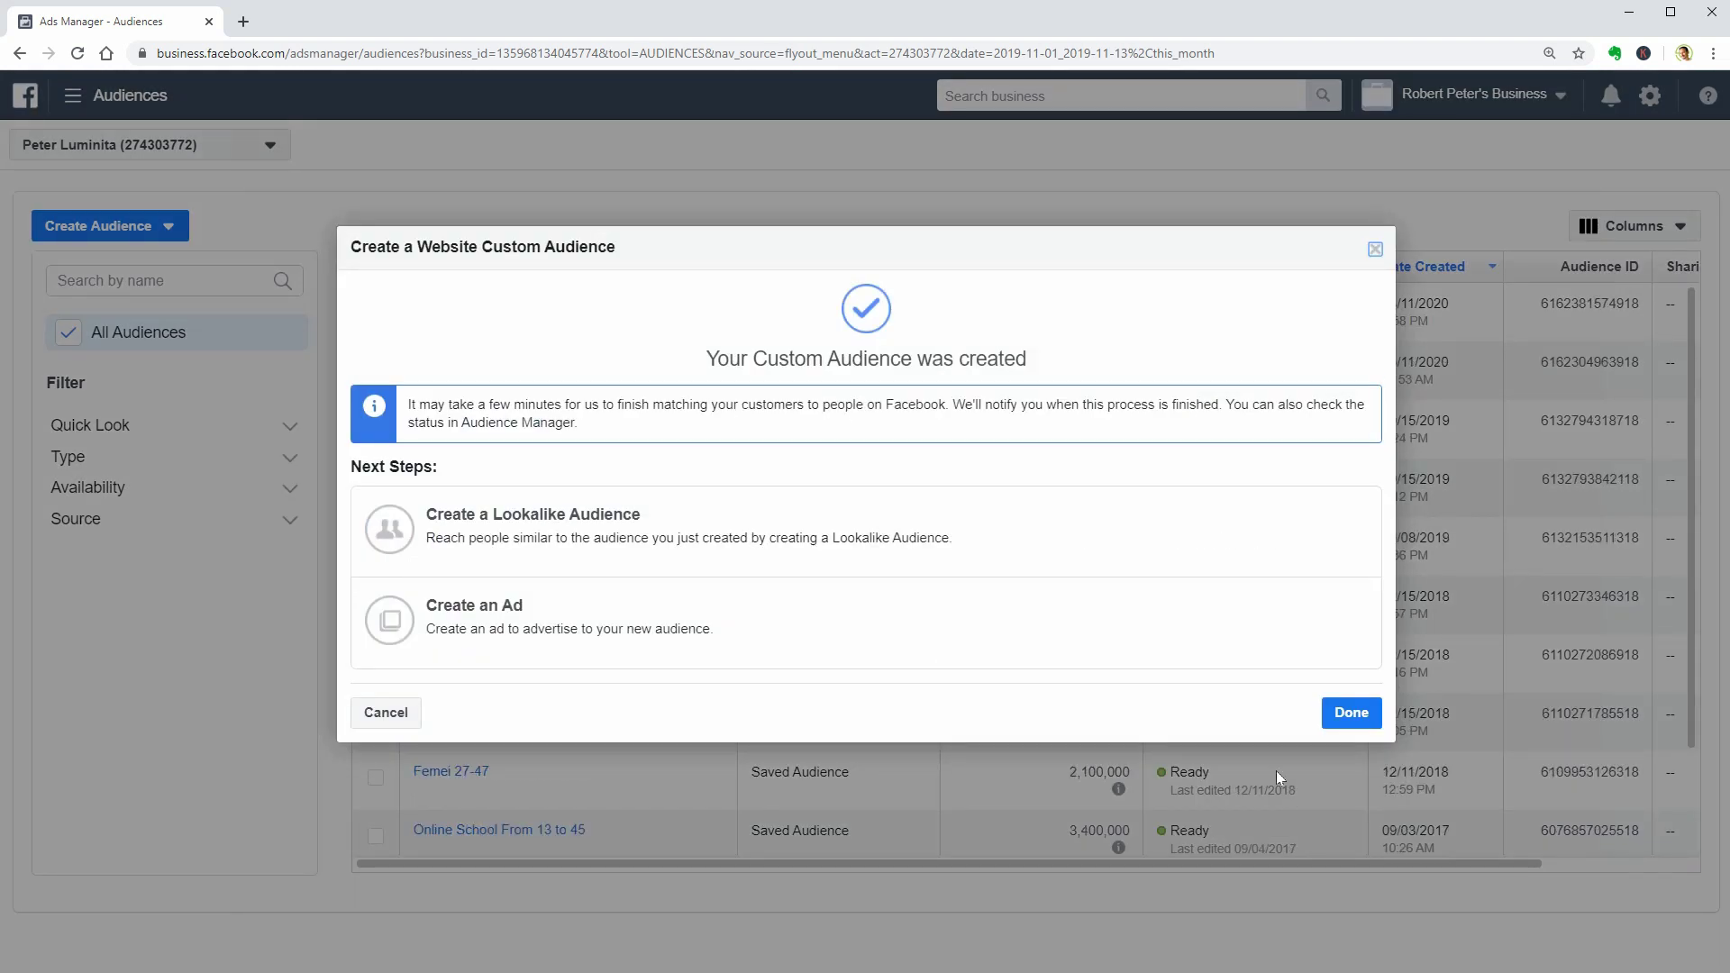
pyautogui.click(1342, 721)
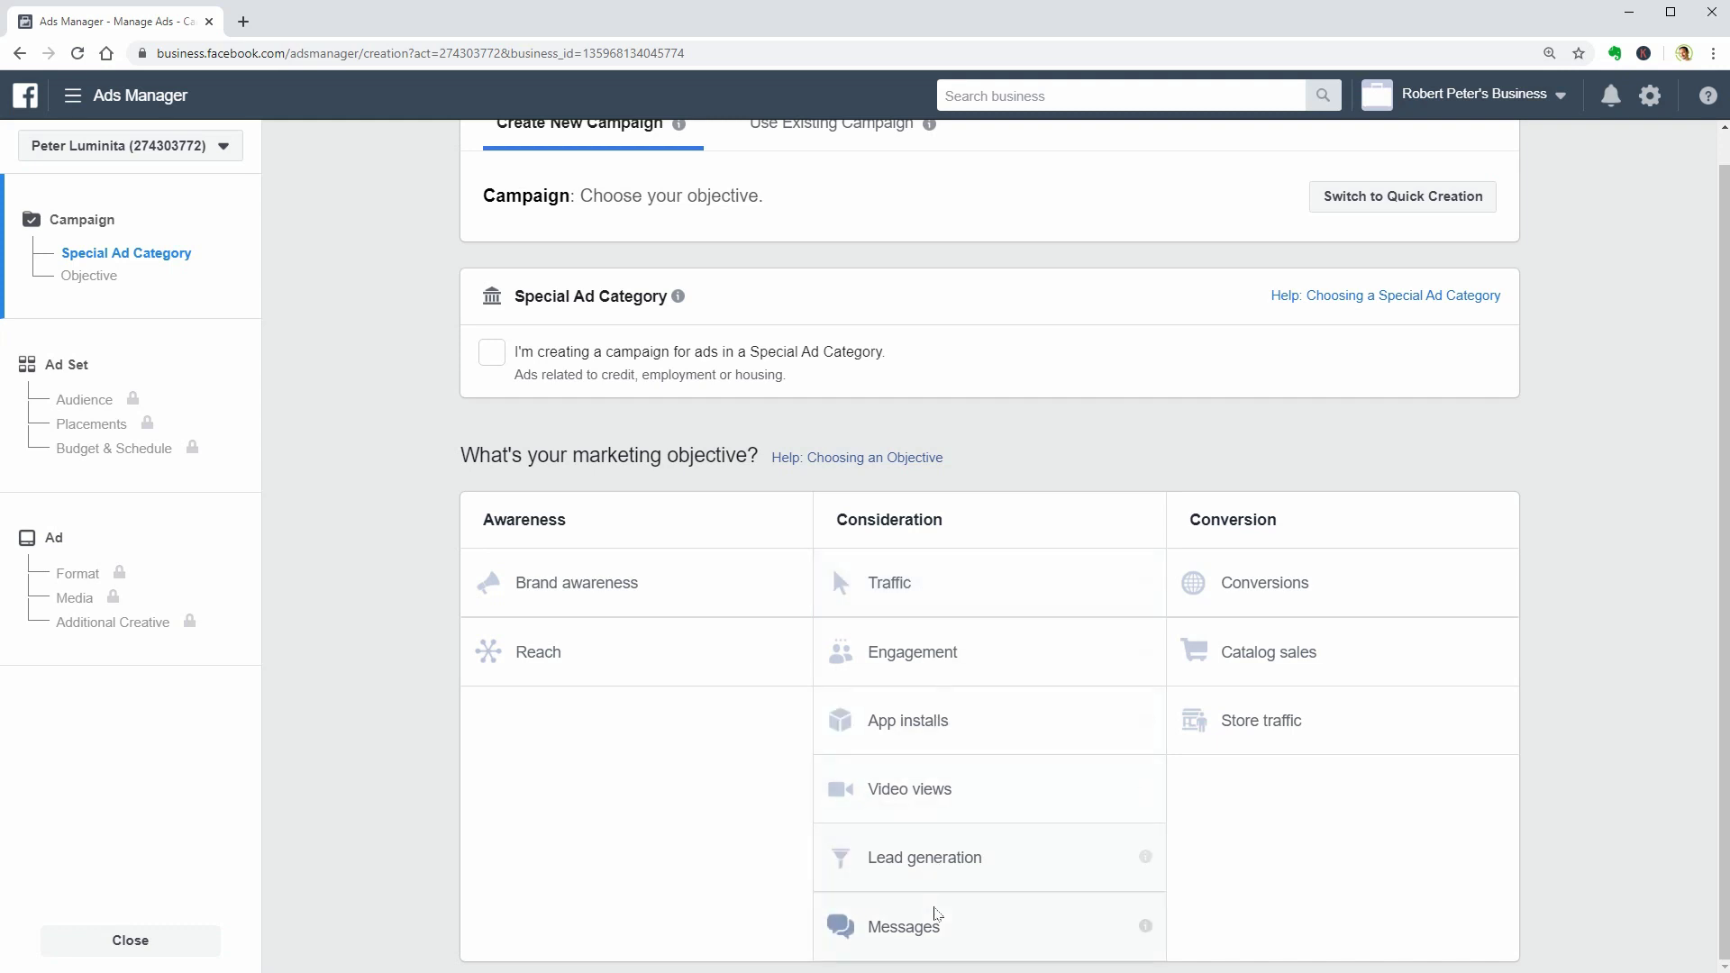
# Create a Traffic-objective ad and choose New Test Pixel as its Facebook Pixel under Tracking.
pyautogui.click(908, 586)
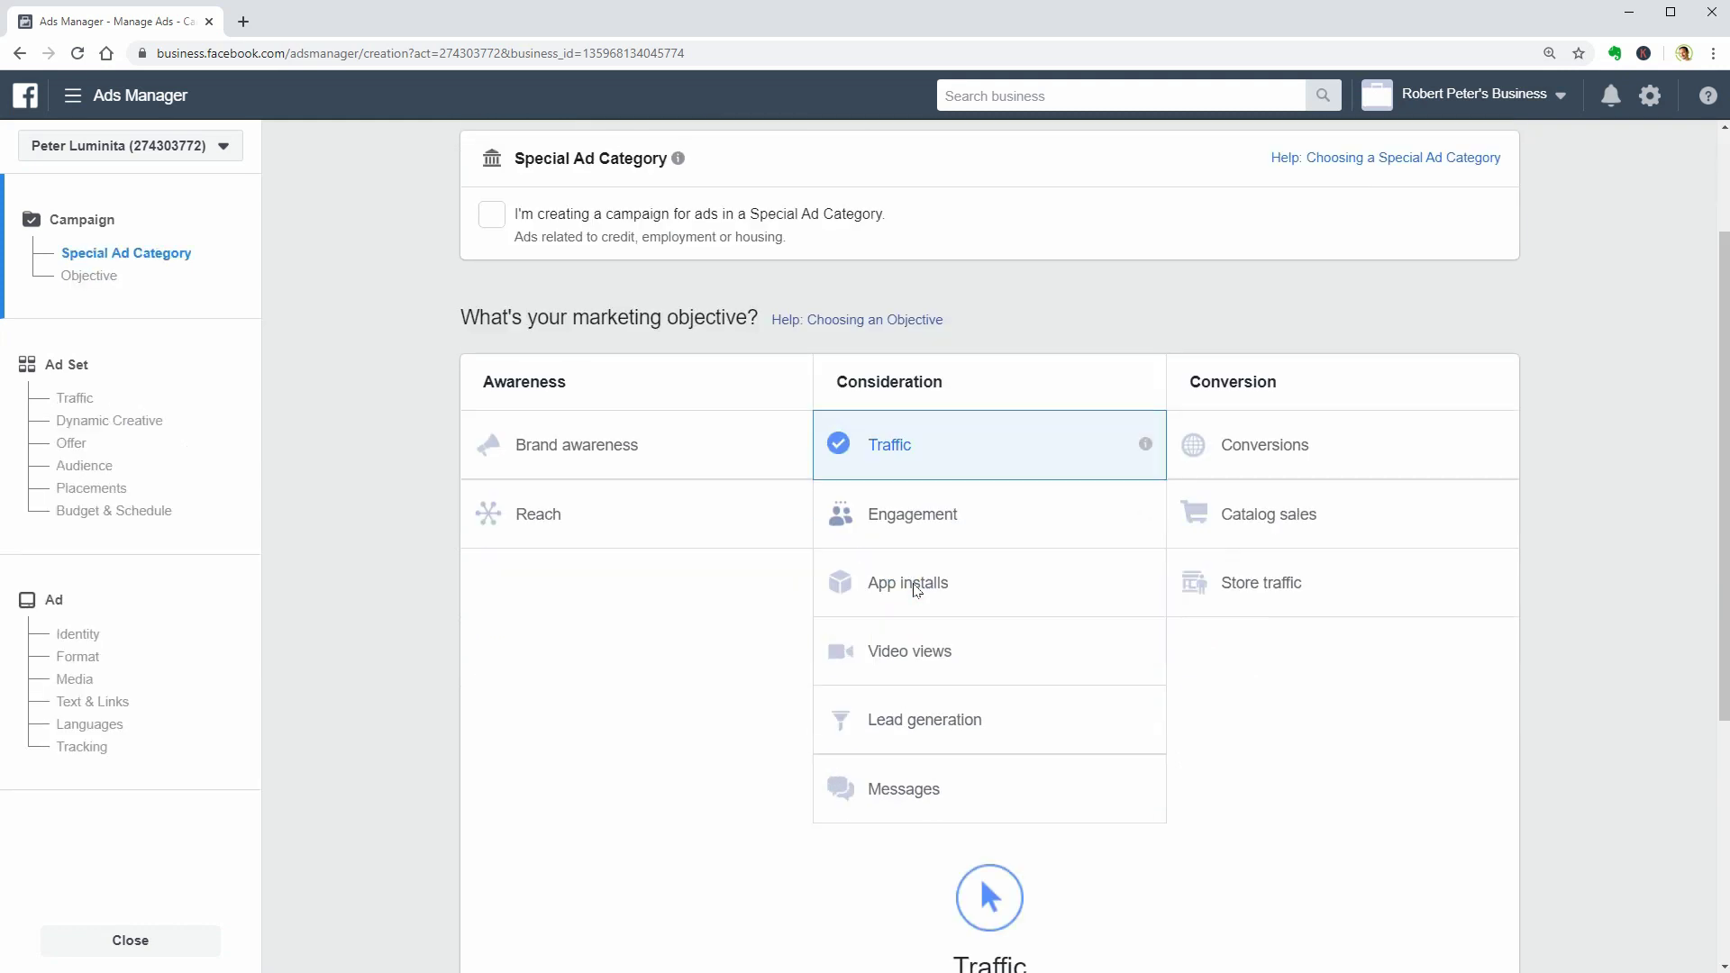
pyautogui.click(996, 775)
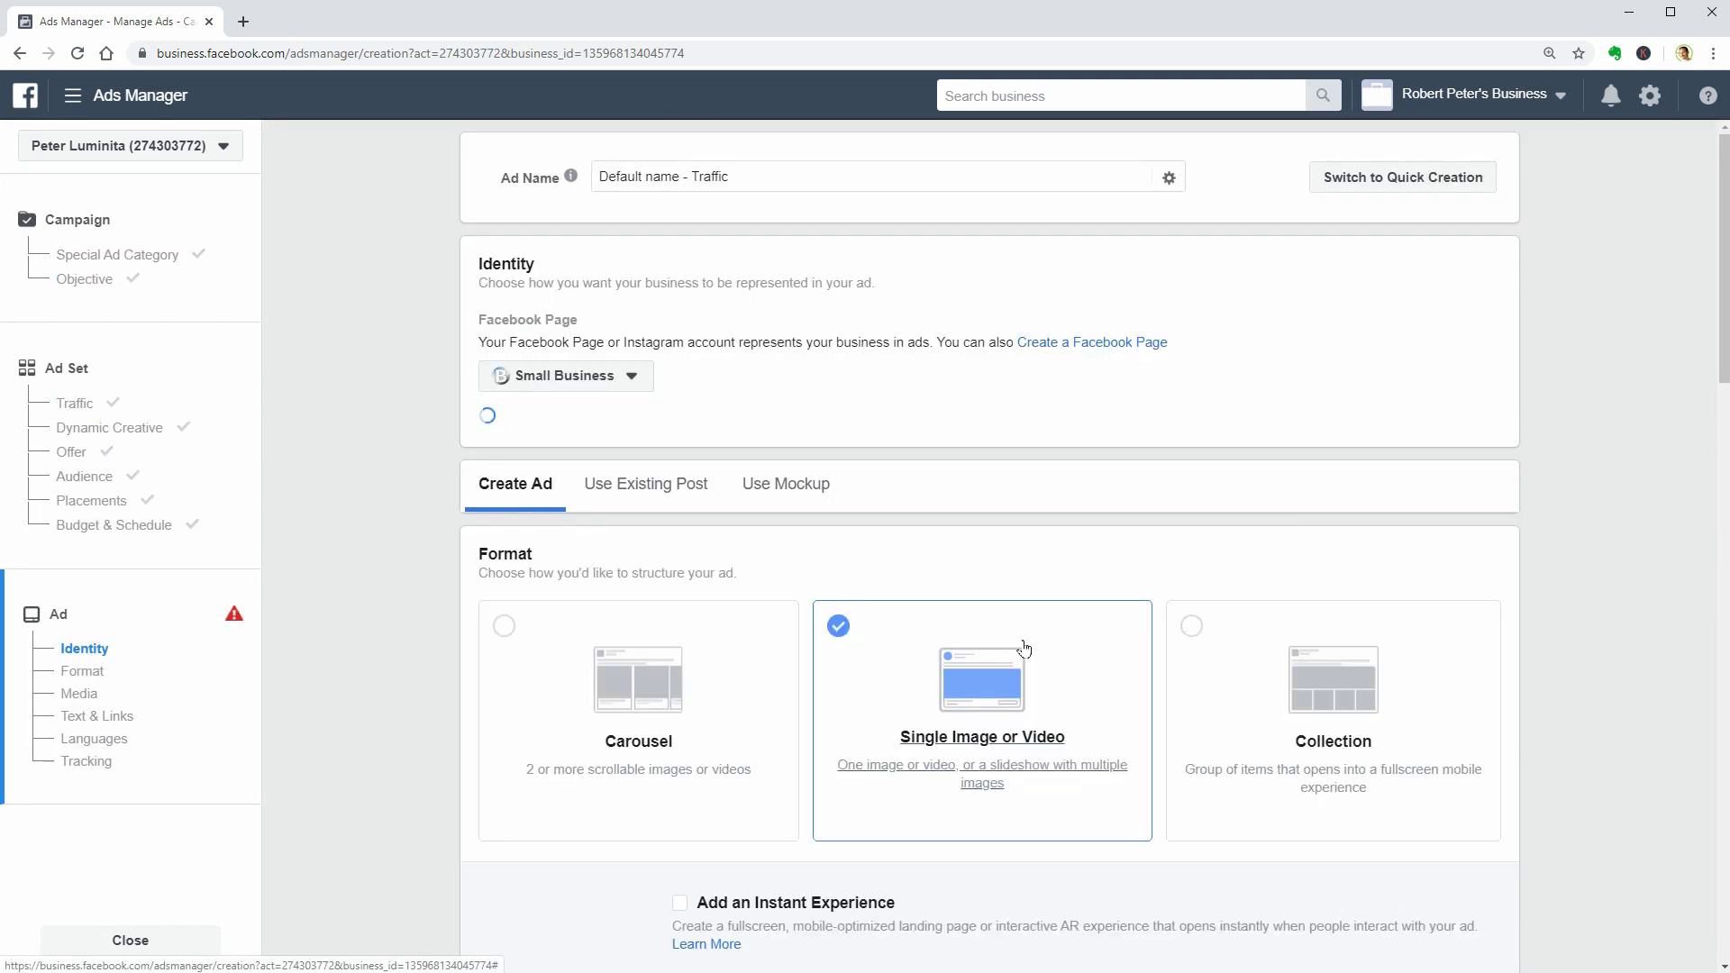
pyautogui.scroll(-4, 1025, 647)
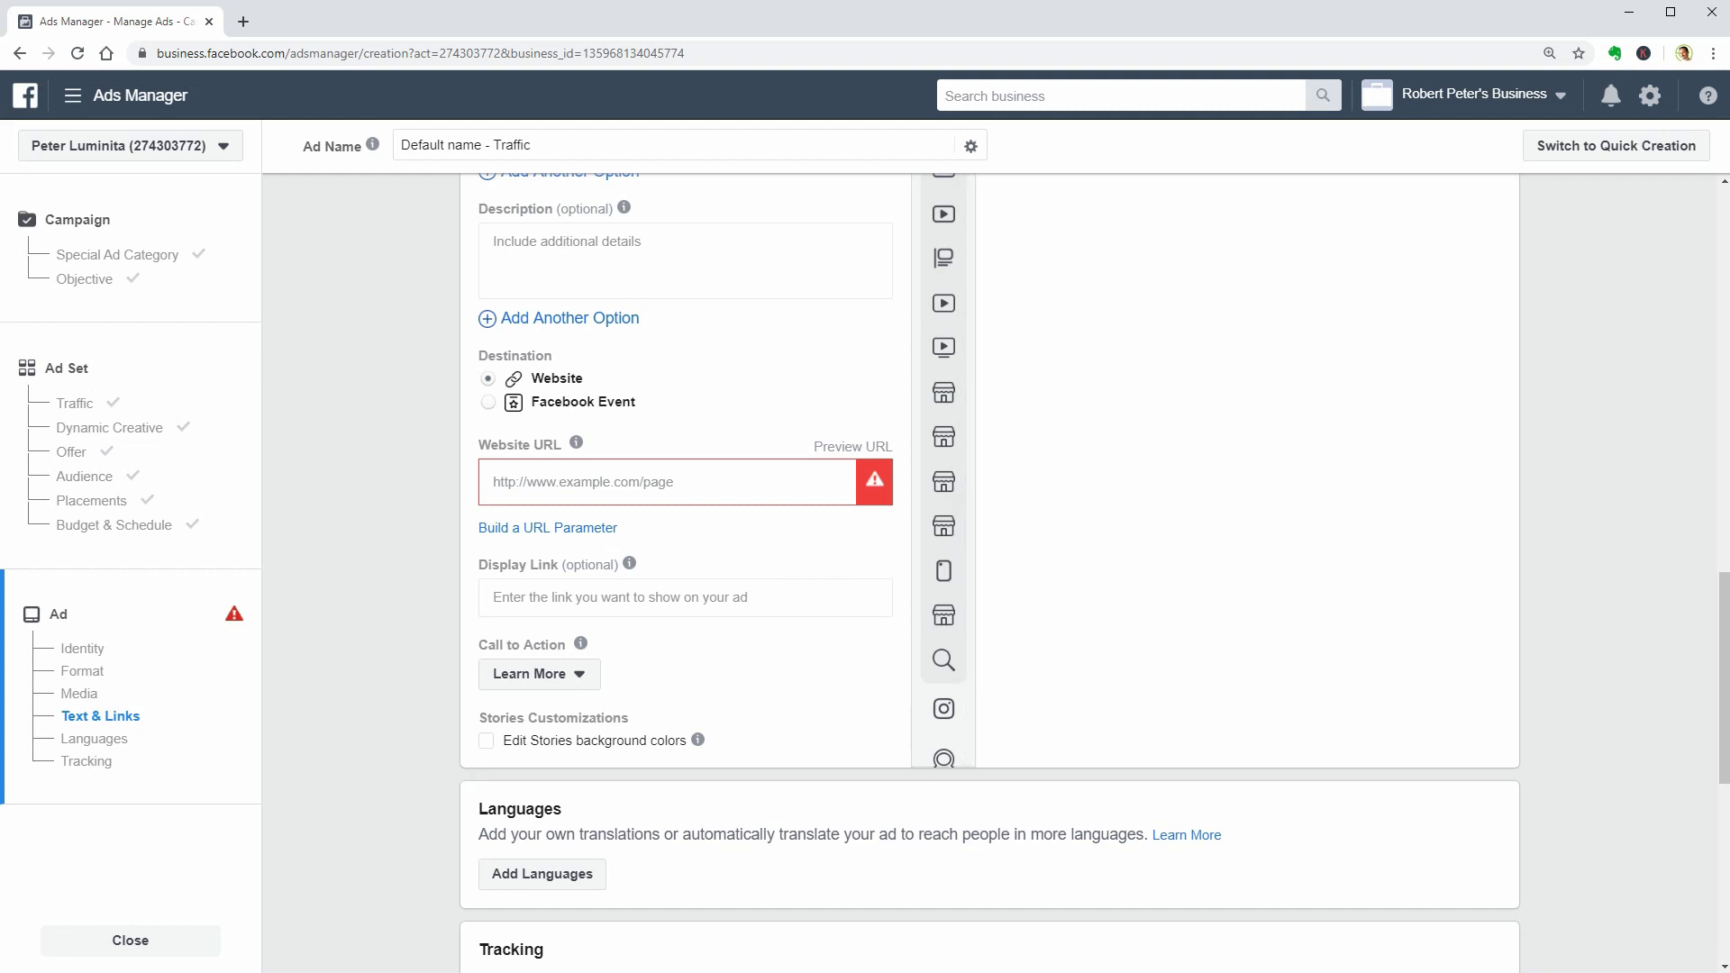
pyautogui.scroll(-5, 735, 604)
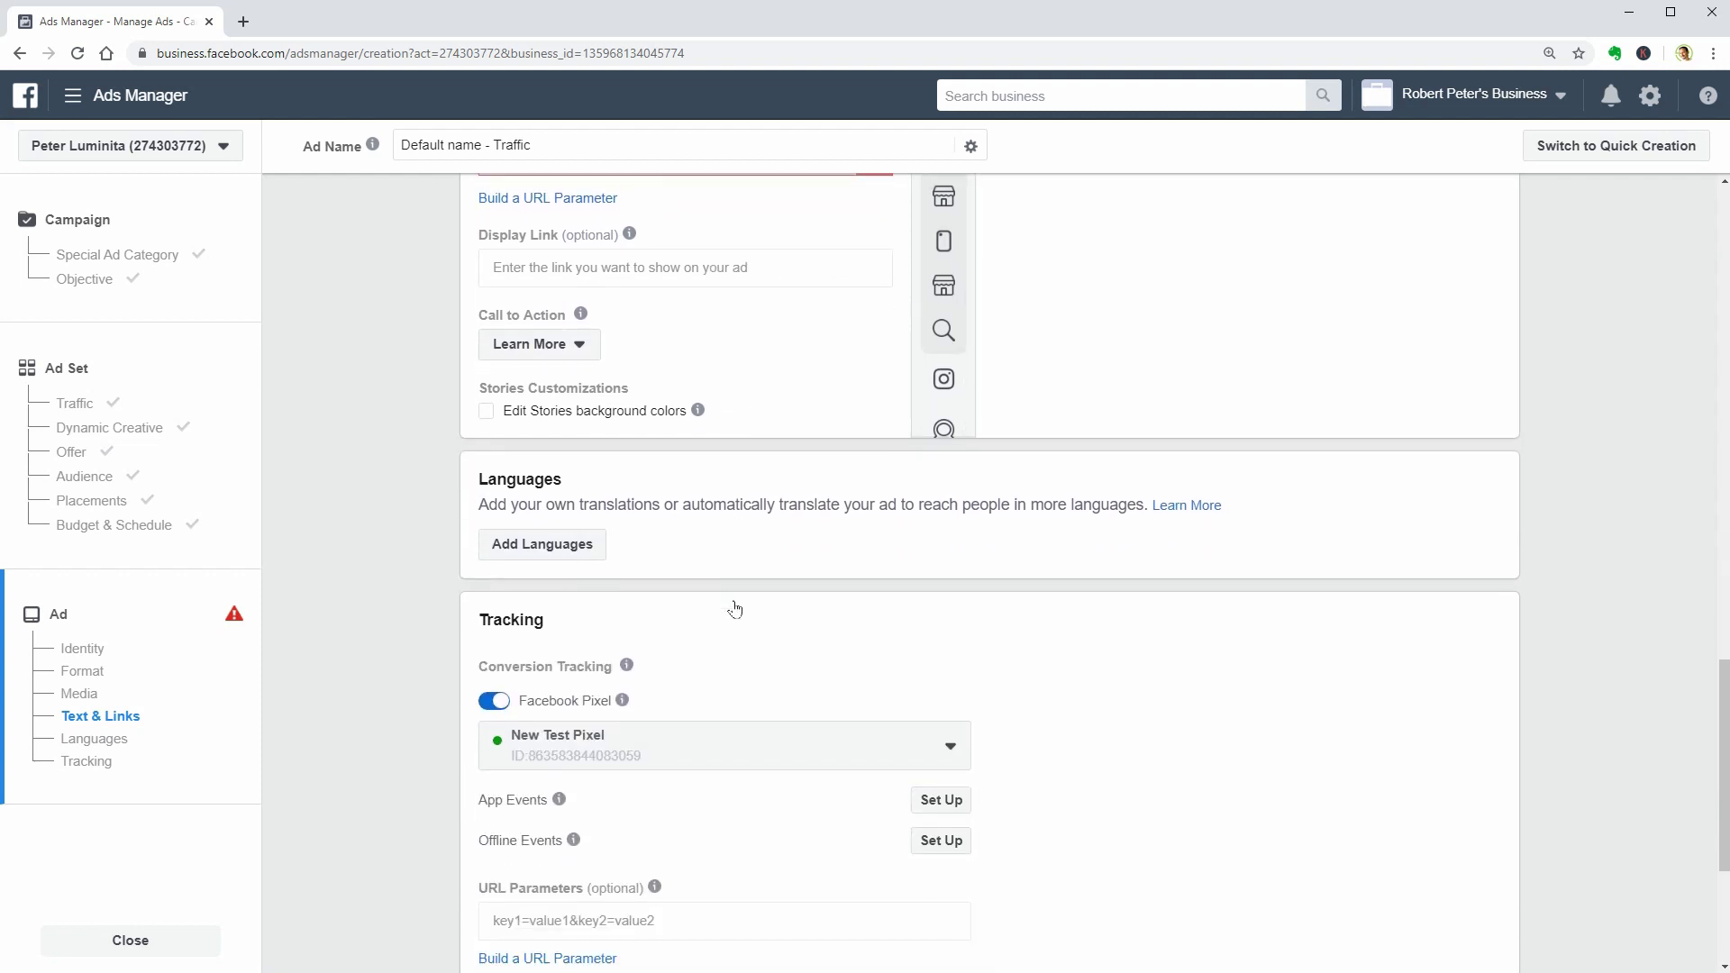
pyautogui.scroll(-1, 734, 606)
pyautogui.scroll(1, 730, 607)
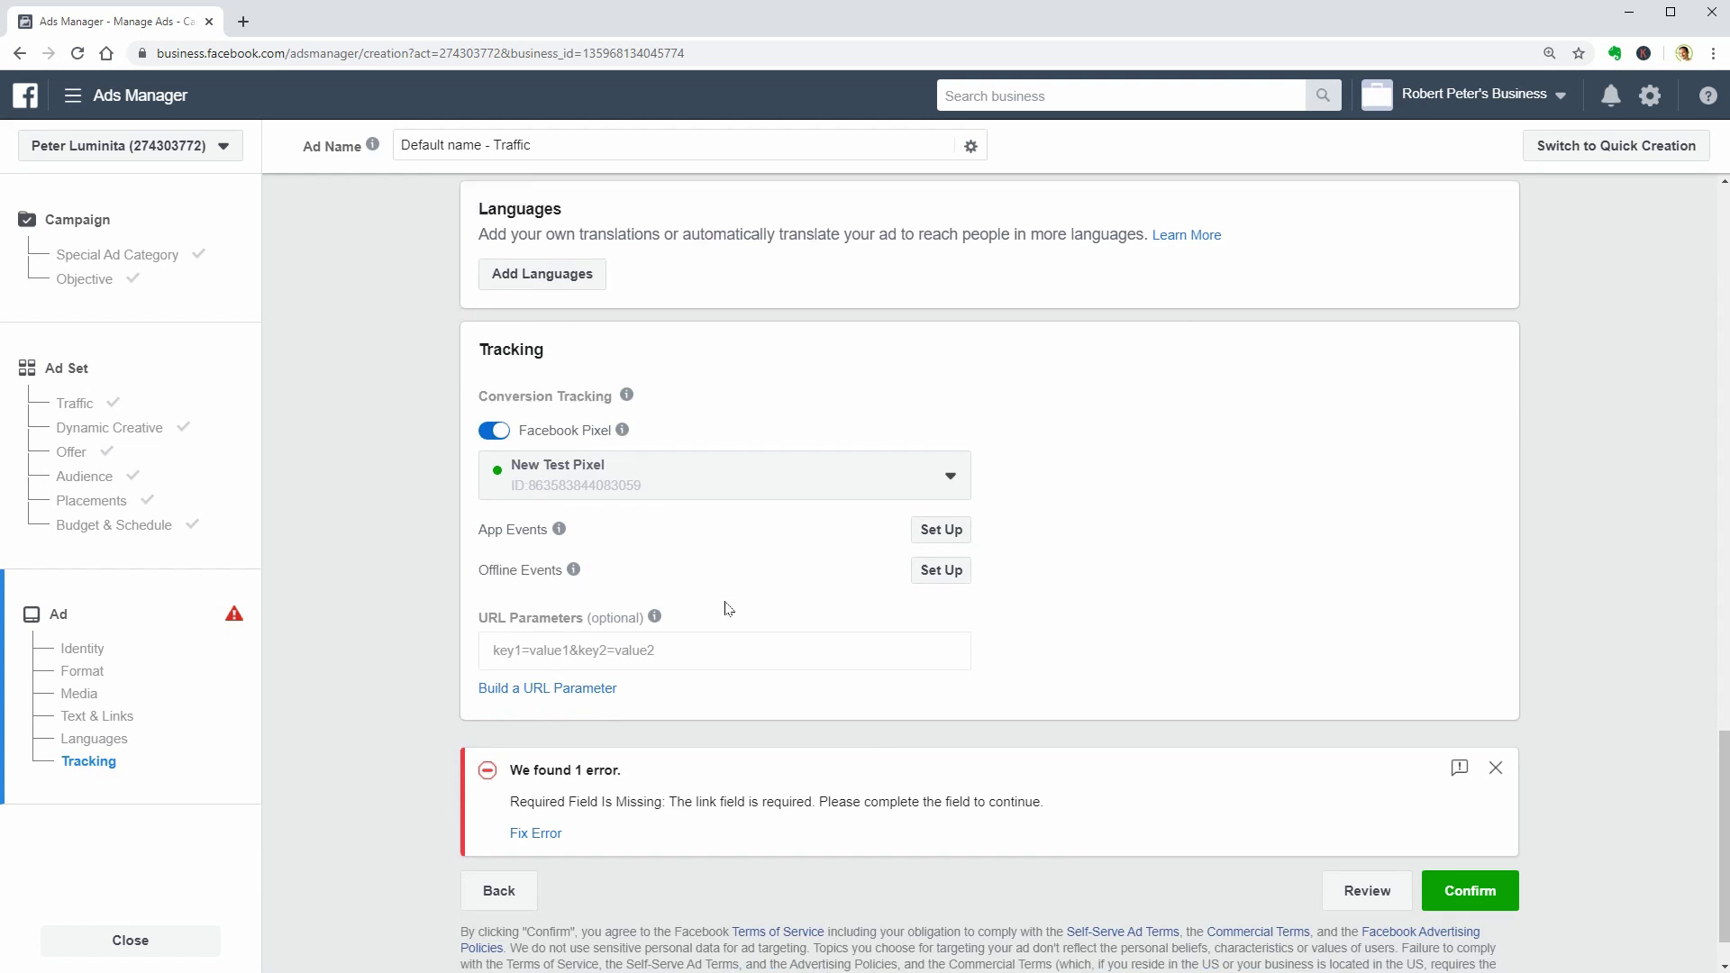
pyautogui.scroll(-1, 730, 605)
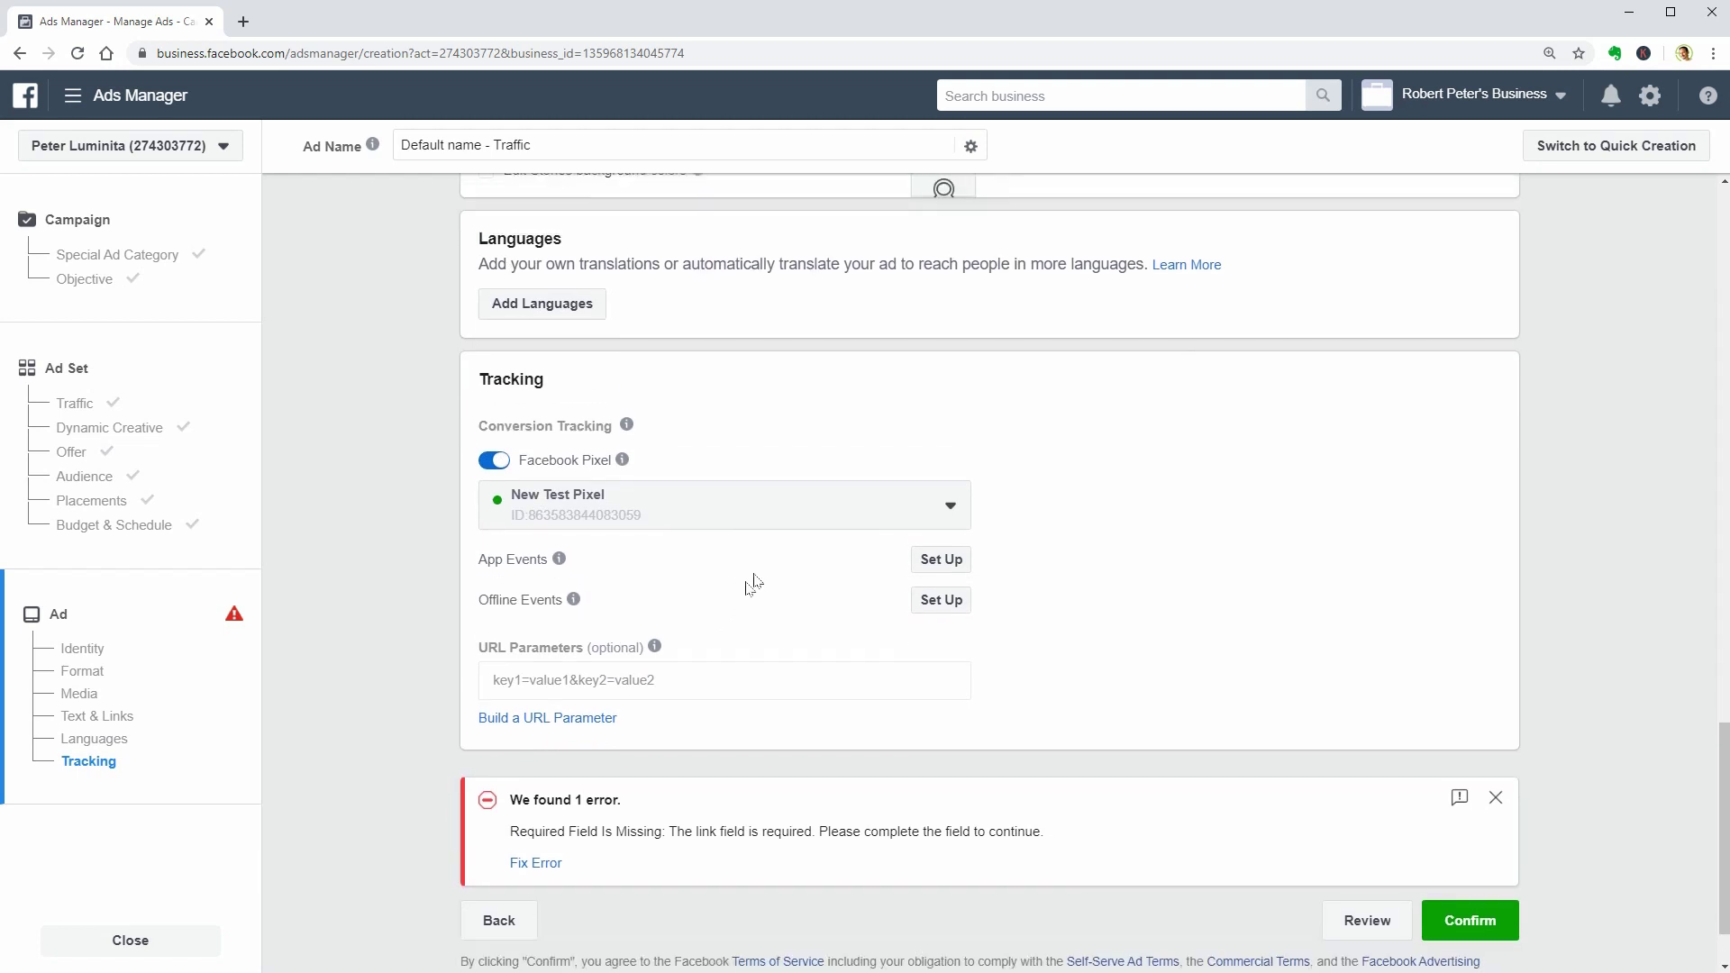
pyautogui.click(950, 518)
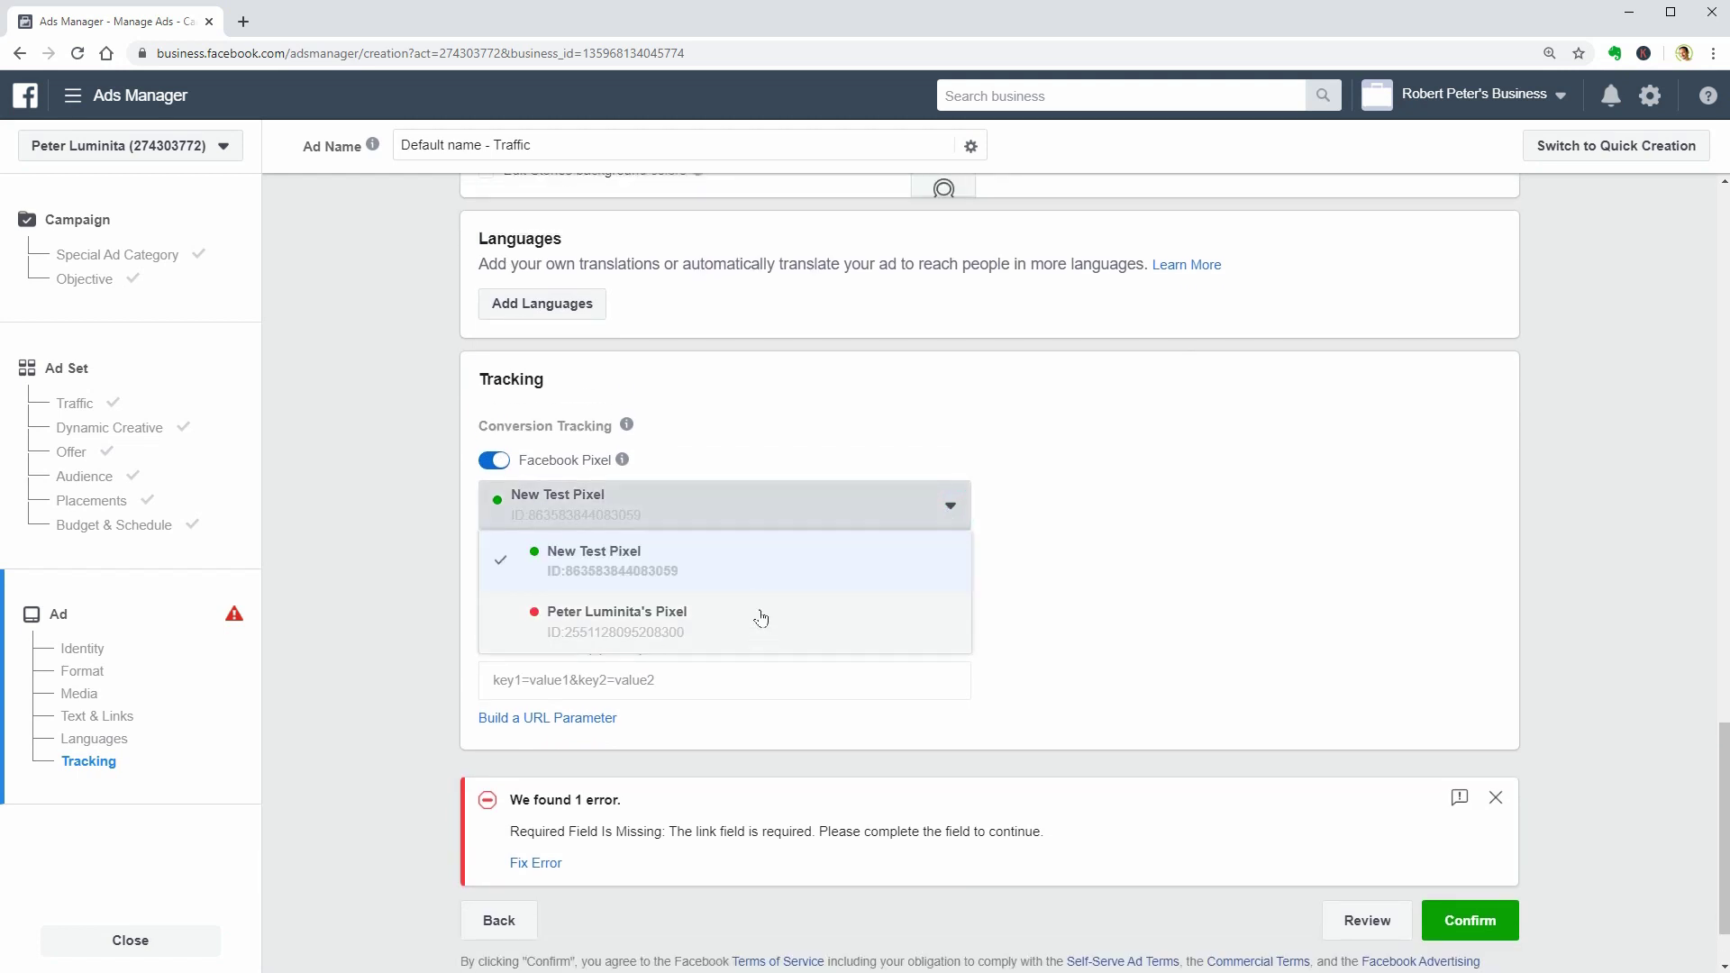
pyautogui.click(733, 568)
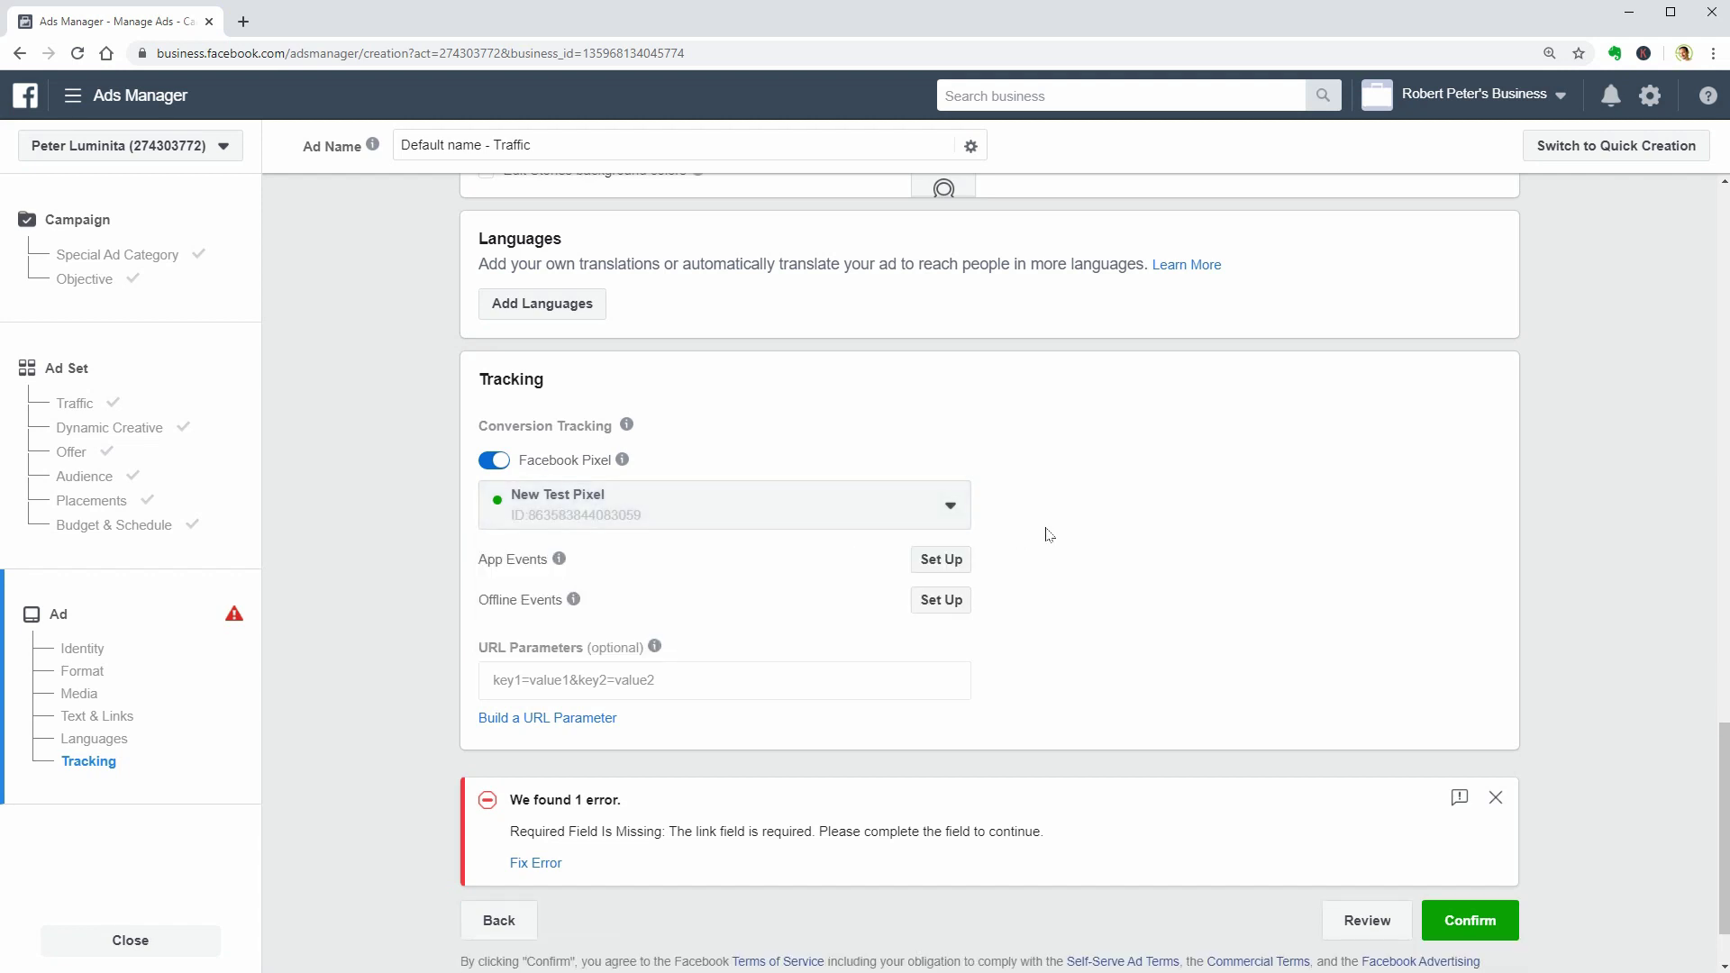